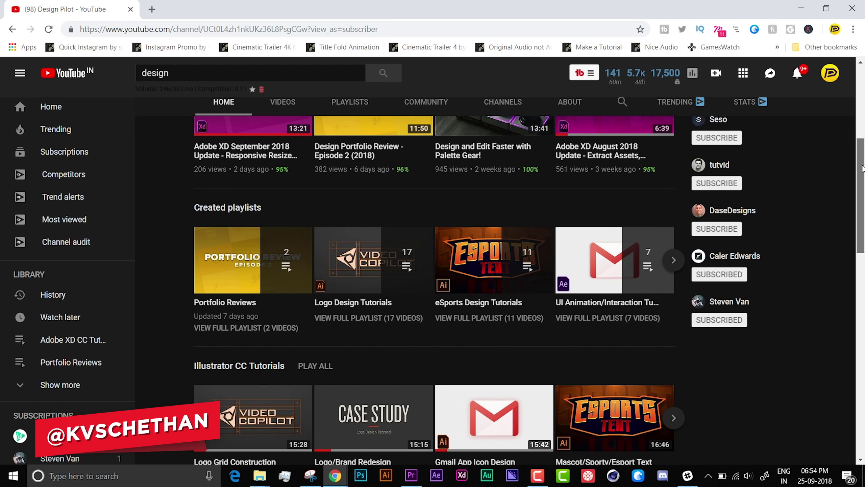
- Look through the Design Pilot channel's playlists and tutorial sections and the page of the video "The POWER of an IDEA"
{"action": "scroll", "coordinate": [822, 210], "scroll_direction": "down", "scroll_amount": 2}
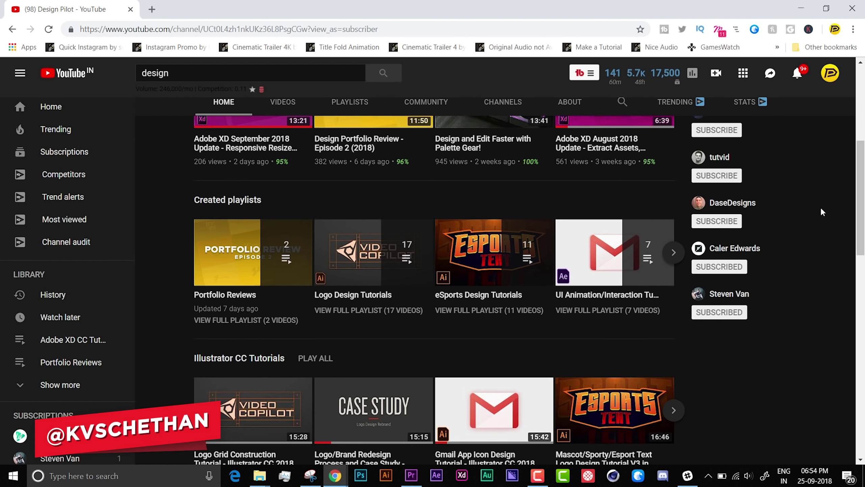
{"action": "scroll", "coordinate": [822, 211], "scroll_direction": "down", "scroll_amount": 3}
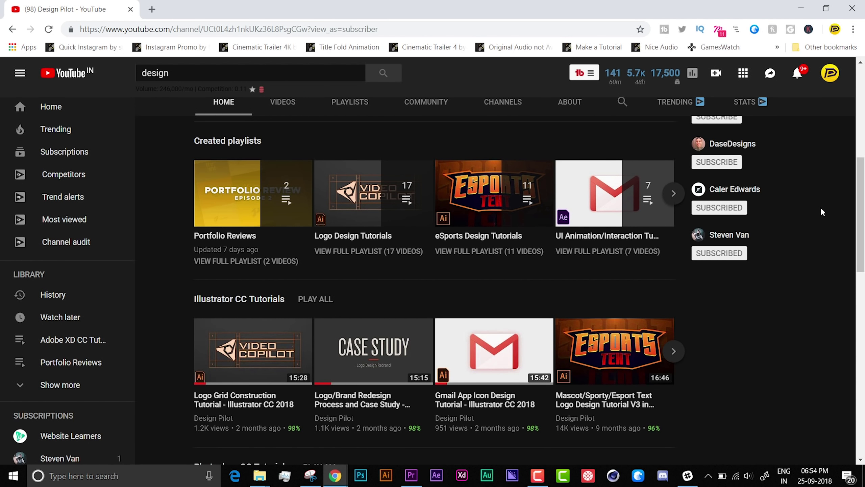
{"action": "scroll", "coordinate": [822, 211], "scroll_direction": "down", "scroll_amount": 2}
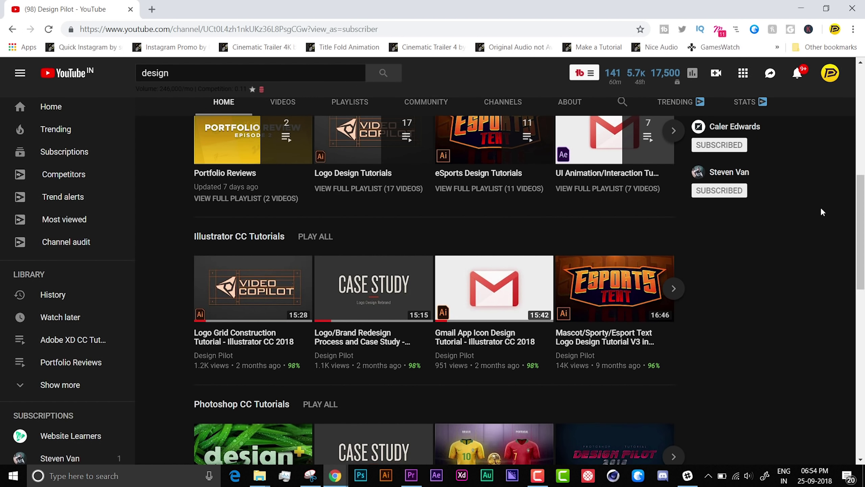
{"action": "scroll", "coordinate": [822, 211], "scroll_direction": "down", "scroll_amount": 3}
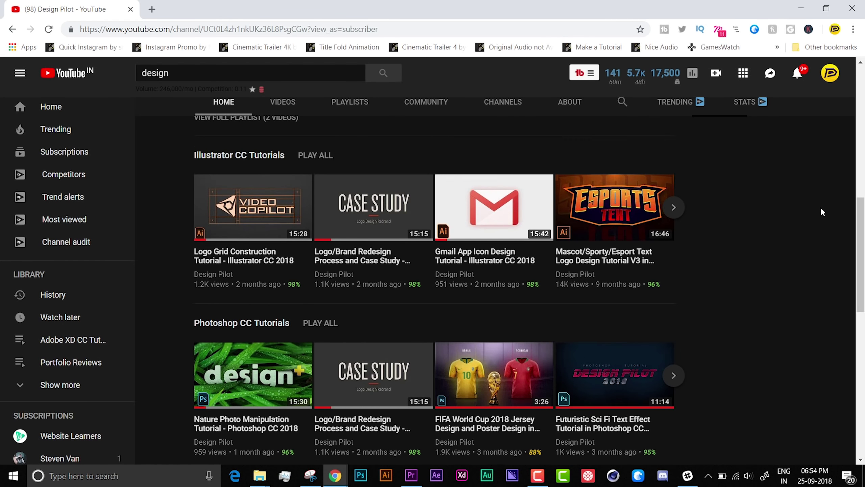
{"action": "scroll", "coordinate": [821, 211], "scroll_direction": "down", "scroll_amount": 3}
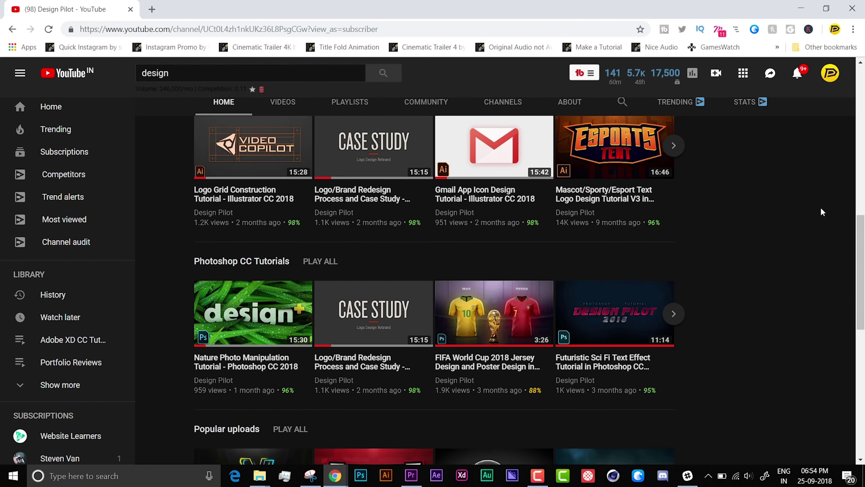
{"action": "scroll", "coordinate": [822, 210], "scroll_direction": "down", "scroll_amount": 3}
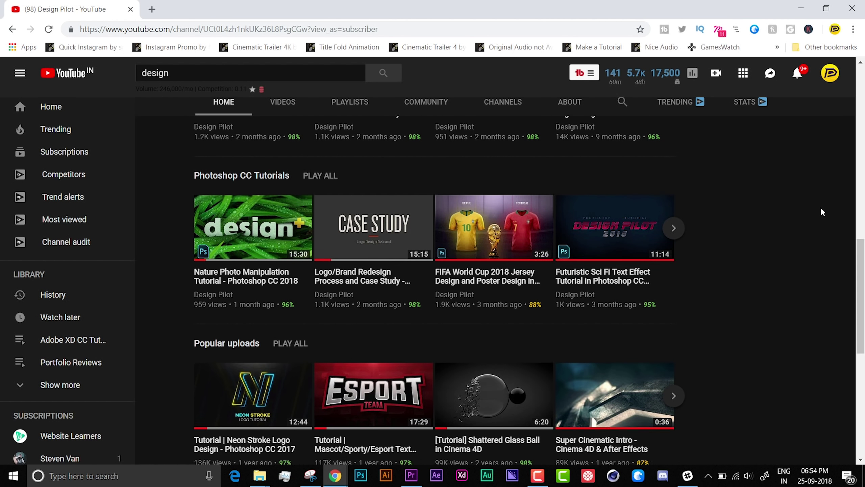
{"action": "scroll", "coordinate": [820, 206], "scroll_direction": "down", "scroll_amount": 2}
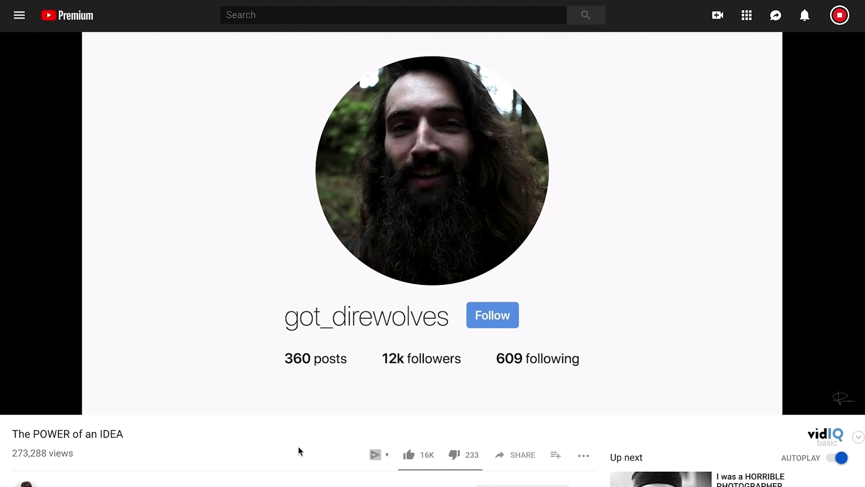
{"action": "scroll", "coordinate": [298, 446], "scroll_direction": "down", "scroll_amount": 2}
{"action": "scroll", "coordinate": [298, 447], "scroll_direction": "down", "scroll_amount": 4}
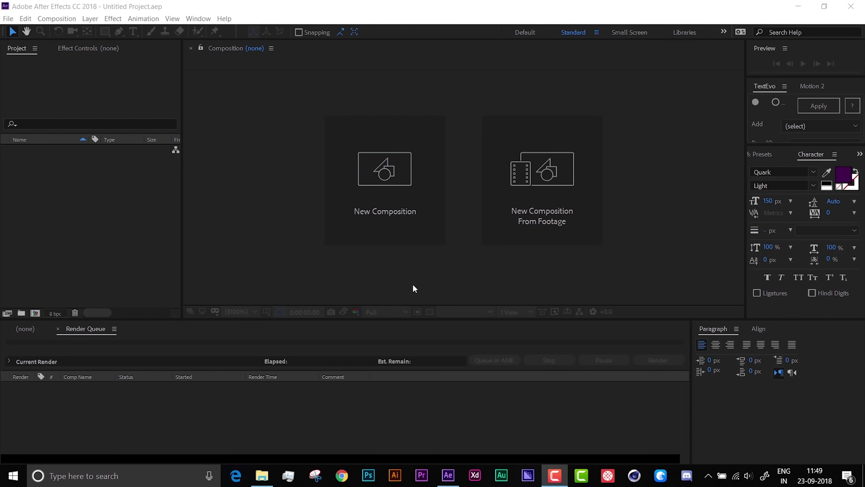
- Start a new composition with a width of 1920 px, a height of 1080 px and a frame rate of 24
{"action": "left_click", "coordinate": [398, 186]}
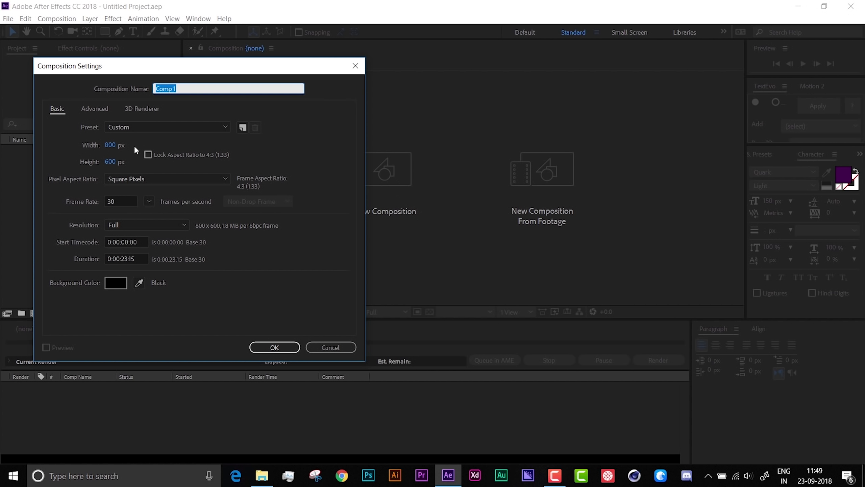
{"action": "left_click", "coordinate": [108, 145]}
{"action": "type", "text": "1080"}
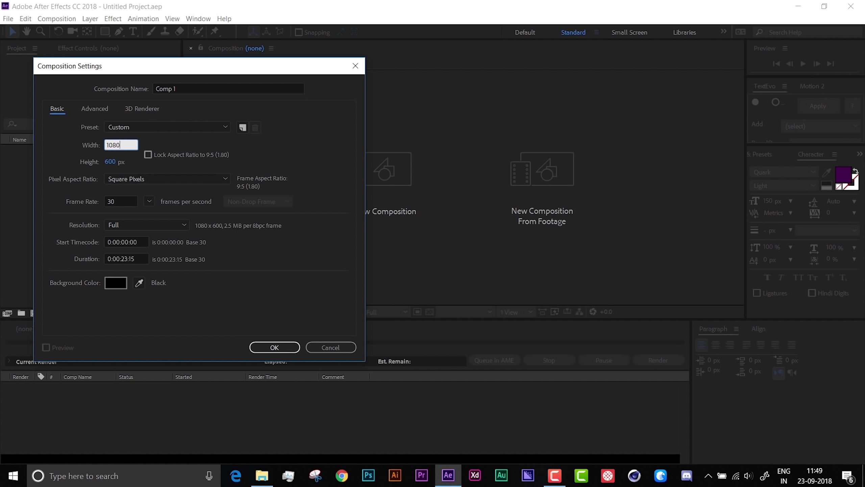
{"action": "key", "text": "BackSpace"}
{"action": "key", "text": "BackSpace"}
{"action": "key", "text": "BackSpace"}
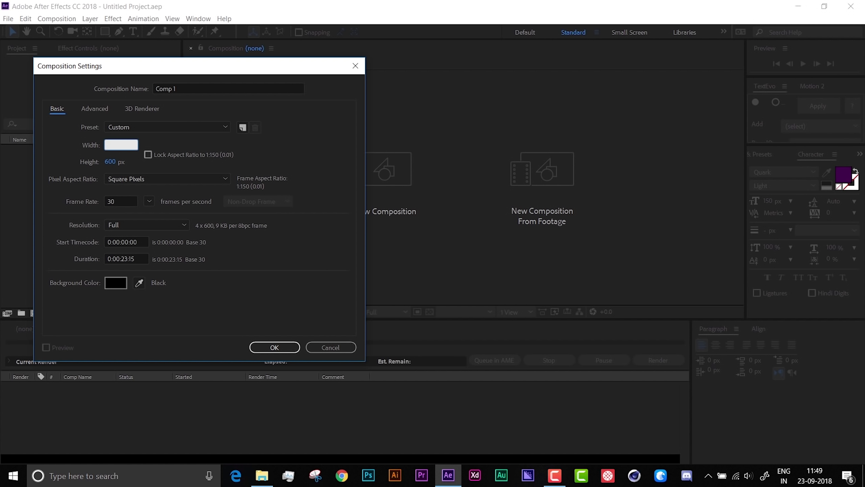
{"action": "type", "text": "920"}
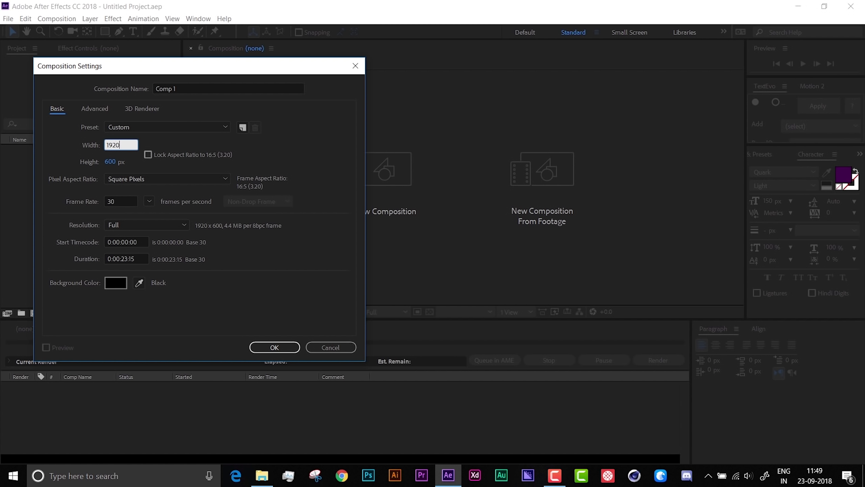
{"action": "key", "text": "Tab"}
{"action": "type", "text": "1080"}
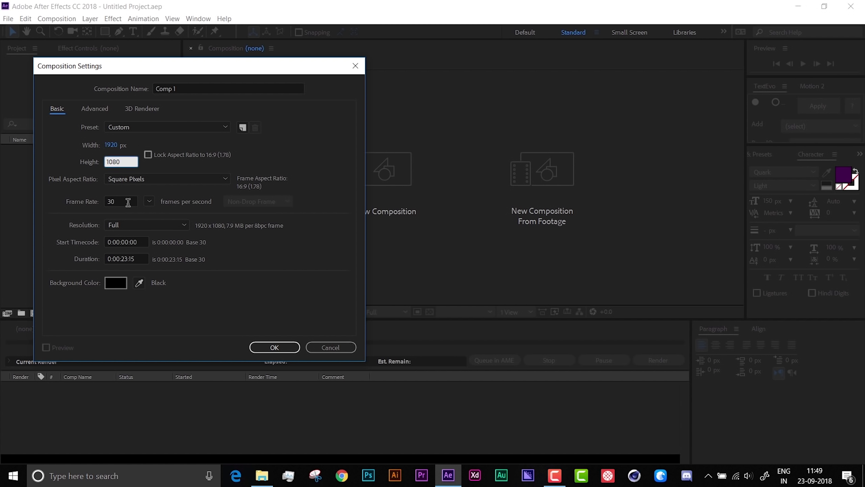
{"action": "key", "text": "Tab"}
{"action": "type", "text": "24"}
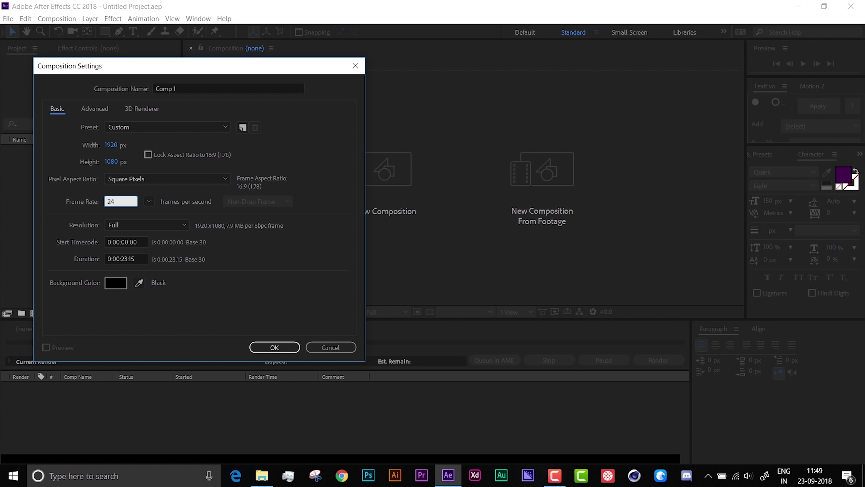
- Set the new composition's duration to 5 seconds and create it
{"action": "left_click", "coordinate": [139, 256]}
{"action": "key", "text": "BackSpace"}
{"action": "key", "text": "BackSpace"}
{"action": "type", "text": "00"}
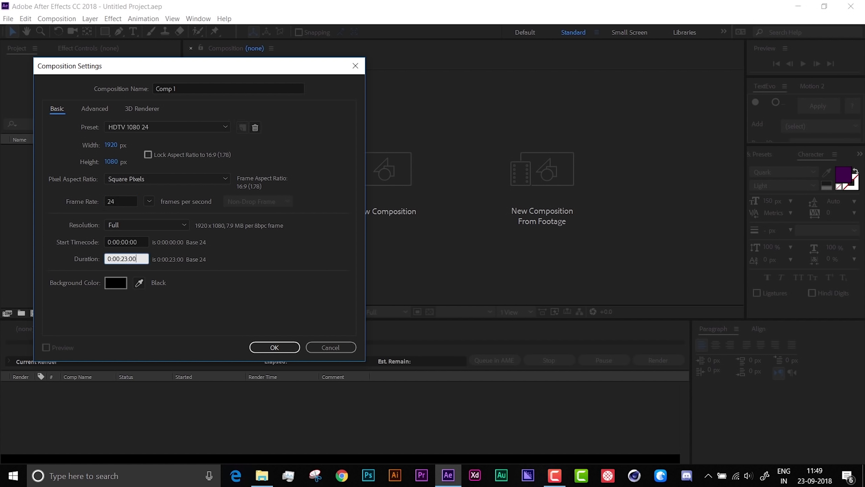
{"action": "key", "text": "BackSpace"}
{"action": "key", "text": "BackSpace"}
{"action": "type", "text": "5"}
{"action": "key", "text": "Return"}
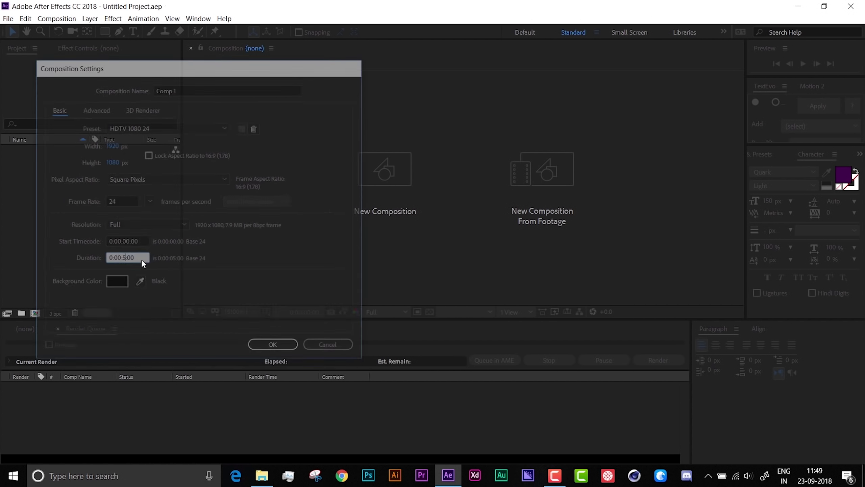
- Add a comp-size solid named BG with the colour F5F5F5
{"action": "right_click", "coordinate": [204, 389]}
{"action": "mouse_move", "coordinate": [258, 287]}
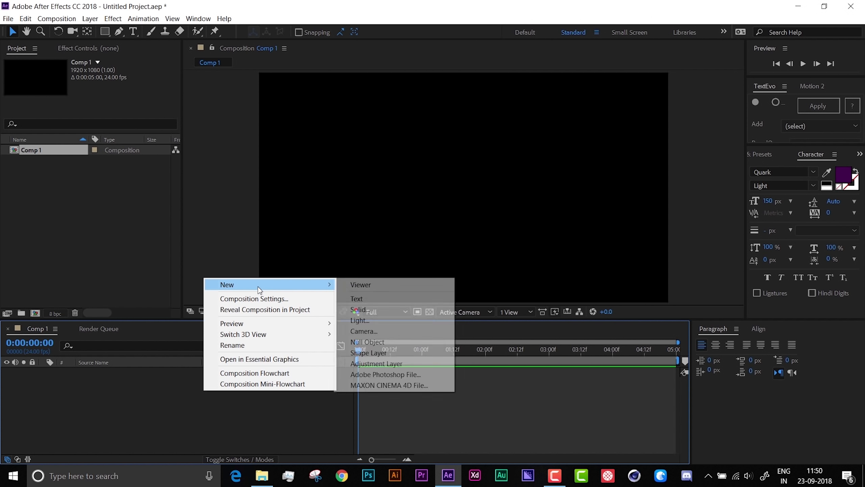
{"action": "left_click", "coordinate": [363, 310]}
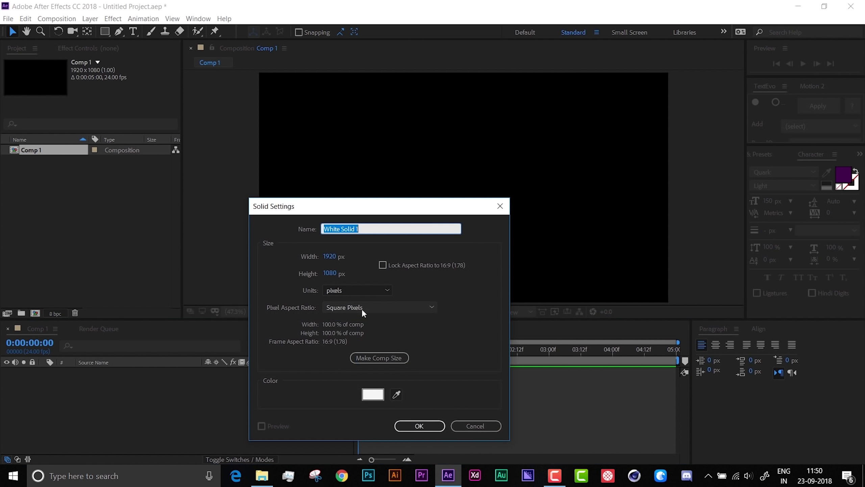
{"action": "type", "text": "BG"}
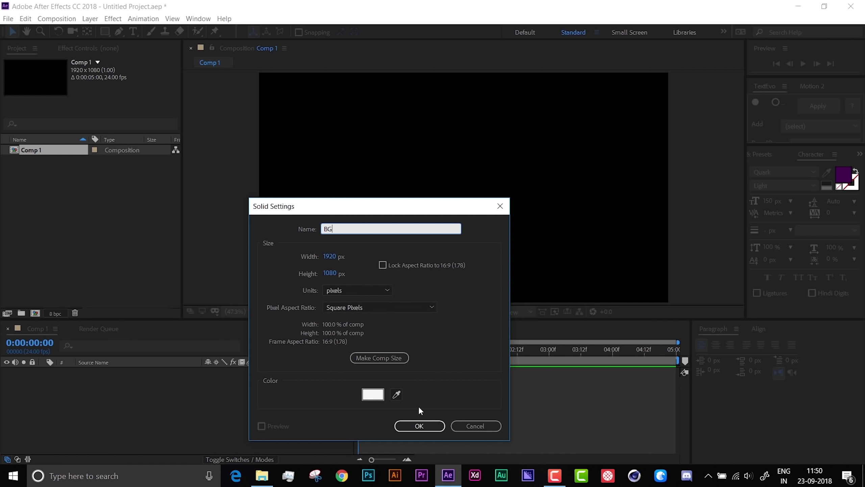
{"action": "left_click", "coordinate": [381, 395]}
{"action": "type", "text": "F5F5F5"}
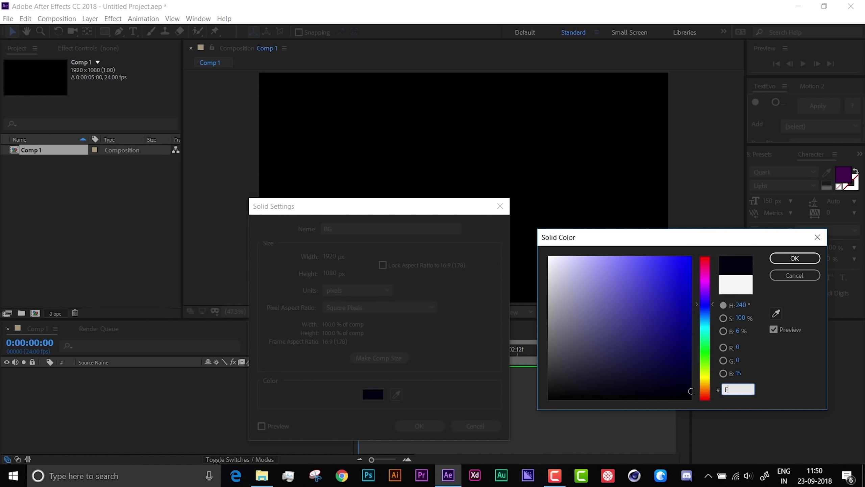
{"action": "key", "text": "Return"}
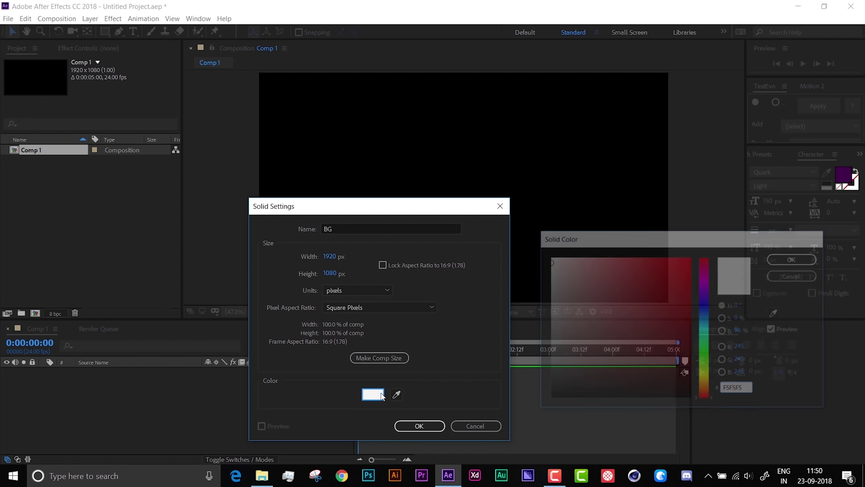
{"action": "key", "text": "Return"}
{"action": "left_click", "coordinate": [292, 391]}
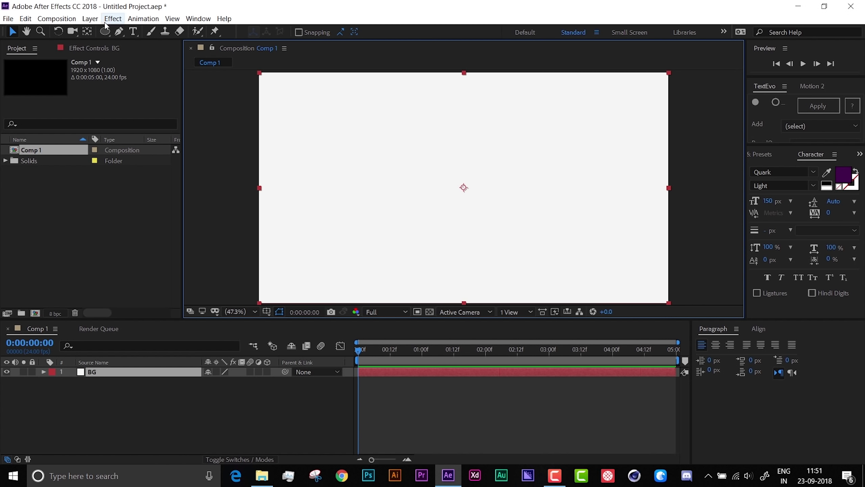
- Draw a circular mask from the centre of the BG solid with the Ellipse tool and invert it
{"action": "left_click_drag", "start_coordinate": [104, 32], "coordinate": [152, 56]}
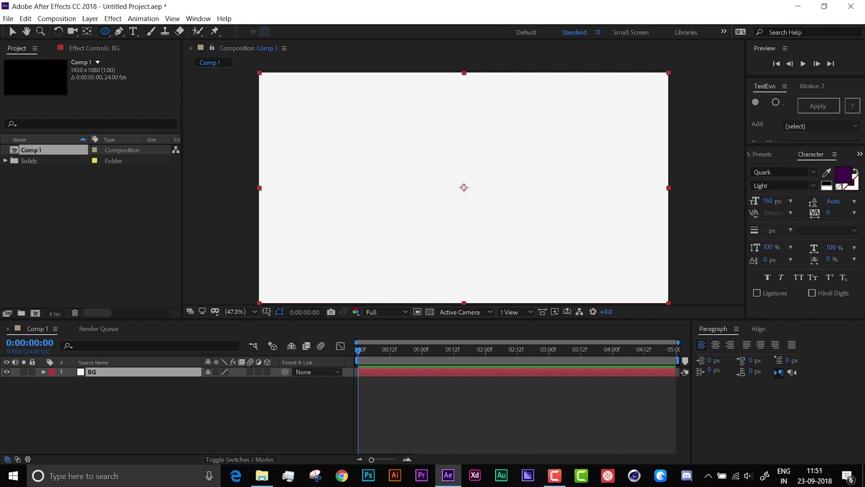
{"action": "left_click_drag", "start_coordinate": [464, 188], "coordinate": [542, 268]}
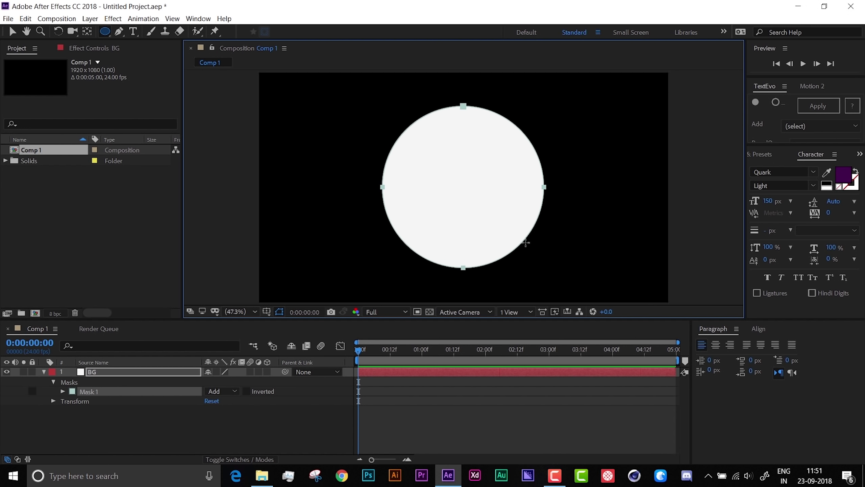
{"action": "key", "text": "v"}
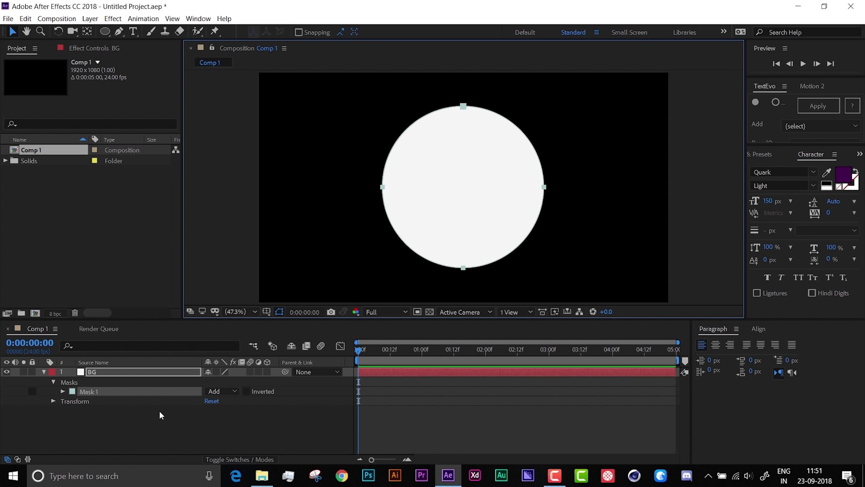
{"action": "left_click", "coordinate": [247, 392]}
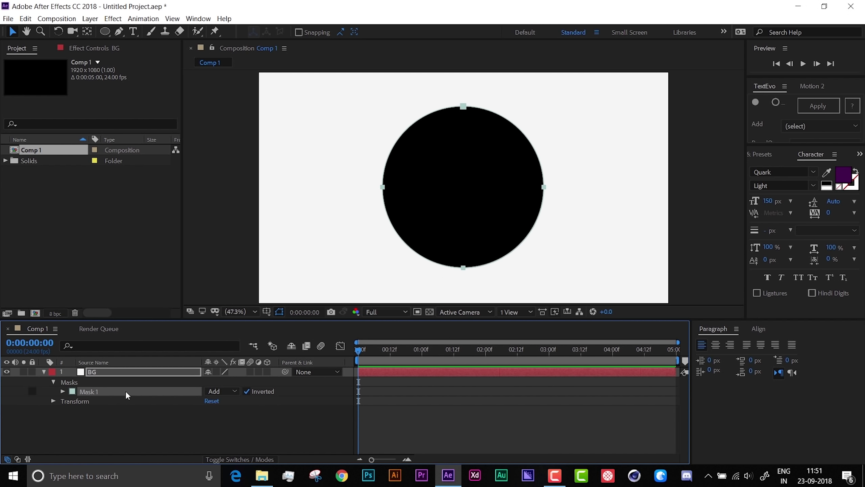
{"action": "left_click", "coordinate": [44, 371]}
{"action": "left_click", "coordinate": [122, 405]}
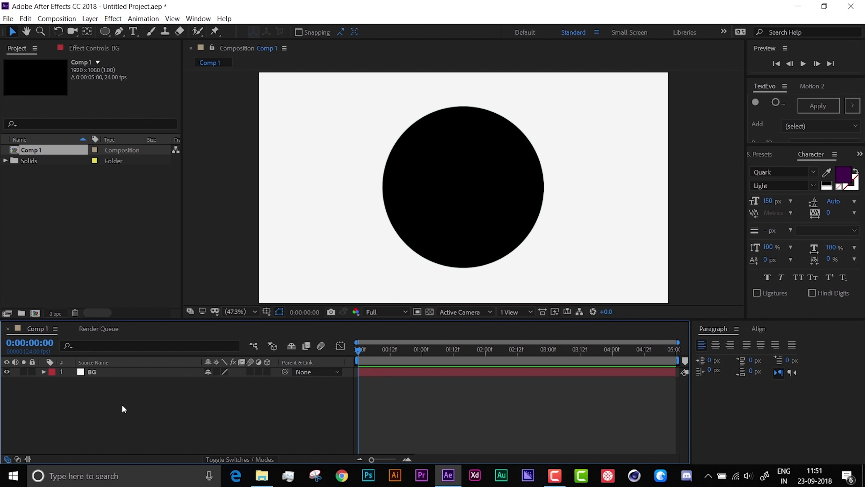
- Add a medium red comp-size solid beneath the BG layer to preview the circular cut-out, and delete it
{"action": "right_click", "coordinate": [128, 406]}
{"action": "mouse_move", "coordinate": [176, 301]}
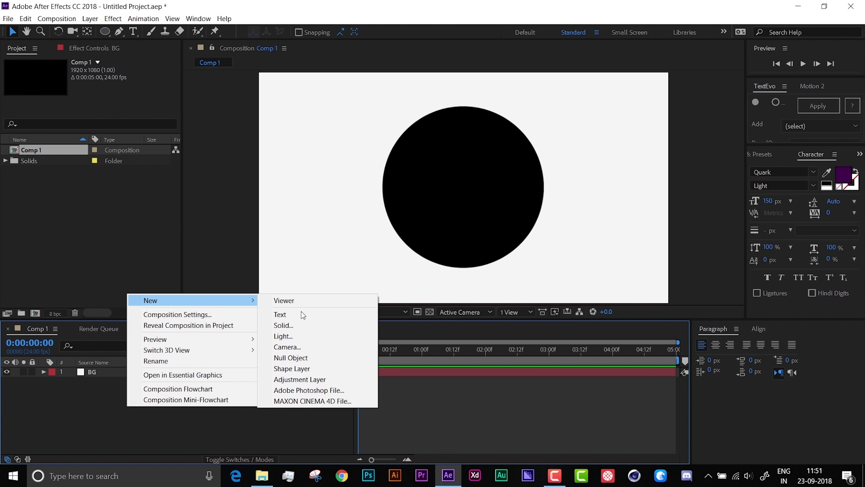
{"action": "left_click", "coordinate": [298, 324]}
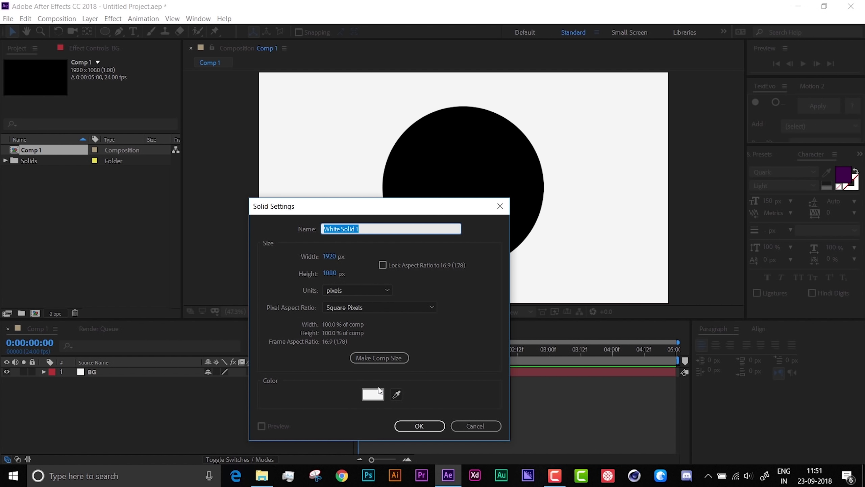
{"action": "left_click", "coordinate": [380, 391]}
{"action": "left_click", "coordinate": [613, 281]}
{"action": "left_click", "coordinate": [774, 258]}
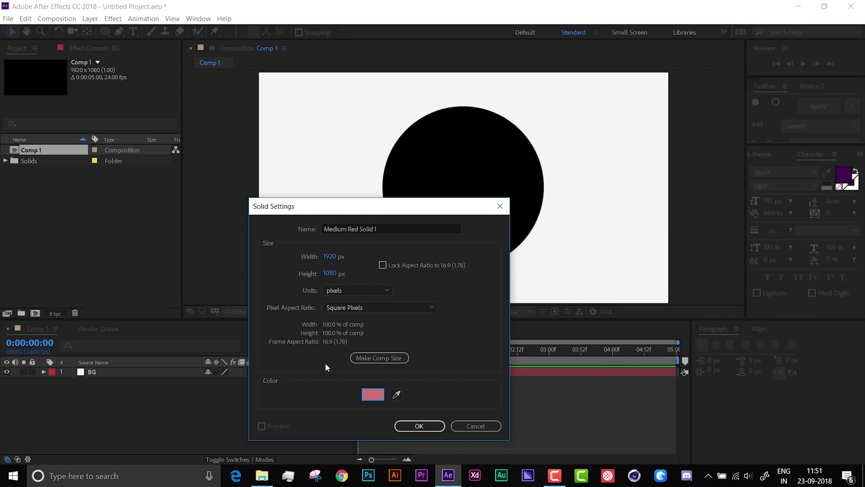
{"action": "left_click", "coordinate": [428, 424]}
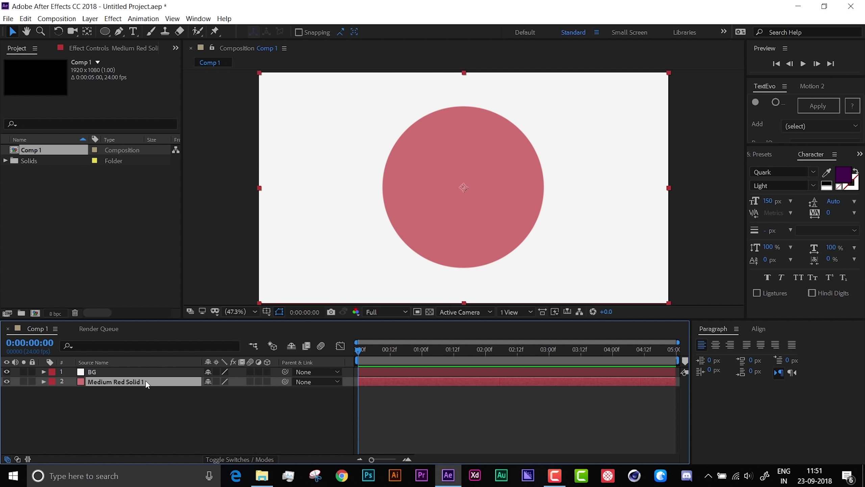
{"action": "key", "text": "Delete"}
- Set the BG layer's Mask Expansion to 754 pixels and enable keyframing for it at 0:00:00:00
{"action": "left_click", "coordinate": [123, 373]}
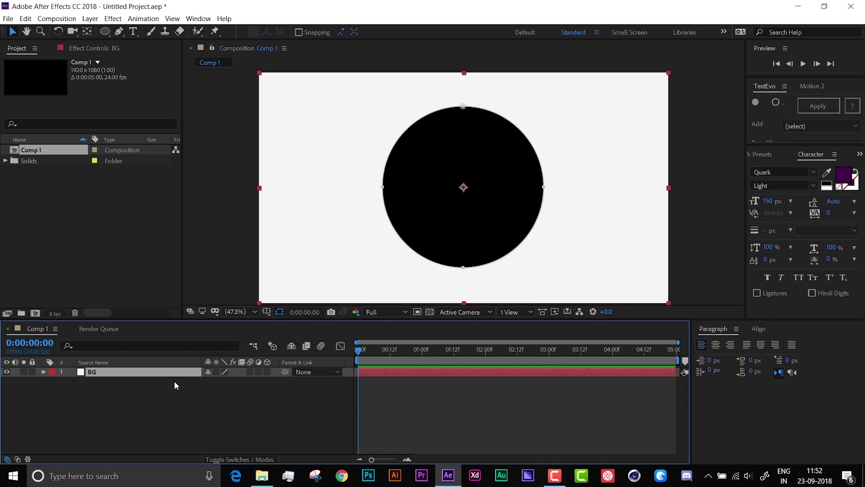
{"action": "key", "text": "m"}
{"action": "key", "text": "m"}
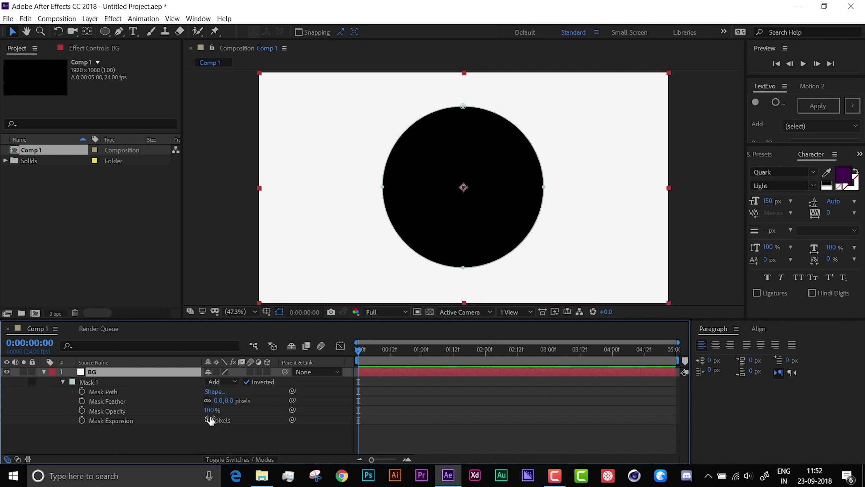
{"action": "left_click_drag", "start_coordinate": [210, 420], "coordinate": [631, 412]}
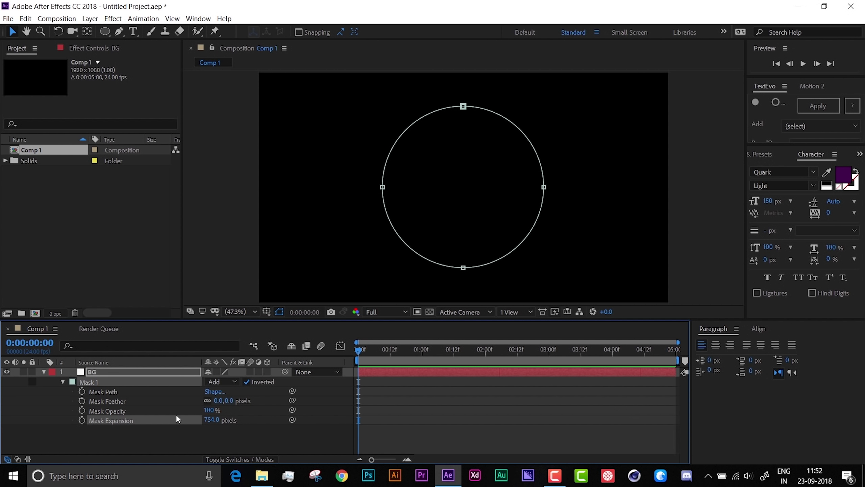
{"action": "left_click", "coordinate": [81, 420]}
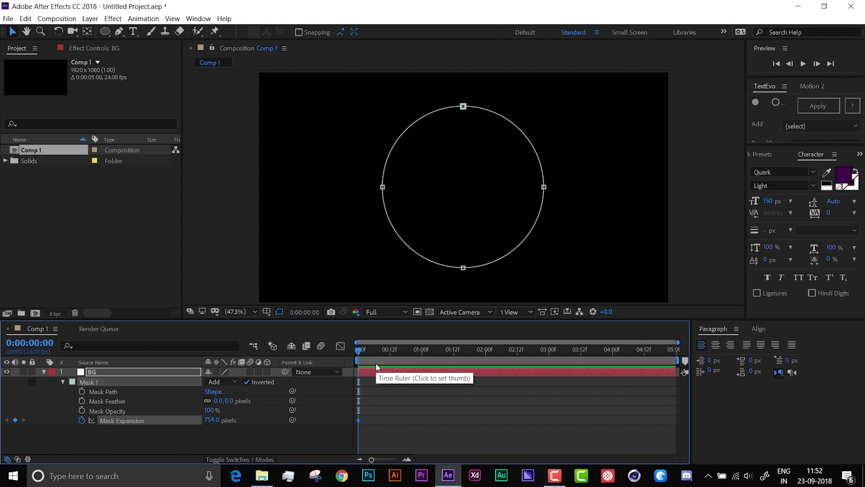
- Keyframe the BG layer's Mask Expansion at -383 pixels at 0:00:01:00
{"action": "left_click_drag", "start_coordinate": [398, 350], "coordinate": [421, 349]}
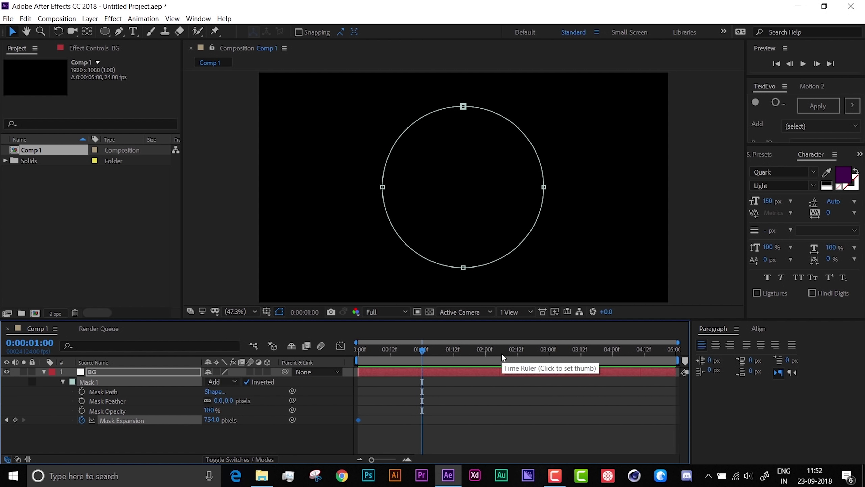
{"action": "left_click_drag", "start_coordinate": [208, 422], "coordinate": [16, 422]}
{"action": "left_click_drag", "start_coordinate": [214, 421], "coordinate": [32, 433]}
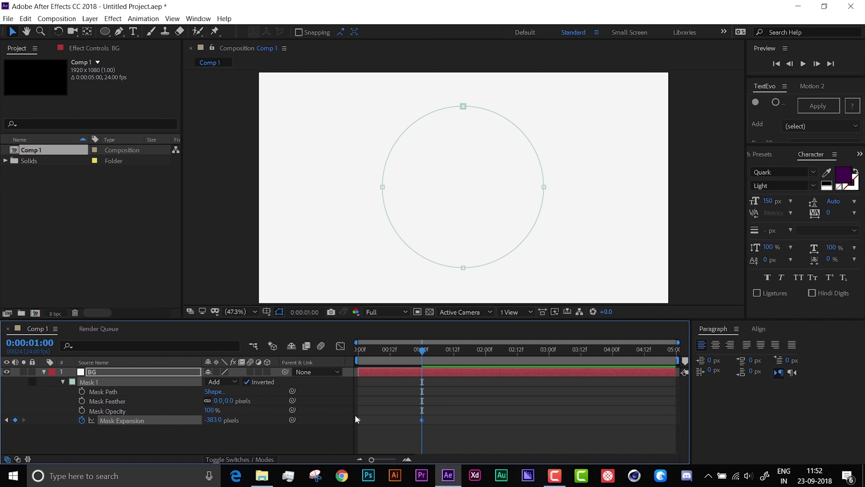
- Apply Easy Ease to both Mask Expansion keyframes of the BG layer
{"action": "left_click_drag", "start_coordinate": [475, 405], "coordinate": [336, 442]}
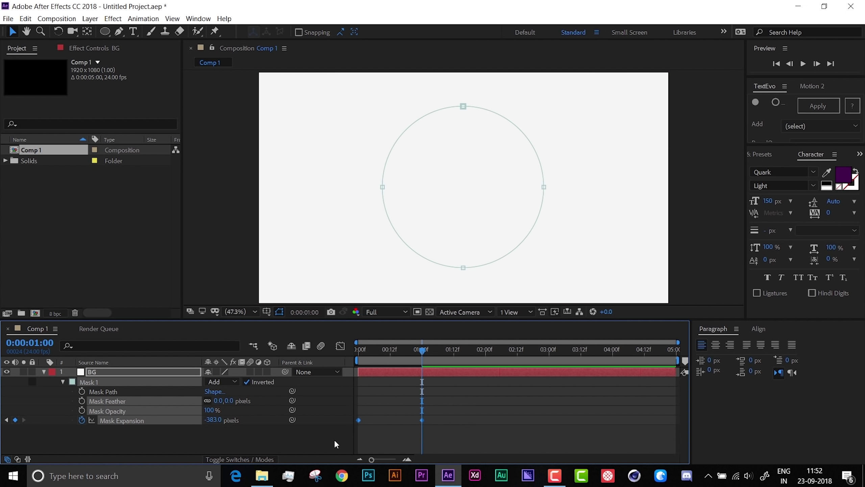
{"action": "right_click", "coordinate": [358, 420]}
{"action": "mouse_move", "coordinate": [377, 412]}
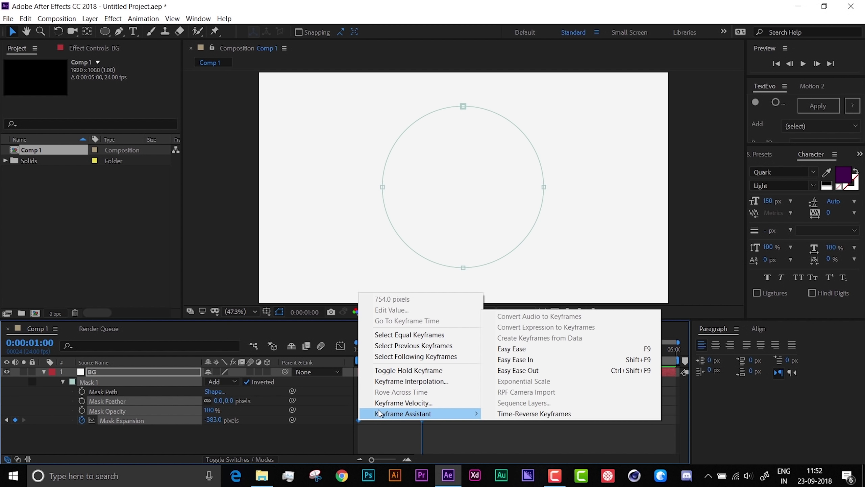
{"action": "left_click", "coordinate": [512, 349]}
- Play back the eased mask animation from the start of the composition
{"action": "key", "text": "space"}
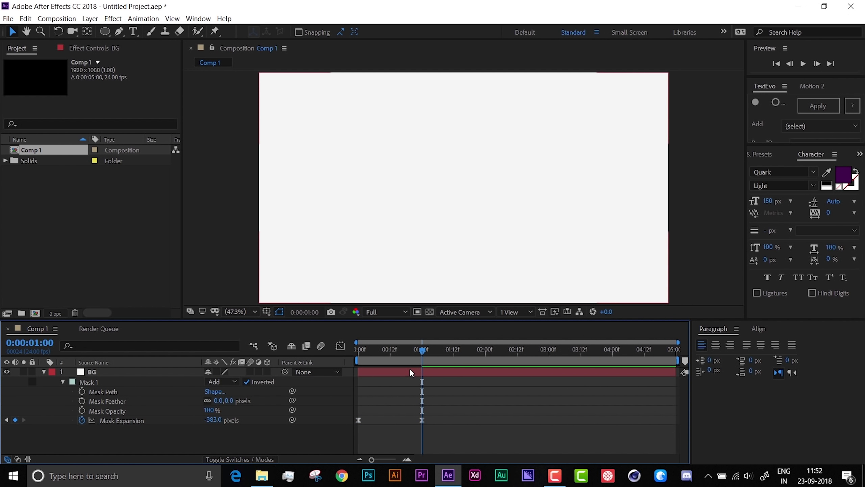
{"action": "key", "text": "space"}
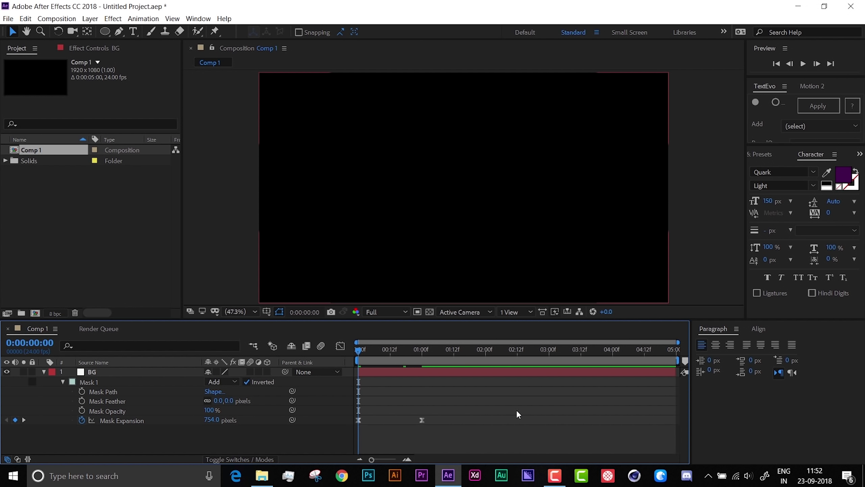
{"action": "key", "text": "space"}
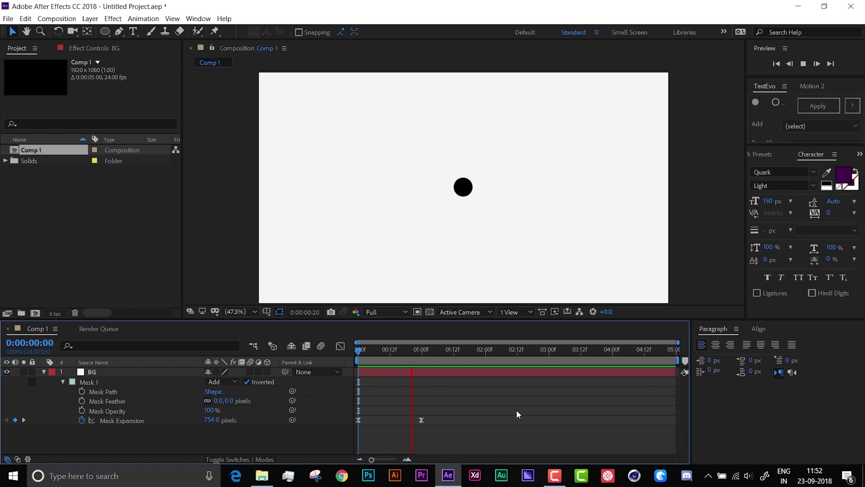
{"action": "key", "text": "space"}
- Lengthen the ease into the final Mask Expansion keyframe in the Graph Editor so the circle closes fast and slows towards the end
{"action": "left_click_drag", "start_coordinate": [443, 430], "coordinate": [352, 388]}
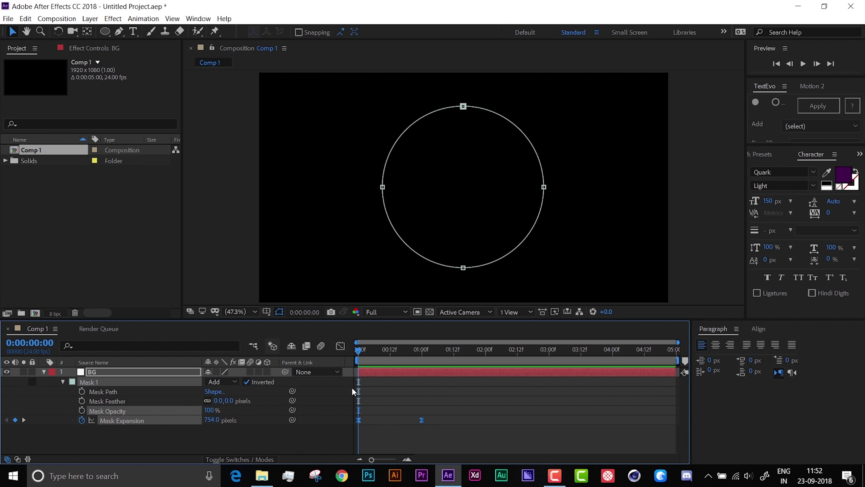
{"action": "left_click", "coordinate": [340, 349]}
{"action": "left_click_drag", "start_coordinate": [428, 382], "coordinate": [394, 372]}
{"action": "left_click", "coordinate": [340, 346]}
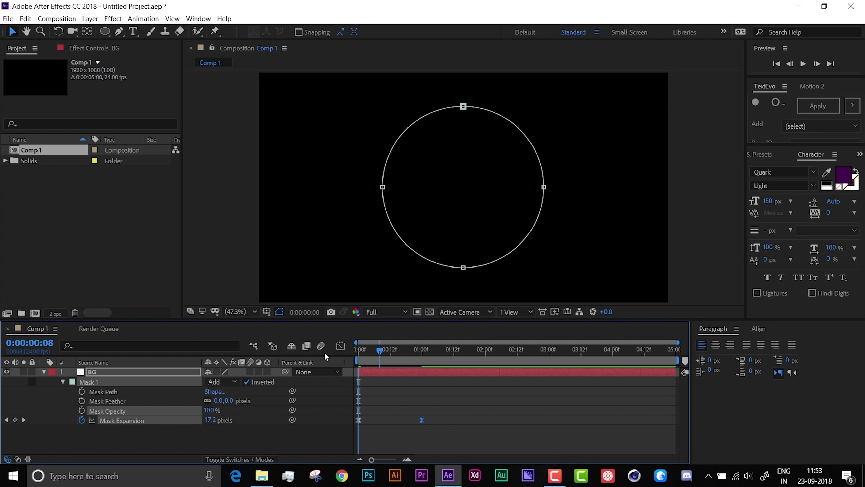
- Preview the adjusted circular transition by playing it and scrubbing through its first second
{"action": "left_click", "coordinate": [533, 428]}
{"action": "key", "text": "space"}
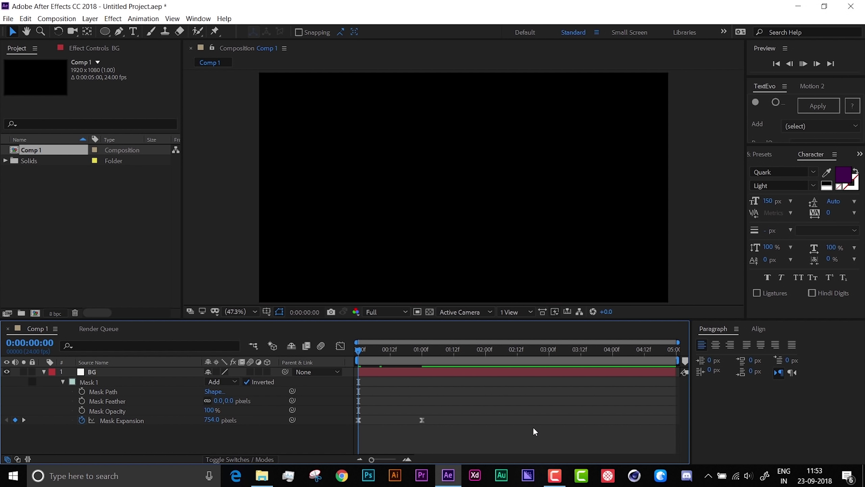
{"action": "key", "text": "space"}
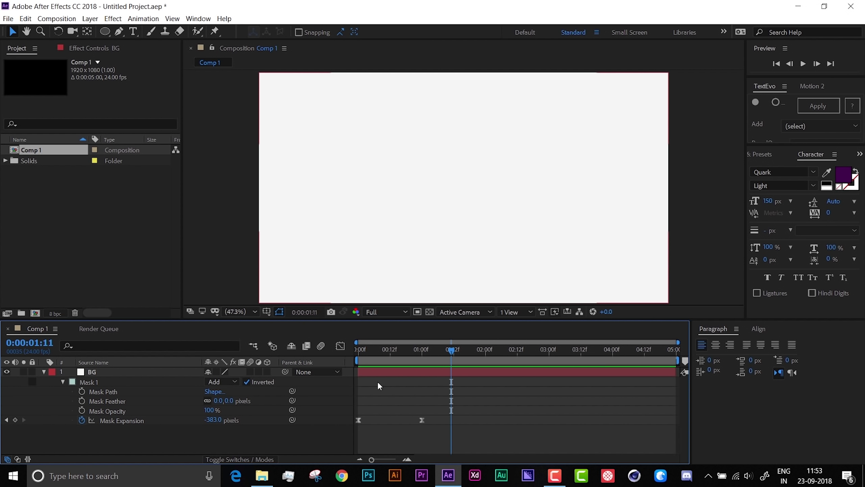
{"action": "left_click_drag", "start_coordinate": [389, 349], "coordinate": [294, 362]}
{"action": "left_click_drag", "start_coordinate": [349, 362], "coordinate": [399, 360]}
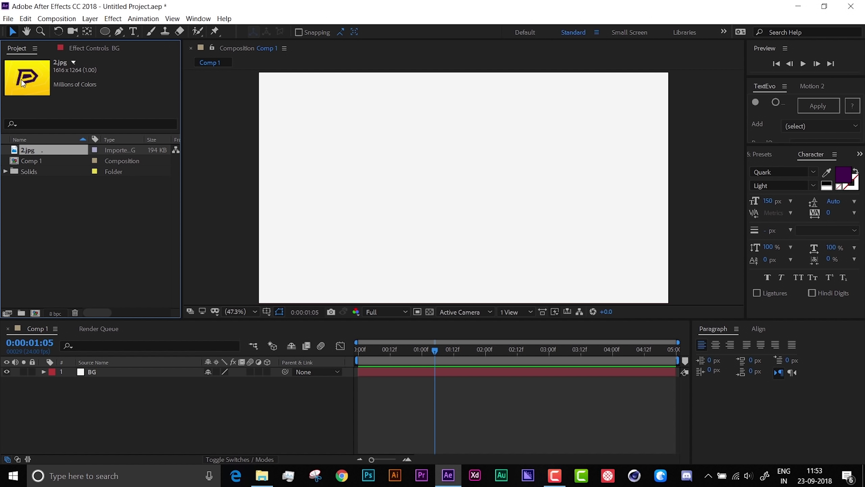
- Rename the imported 2.jpg footage as Picture
{"action": "key", "text": "Return"}
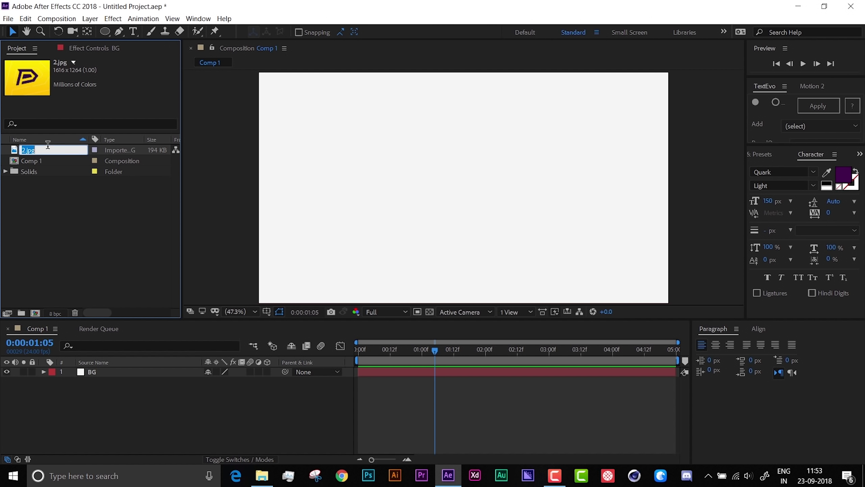
{"action": "type", "text": "Picture"}
{"action": "key", "text": "Return"}
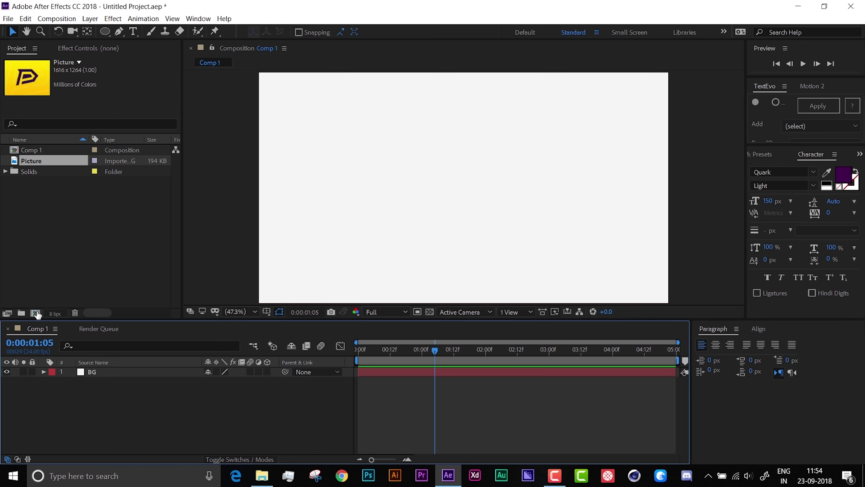
- Create a new 600 × 600 px composition at 24 frames per second with a duration of 0:00:05:00
{"action": "left_click", "coordinate": [35, 312]}
{"action": "left_click", "coordinate": [110, 144]}
{"action": "type", "text": "600"}
{"action": "key", "text": "Tab"}
{"action": "type", "text": "600"}
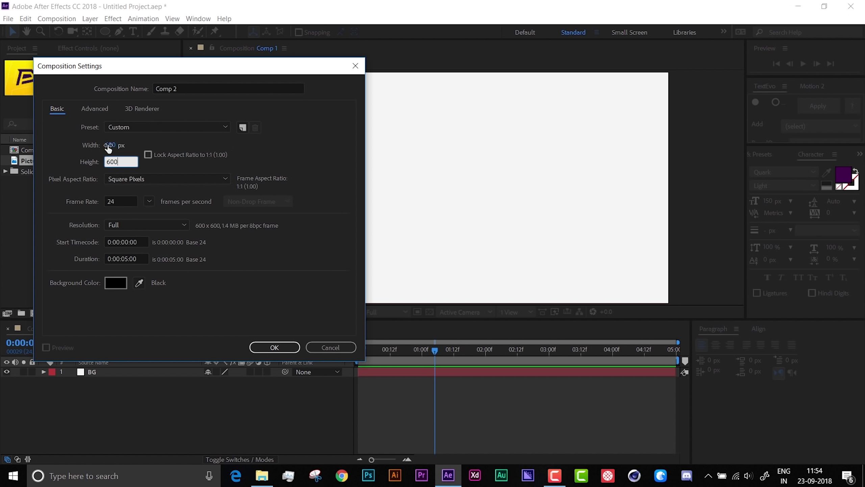
{"action": "key", "text": "Return"}
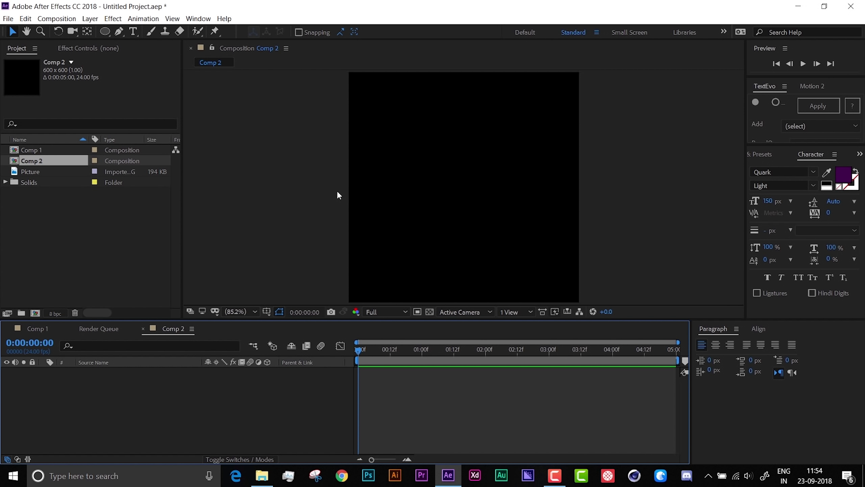
- Add Picture to the 600 × 600 composition and set its scale to 48%
{"action": "left_click_drag", "start_coordinate": [38, 174], "coordinate": [297, 443]}
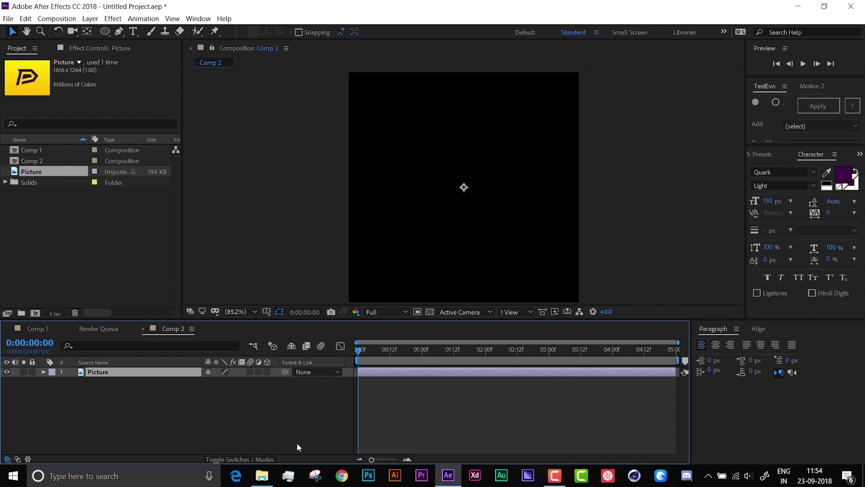
{"action": "key", "text": "s"}
{"action": "left_click_drag", "start_coordinate": [234, 382], "coordinate": [209, 382]}
{"action": "left_click", "coordinate": [228, 382]}
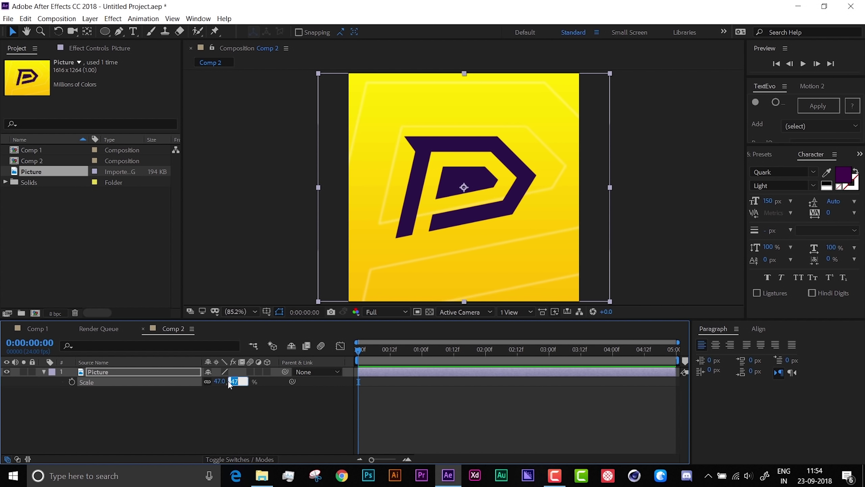
{"action": "type", "text": "48"}
{"action": "key", "text": "Return"}
{"action": "key", "text": "F2"}
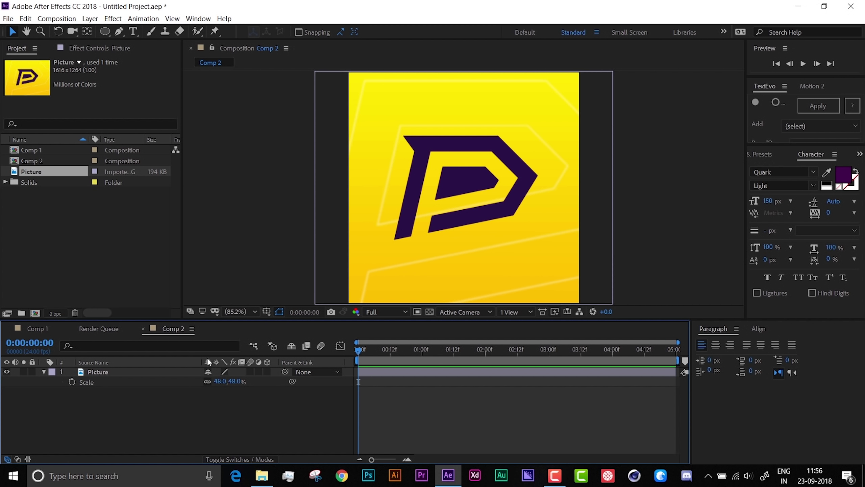
{"action": "left_click", "coordinate": [44, 372]}
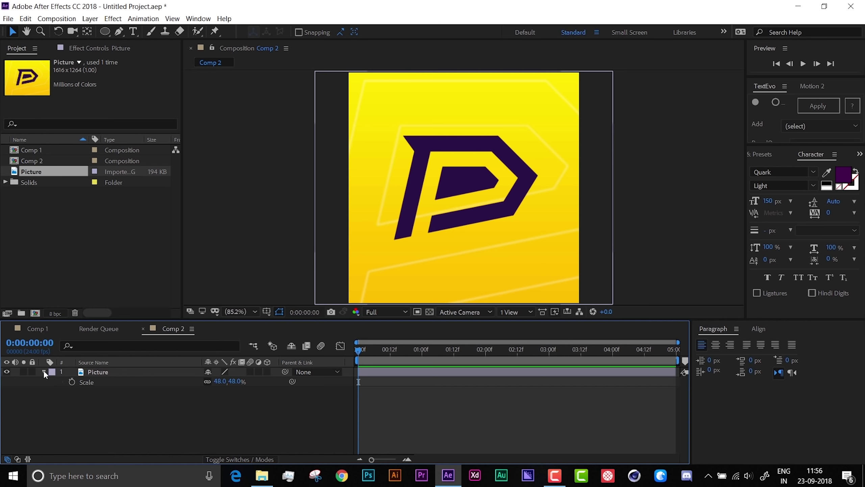
- Add a comp-size circle above Picture as a shape layer with the Ellipse tool
{"action": "left_click", "coordinate": [104, 32]}
{"action": "double_click", "coordinate": [104, 33]}
{"action": "key", "text": "v"}
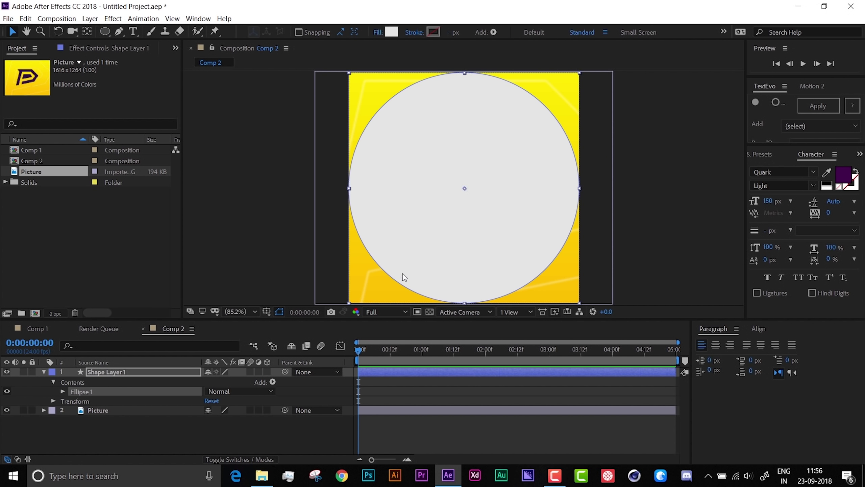
{"action": "left_click", "coordinate": [44, 372]}
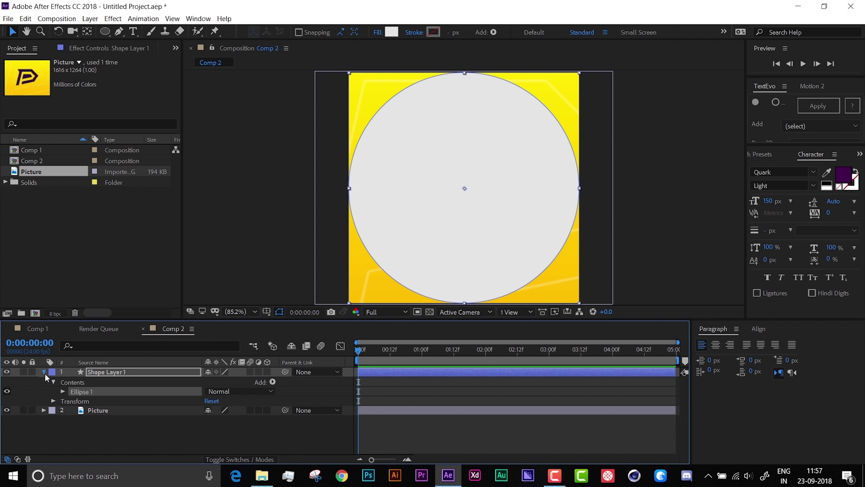
- Set Picture's track matte to Alpha Matte "Shape Layer 1" to crop the image to the circle
{"action": "left_click", "coordinate": [227, 456]}
{"action": "left_click", "coordinate": [269, 382]}
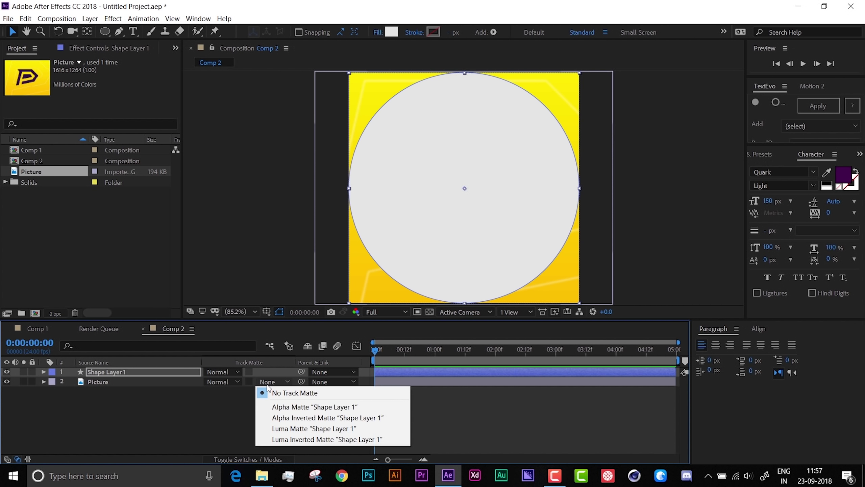
{"action": "left_click", "coordinate": [306, 415]}
{"action": "left_click", "coordinate": [278, 382]}
{"action": "left_click", "coordinate": [288, 409]}
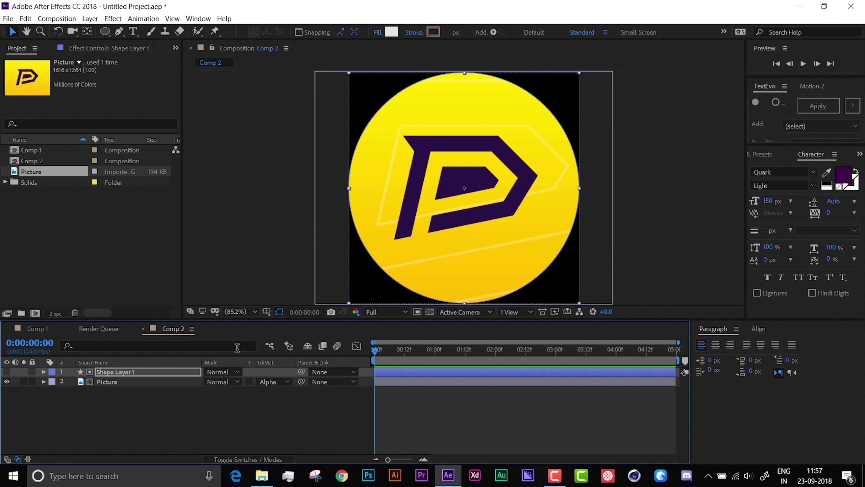
{"action": "left_click", "coordinate": [144, 372]}
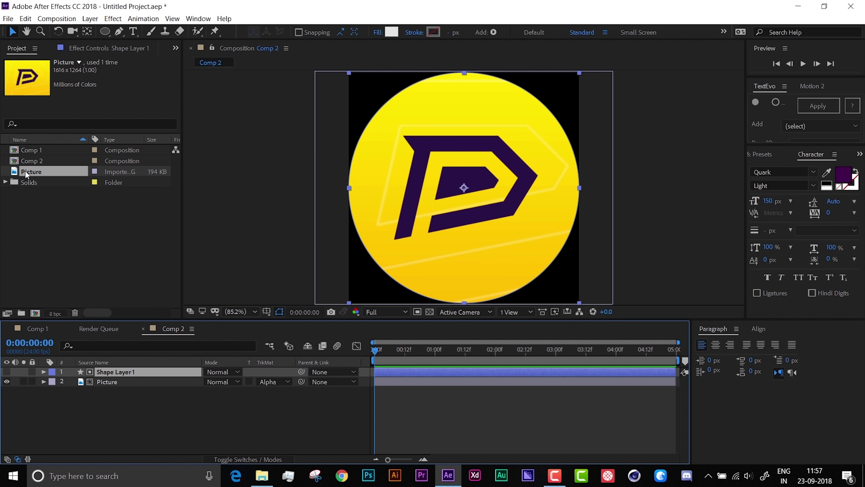
{"action": "left_click", "coordinate": [105, 381]}
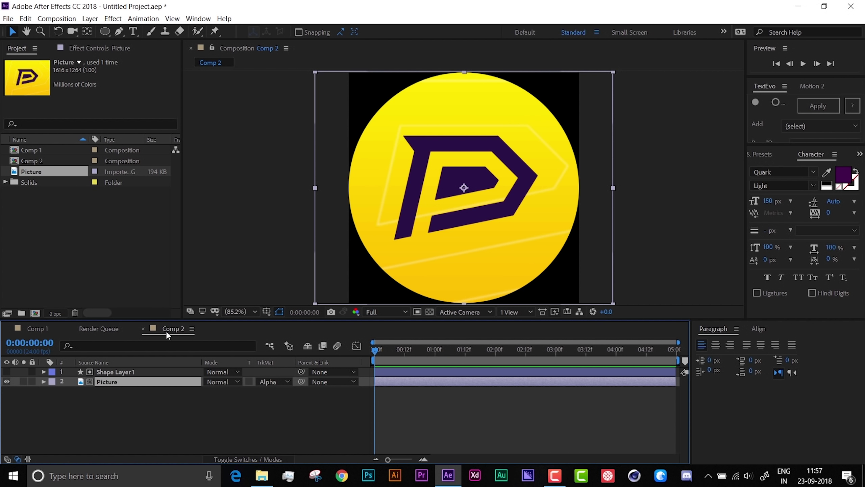
- Rename the Comp 2 composition as Logo Placeholder
{"action": "left_click", "coordinate": [51, 160]}
{"action": "key", "text": "Return"}
{"action": "type", "text": "Logo"}
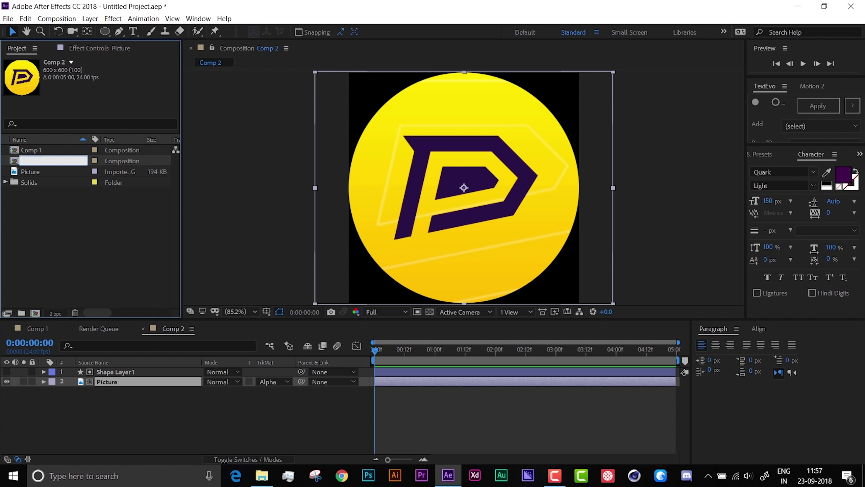
{"action": "type", "text": " Placeholder"}
{"action": "key", "text": "Return"}
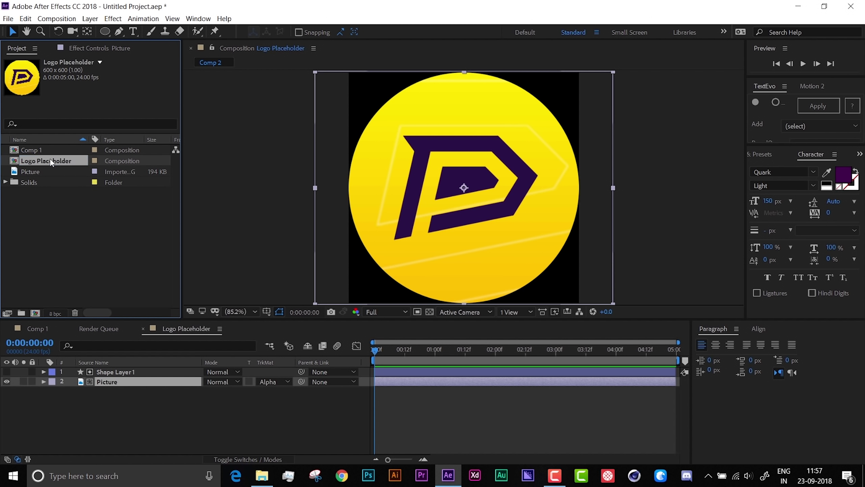
- Rename the Comp 1 composition as Main
{"action": "left_click", "coordinate": [36, 150]}
{"action": "key", "text": "Return"}
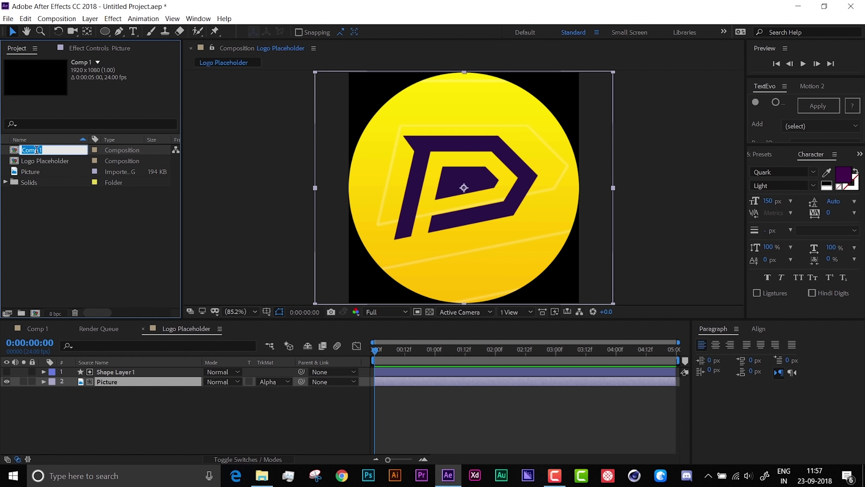
{"action": "type", "text": "Main"}
{"action": "key", "text": "Return"}
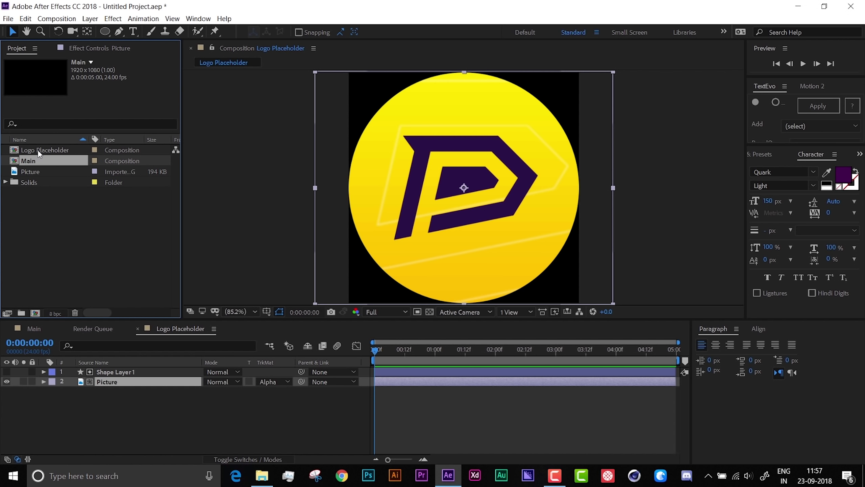
- Switch to the Main composition and place Logo Placeholder above the BG layer
{"action": "left_click_drag", "start_coordinate": [49, 328], "coordinate": [111, 329]}
{"action": "left_click_drag", "start_coordinate": [41, 150], "coordinate": [105, 370]}
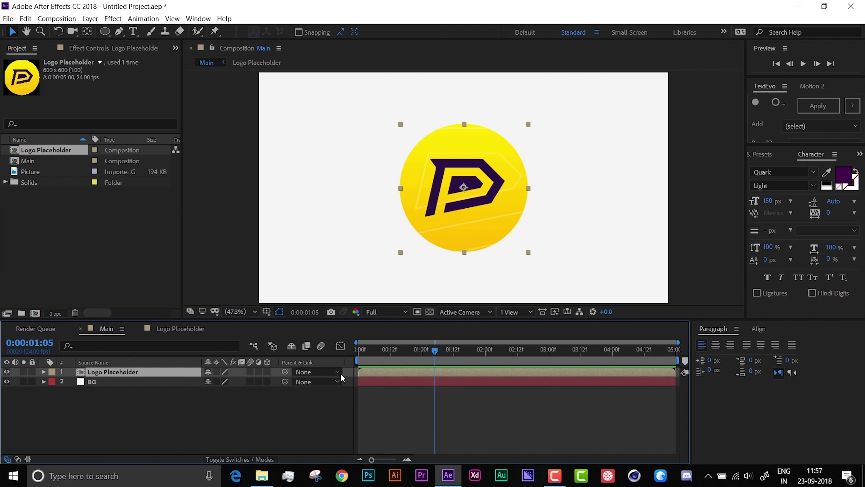
{"action": "left_click", "coordinate": [221, 441]}
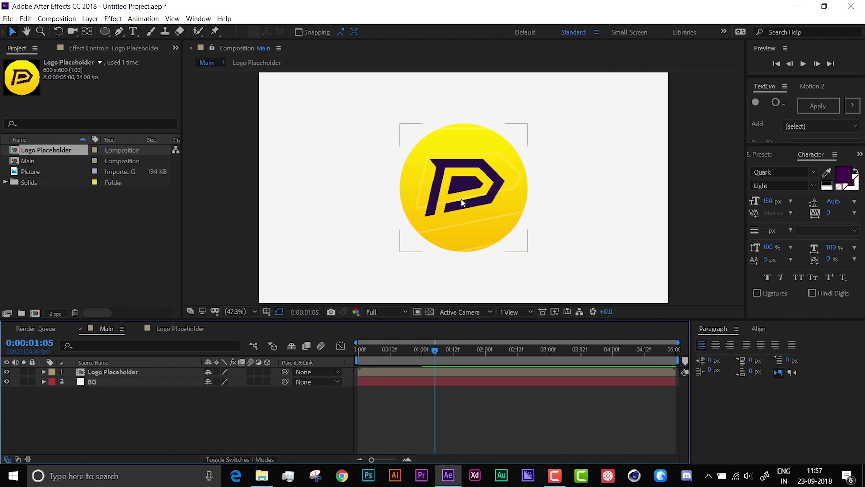
- Set the Logo Placeholder layer's scale to 50%
{"action": "left_click", "coordinate": [136, 371]}
{"action": "key", "text": "s"}
{"action": "left_click_drag", "start_coordinate": [244, 382], "coordinate": [219, 382]}
{"action": "left_click", "coordinate": [234, 383]}
{"action": "type", "text": "50"}
{"action": "key", "text": "Return"}
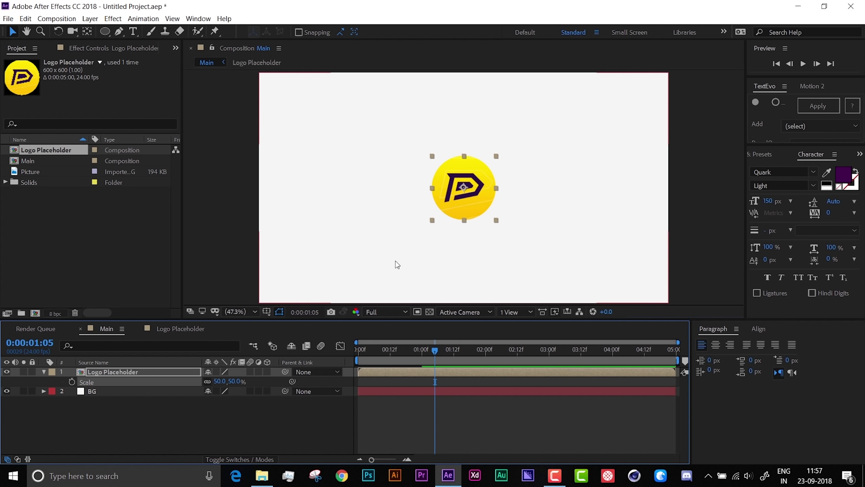
- Start keyframing the Logo Placeholder's scale at 0% at 0:00:00:13, where the closing black circle reaches the logo's size
{"action": "left_click", "coordinate": [422, 350]}
{"action": "mouse_move", "coordinate": [396, 349]}
{"action": "left_mouse_down"}
{"action": "mouse_move", "coordinate": [353, 350]}
{"action": "mouse_move", "coordinate": [382, 350]}
{"action": "left_mouse_up"}
{"action": "left_click", "coordinate": [459, 201]}
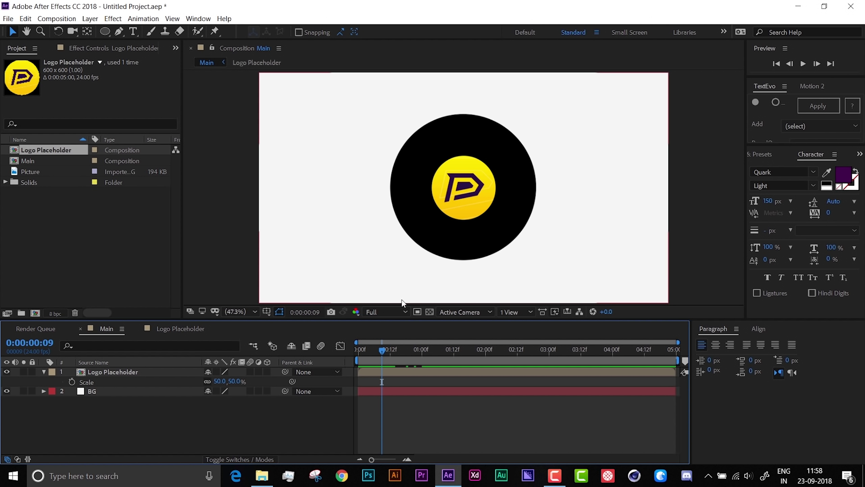
{"action": "left_click", "coordinate": [389, 342]}
{"action": "key", "text": "Page_Down"}
{"action": "key", "text": "Page_Down"}
{"action": "key", "text": "Page_Down"}
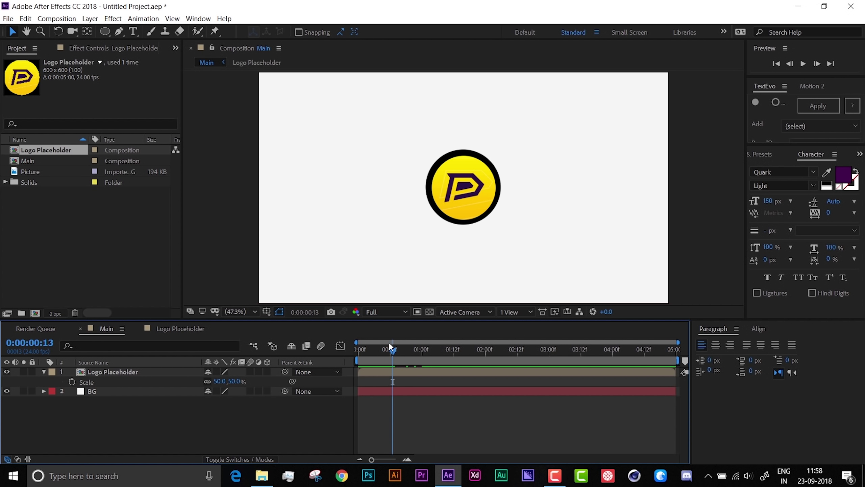
{"action": "key", "text": "Page_Down"}
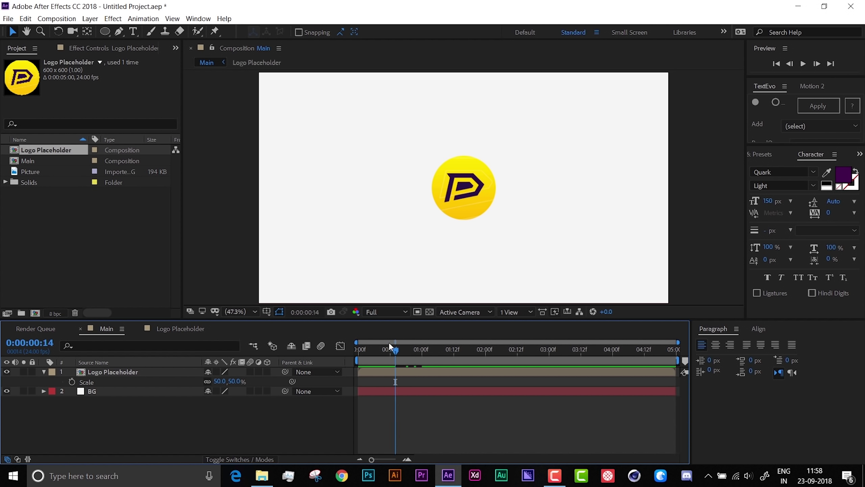
{"action": "key", "text": "Page_Up"}
{"action": "key", "text": "Page_Up"}
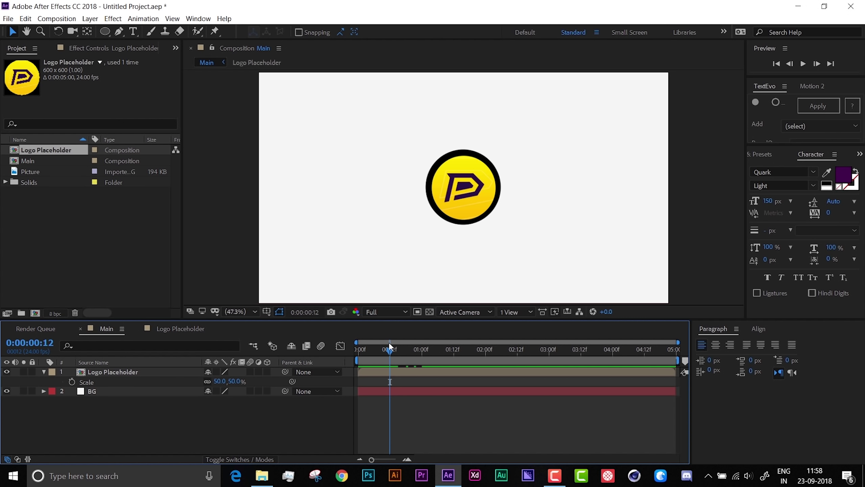
{"action": "key", "text": "Page_Down"}
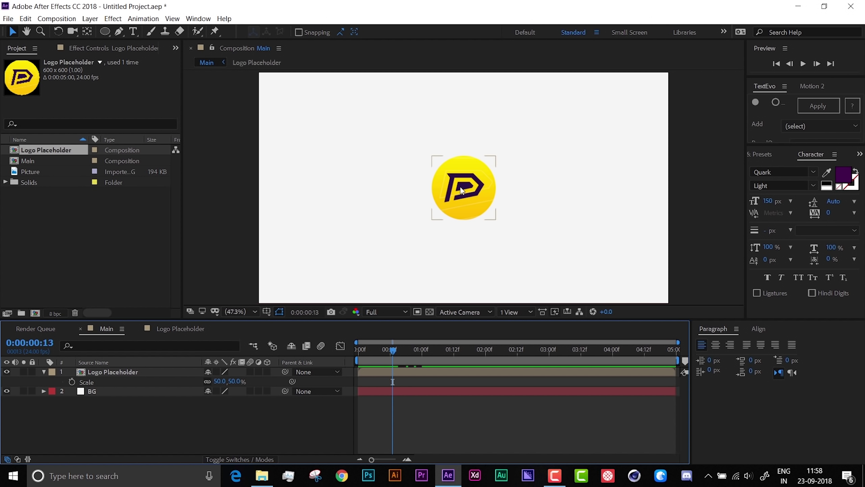
{"action": "left_click", "coordinate": [122, 373]}
{"action": "key", "text": "s"}
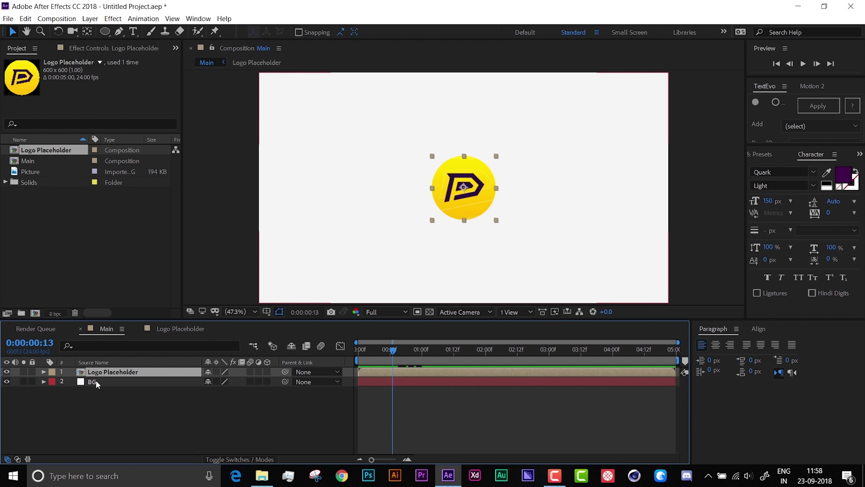
{"action": "key", "text": "s"}
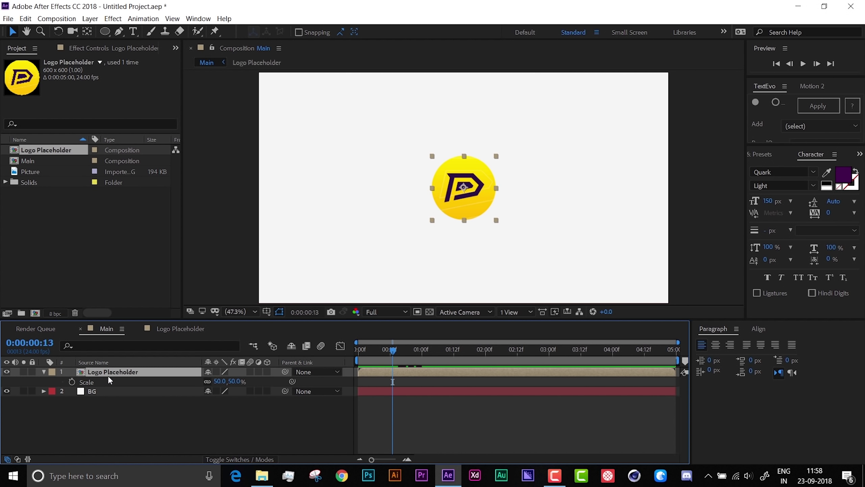
{"action": "left_click", "coordinate": [72, 382]}
{"action": "left_click", "coordinate": [238, 381]}
{"action": "type", "text": "0"}
{"action": "key", "text": "Return"}
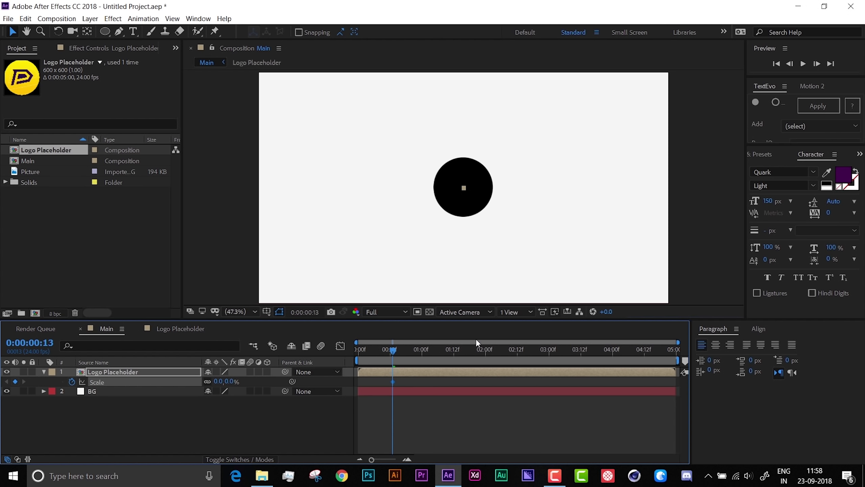
- Keyframe the Logo Placeholder's scale at 50% at 0:00:01:13
{"action": "key", "text": "space"}
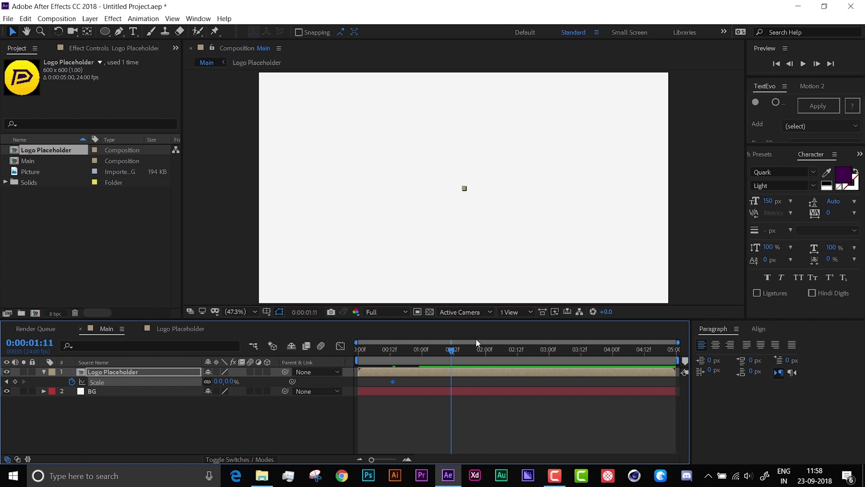
{"action": "left_click", "coordinate": [229, 381]}
{"action": "type", "text": "50"}
{"action": "key", "text": "Return"}
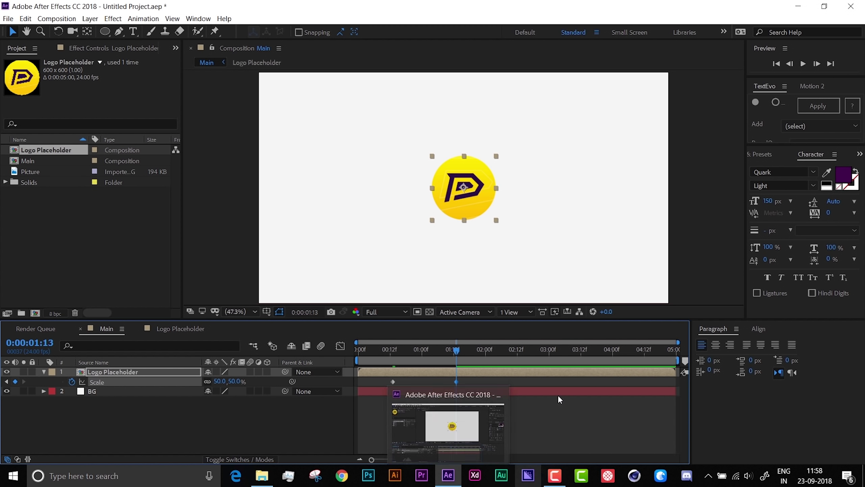
- Apply Easy Ease to both scale keyframes of the Logo Placeholder layer
{"action": "left_click", "coordinate": [532, 414]}
{"action": "left_click_drag", "start_coordinate": [497, 417], "coordinate": [371, 378]}
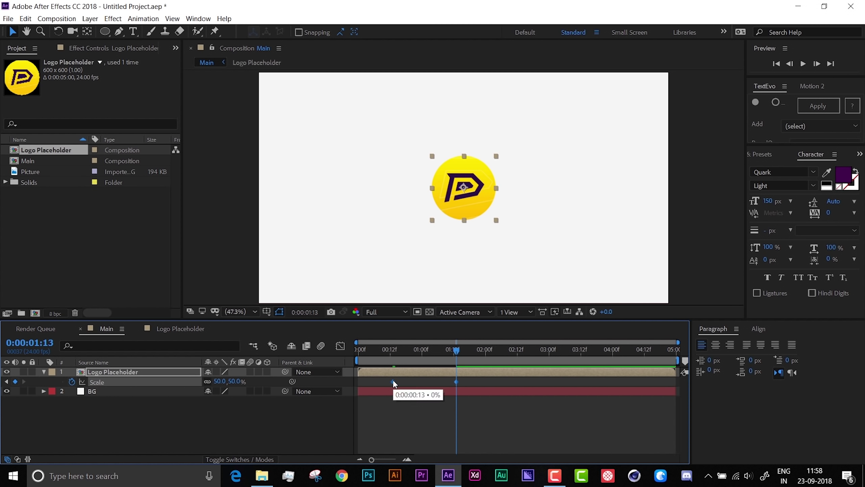
{"action": "right_click", "coordinate": [393, 380]}
{"action": "mouse_move", "coordinate": [484, 374]}
{"action": "left_click", "coordinate": [548, 405]}
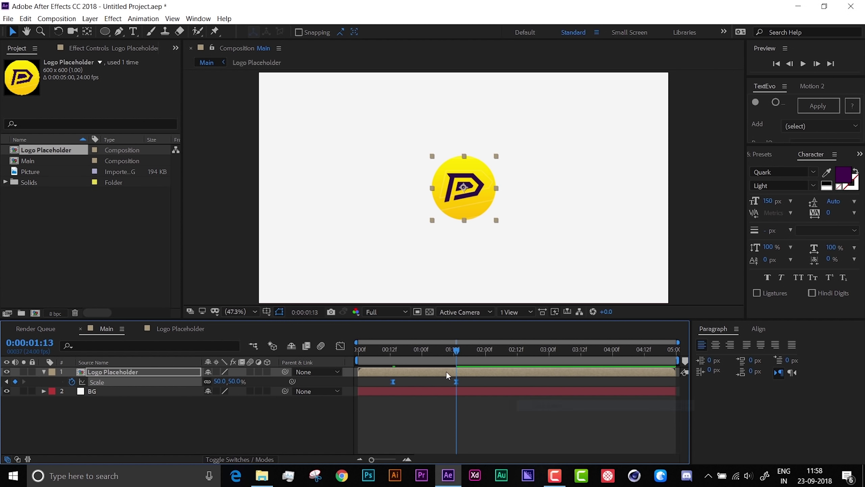
- Reshape the scale speed curve to peak early with a long ease-out, and preview the animation from the start
{"action": "left_click", "coordinate": [340, 347]}
{"action": "left_click_drag", "start_coordinate": [465, 422], "coordinate": [430, 420]}
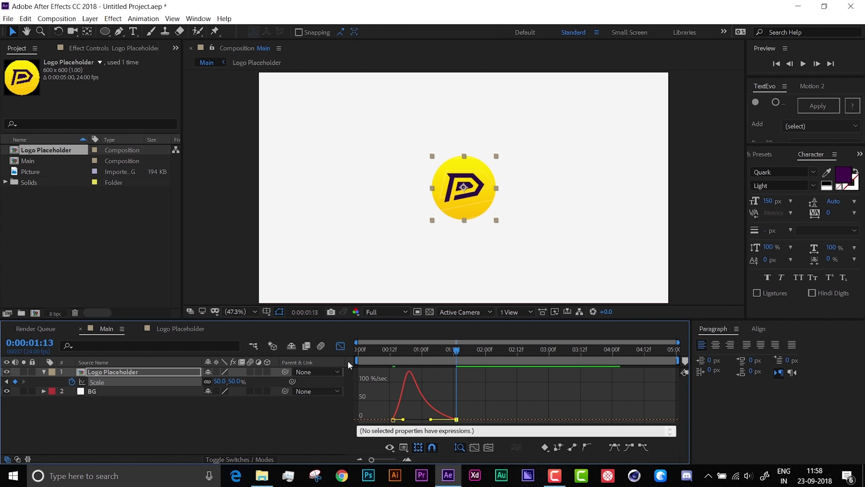
{"action": "left_click", "coordinate": [340, 346]}
{"action": "left_click_drag", "start_coordinate": [415, 351], "coordinate": [303, 367]}
{"action": "left_click", "coordinate": [424, 442]}
{"action": "key", "text": "space"}
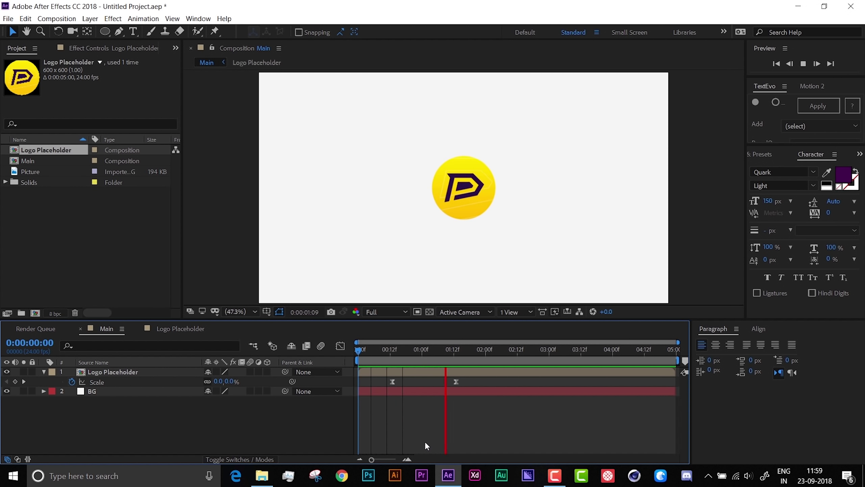
{"action": "key", "text": "space"}
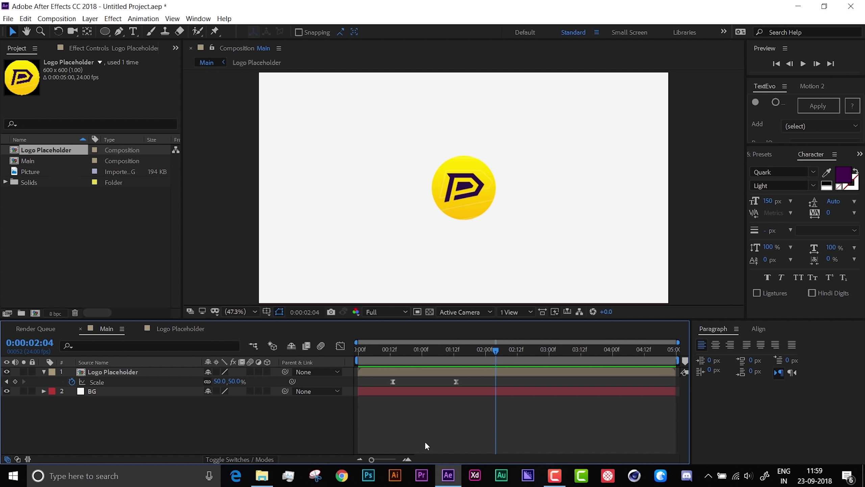
- Shorten the logo's scale-up by moving its 50% keyframe to 0:00:01:01, and preview the animation
{"action": "left_click_drag", "start_coordinate": [419, 358], "coordinate": [396, 350]}
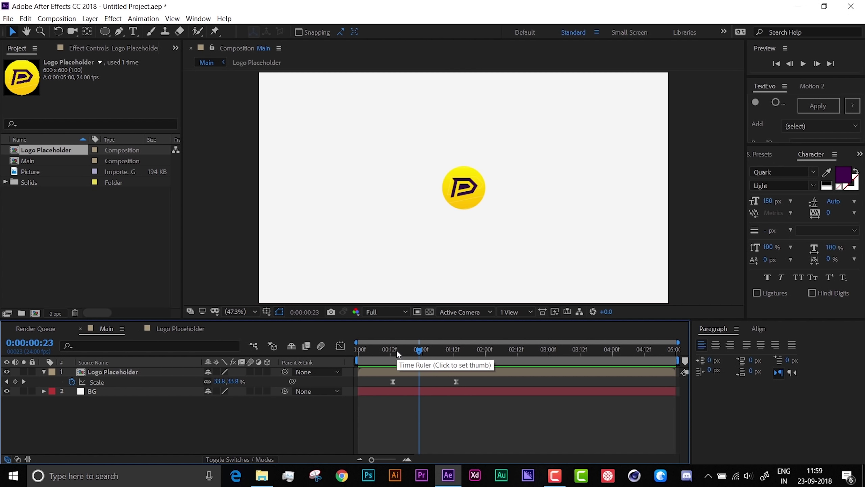
{"action": "key", "text": "Page_Down"}
{"action": "key", "text": "Page_Down"}
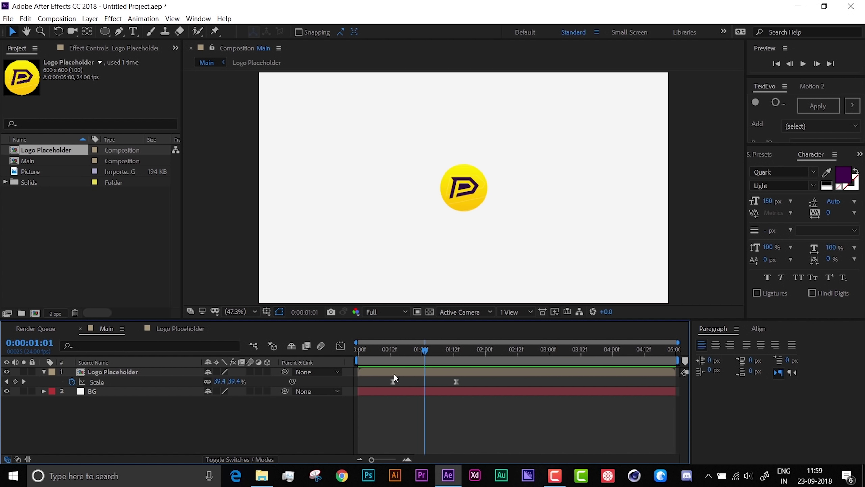
{"action": "left_click_drag", "start_coordinate": [456, 382], "coordinate": [424, 381]}
{"action": "left_click", "coordinate": [387, 349]}
{"action": "key", "text": "space"}
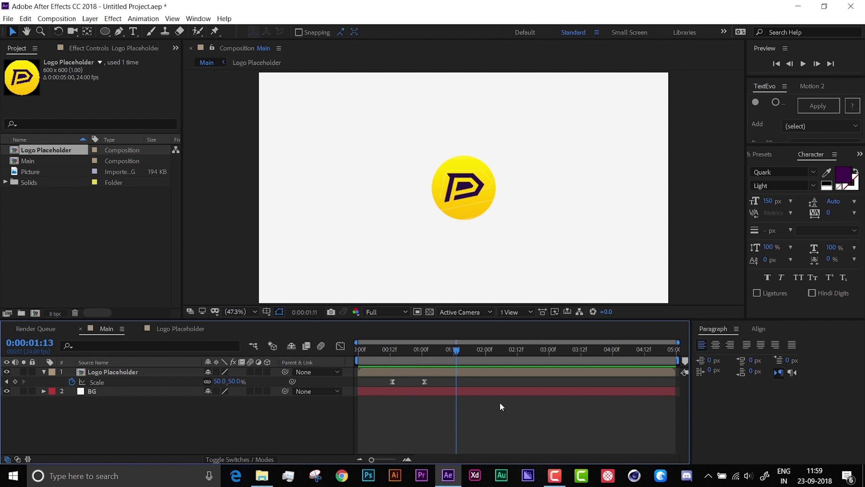
{"action": "left_click_drag", "start_coordinate": [375, 347], "coordinate": [335, 354]}
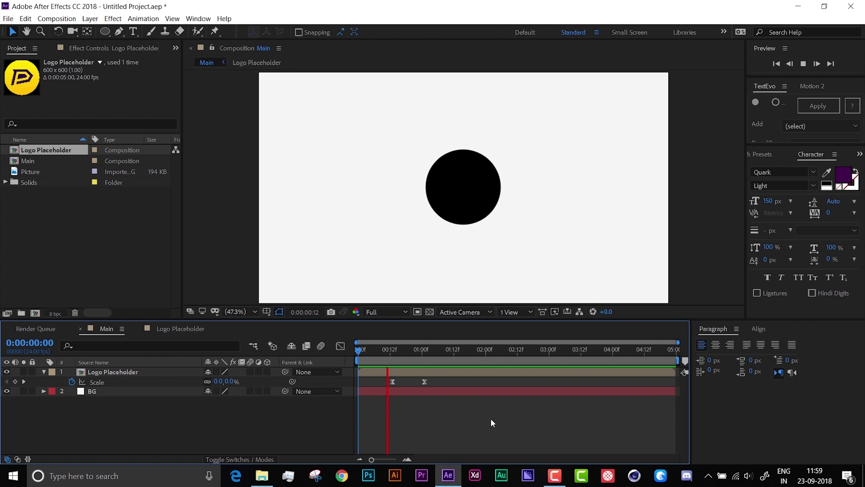
- Shift both scale keyframes three frames earlier, placing the 50% keyframe at 0:00:00:22, and preview the timing
{"action": "left_click", "coordinate": [396, 350]}
{"action": "left_click_drag", "start_coordinate": [433, 380], "coordinate": [329, 378]}
{"action": "key", "text": "space"}
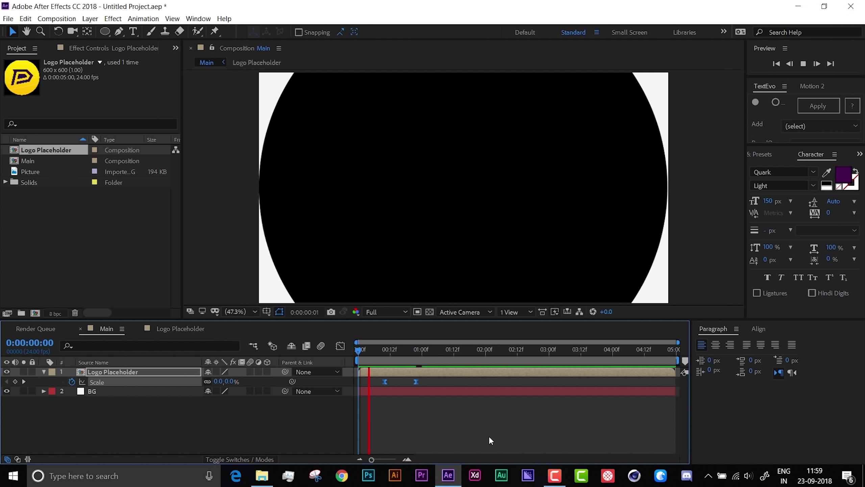
{"action": "key", "text": "space"}
- Add an overshoot scale keyframe of 60% at 0:00:00:19 on the Logo Placeholder layer and preview it
{"action": "left_click_drag", "start_coordinate": [386, 349], "coordinate": [420, 350]}
{"action": "left_click", "coordinate": [470, 423]}
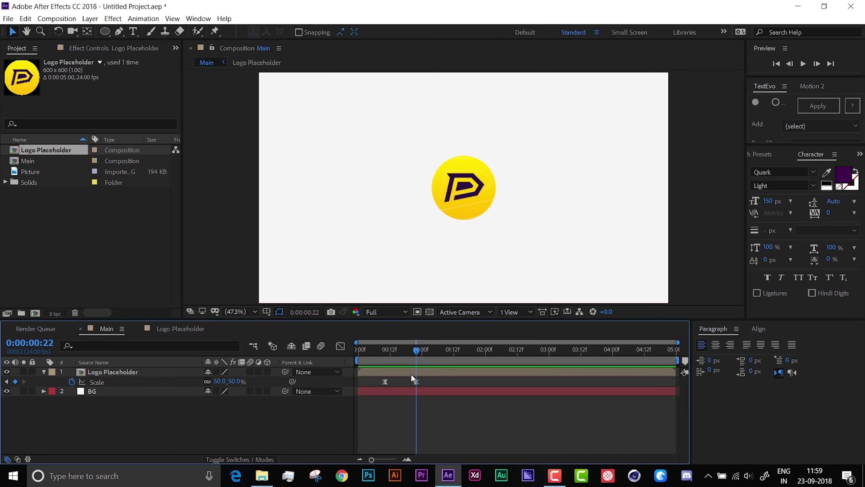
{"action": "key", "text": "Page_Up"}
{"action": "key", "text": "Page_Up"}
{"action": "key", "text": "Page_Up"}
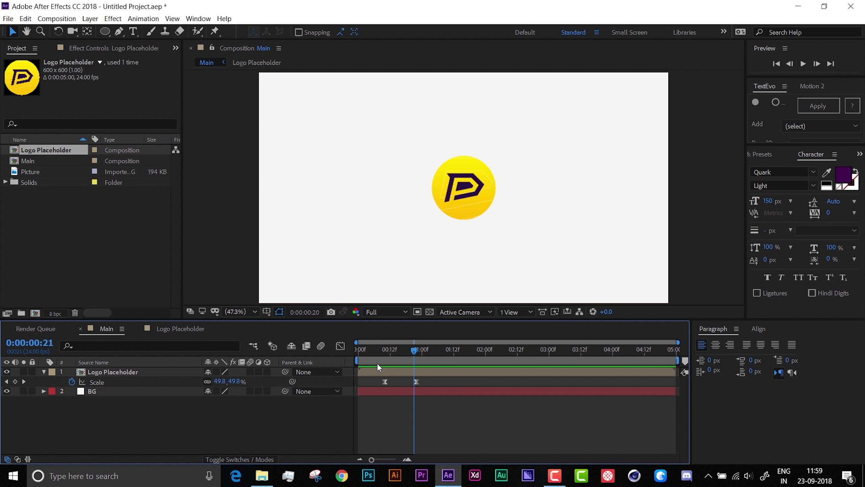
{"action": "left_click", "coordinate": [378, 364]}
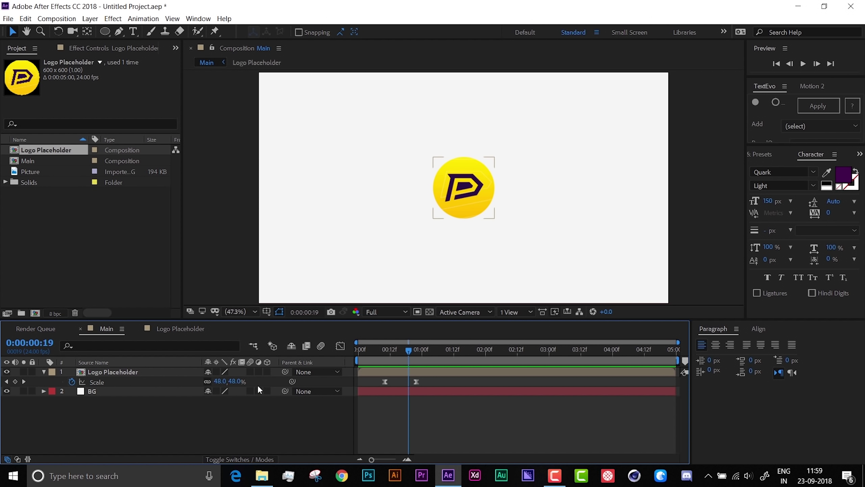
{"action": "left_click", "coordinate": [237, 383]}
{"action": "type", "text": "60"}
{"action": "key", "text": "Return"}
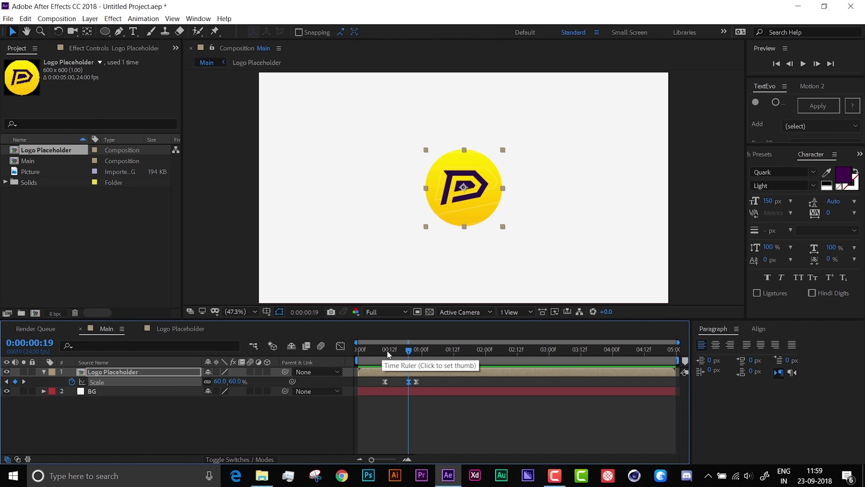
{"action": "key", "text": "Home"}
{"action": "left_click", "coordinate": [439, 416]}
{"action": "key", "text": "space"}
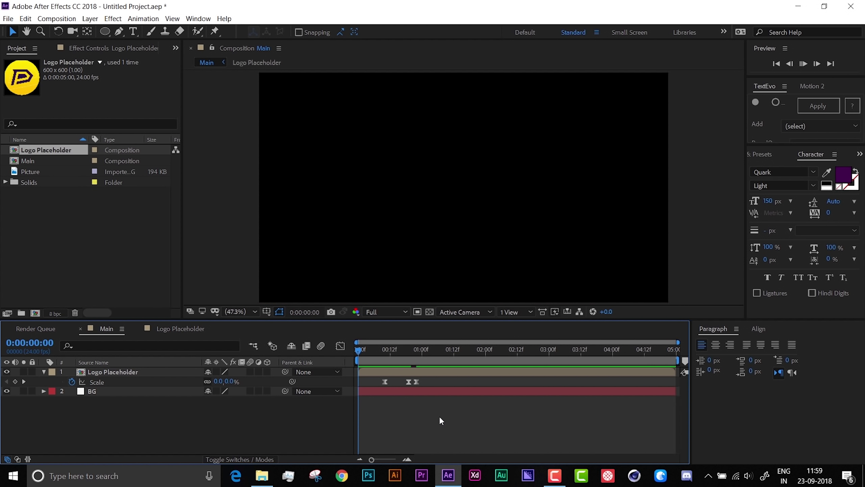
{"action": "key", "text": "space"}
- Set the overshoot scale keyframe at 0:00:00:19 to 55% and preview the animation
{"action": "left_click_drag", "start_coordinate": [389, 348], "coordinate": [407, 349]}
{"action": "left_click", "coordinate": [240, 381]}
{"action": "type", "text": "55"}
{"action": "key", "text": "Return"}
{"action": "key", "text": "space"}
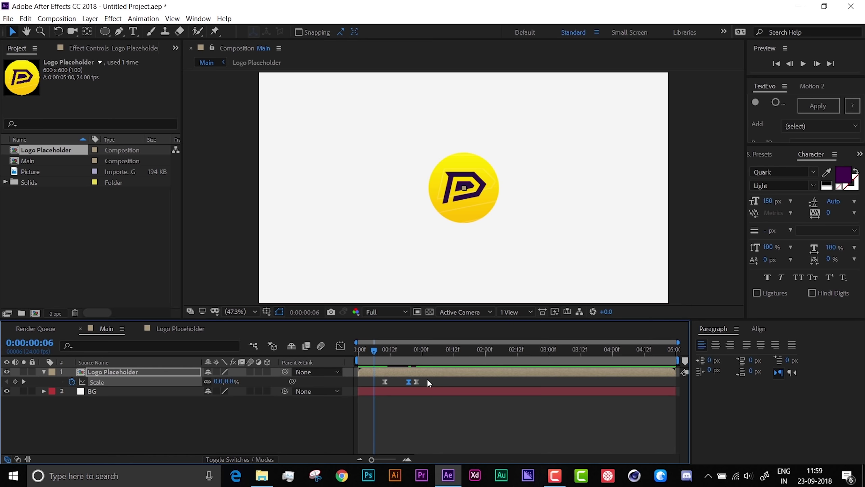
{"action": "key", "text": "space"}
- Move the current time to 0:00:00:22 and show the Title/Action Safe guides over the Main composition
{"action": "left_click_drag", "start_coordinate": [408, 352], "coordinate": [416, 352]}
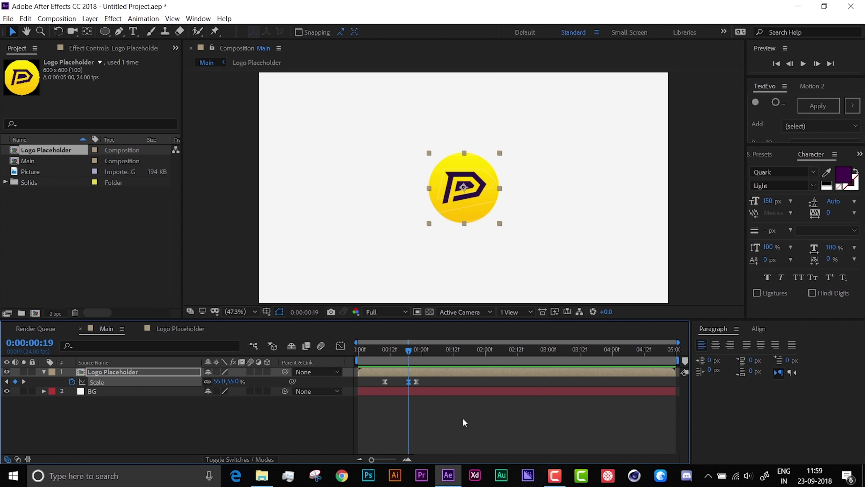
{"action": "left_click", "coordinate": [463, 418]}
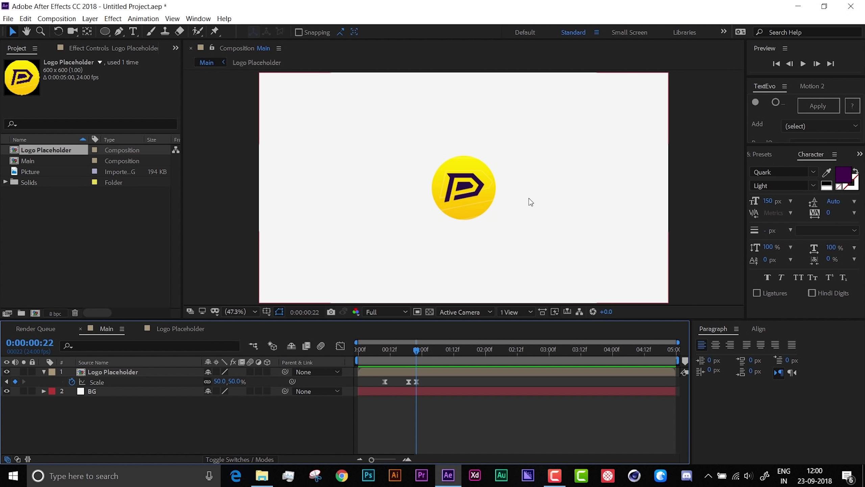
{"action": "left_click", "coordinate": [266, 311]}
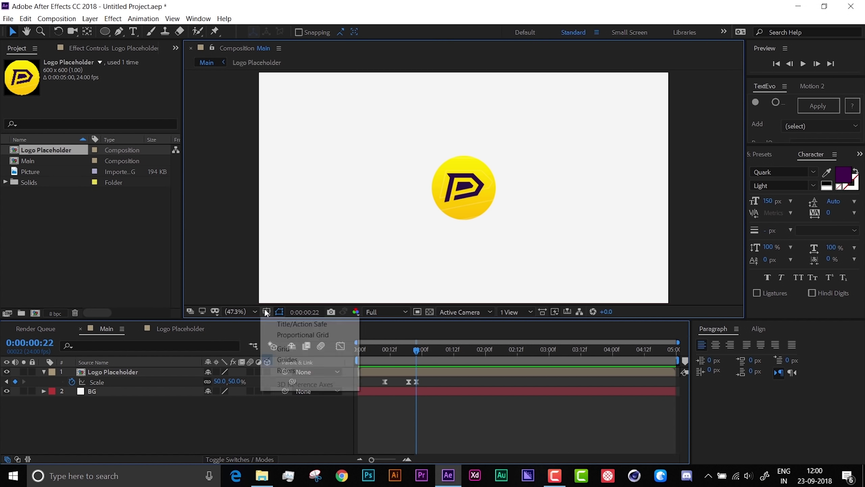
{"action": "left_click", "coordinate": [313, 325]}
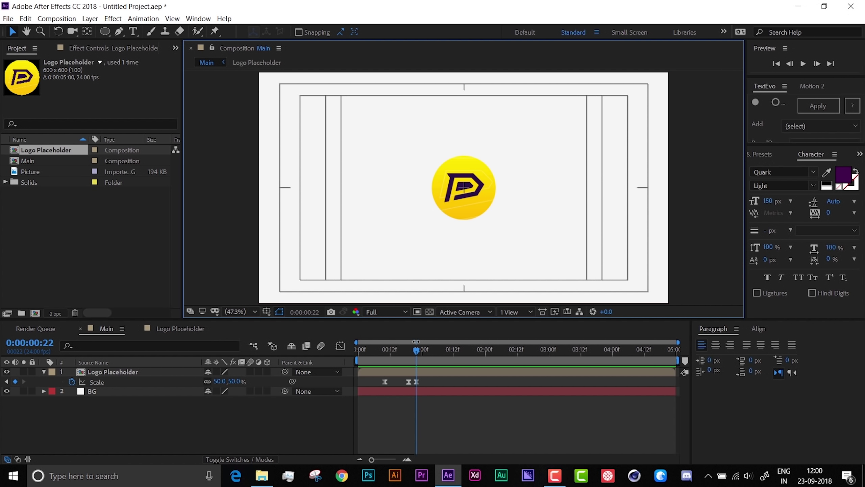
- Add a starting position keyframe to the Logo Placeholder layer at 0:00:01:00
{"action": "key", "text": "Page_Down"}
{"action": "key", "text": "Page_Down"}
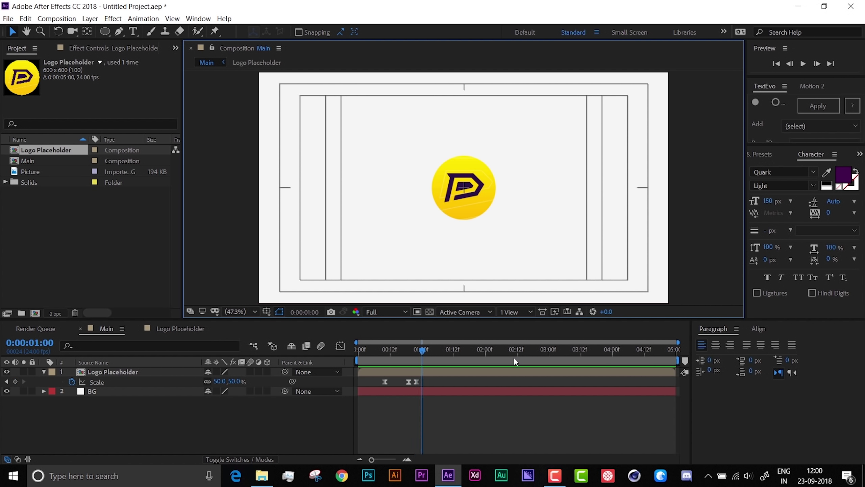
{"action": "left_click", "coordinate": [110, 371]}
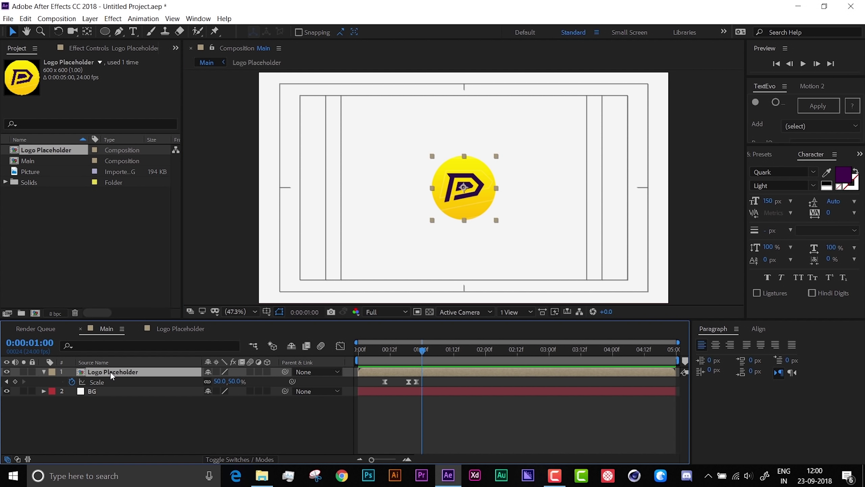
{"action": "key", "text": "p"}
{"action": "left_click", "coordinate": [72, 381]}
- At 0:00:01:12, move the Logo Placeholder horizontally to position 580, 540, near the inner left safe-area guide
{"action": "key", "text": "shift+Page_Down"}
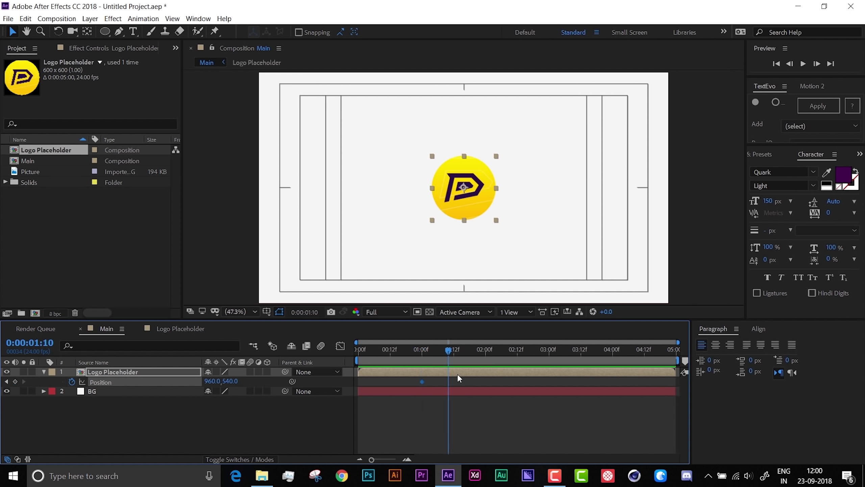
{"action": "key", "text": "Page_Down"}
{"action": "key", "text": "Page_Down"}
{"action": "key", "text": "shift+Left"}
{"action": "key", "text": "shift+Left"}
{"action": "key", "text": "shift+Left"}
{"action": "key", "text": "shift+Left"}
{"action": "key", "text": "shift+Left"}
{"action": "key", "text": "shift+Left"}
{"action": "key", "text": "shift+Left"}
{"action": "key", "text": "shift+Left"}
{"action": "key", "text": "shift+Left"}
{"action": "key", "text": "shift+Left"}
{"action": "key", "text": "shift+Left"}
{"action": "key", "text": "shift+Left"}
{"action": "key", "text": "shift+Left"}
{"action": "key", "text": "shift+Left"}
{"action": "key", "text": "shift+Left"}
{"action": "key", "text": "shift+Left"}
{"action": "key", "text": "shift+Left"}
{"action": "key", "text": "shift+Left"}
{"action": "key", "text": "shift+Left"}
{"action": "key", "text": "shift+Left"}
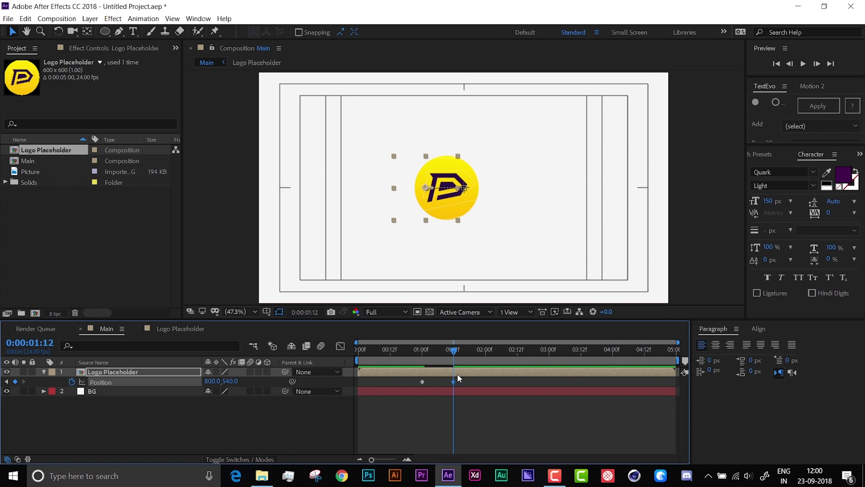
{"action": "key", "text": "shift+Left"}
{"action": "key", "text": "shift+Left"}
{"action": "key", "text": "shift+Left"}
{"action": "key", "text": "shift+Left"}
{"action": "key", "text": "shift+Left"}
{"action": "key", "text": "shift+Left"}
{"action": "key", "text": "shift+Left"}
{"action": "key", "text": "shift+Left"}
{"action": "key", "text": "shift+Left"}
{"action": "key", "text": "shift+Left"}
{"action": "key", "text": "shift+Left"}
{"action": "key", "text": "shift+Left"}
{"action": "key", "text": "shift+Left"}
{"action": "key", "text": "shift+Left"}
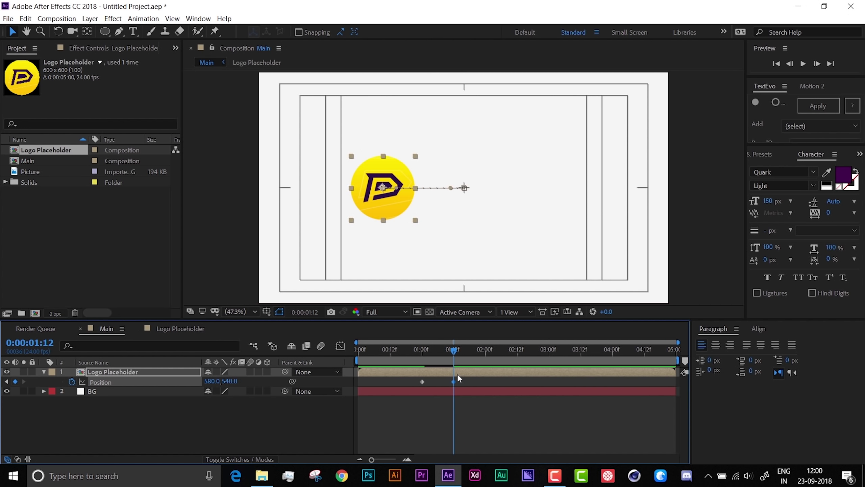
- Nudge the Logo Placeholder further left to position 538, 540 at 0:00:01:12 so its edge meets the inner guide
{"action": "key", "text": "shift+Left"}
{"action": "key", "text": "shift+Left"}
{"action": "key", "text": "Left"}
{"action": "key", "text": "Left"}
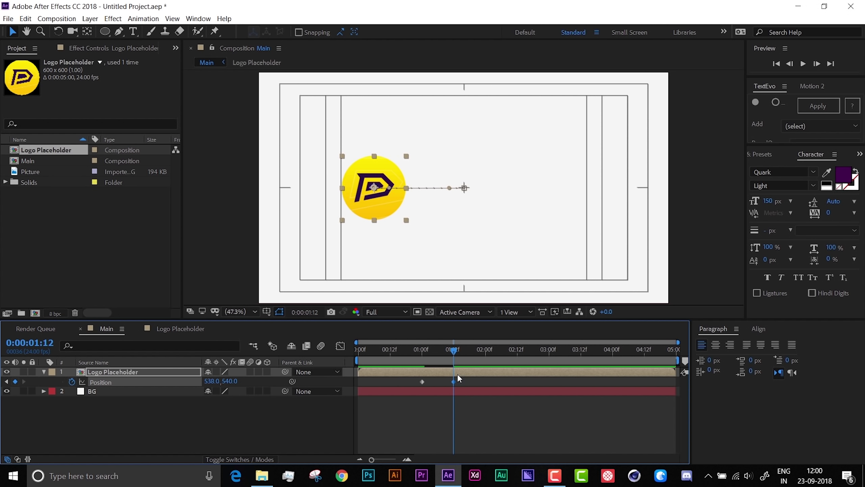
{"action": "left_click", "coordinate": [434, 418]}
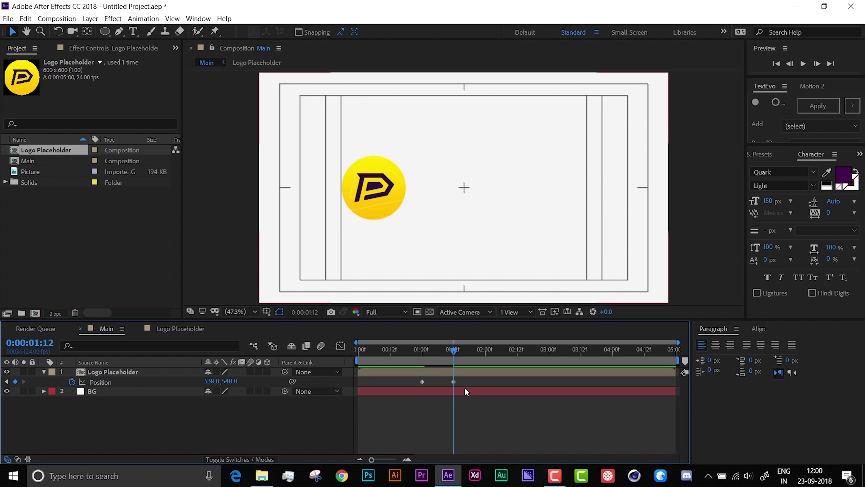
- Apply Easy Ease to both position keyframes of the Logo Placeholder layer
{"action": "left_click", "coordinate": [466, 392]}
{"action": "left_click_drag", "start_coordinate": [460, 383], "coordinate": [398, 362]}
{"action": "right_click", "coordinate": [421, 382]}
{"action": "mouse_move", "coordinate": [452, 374]}
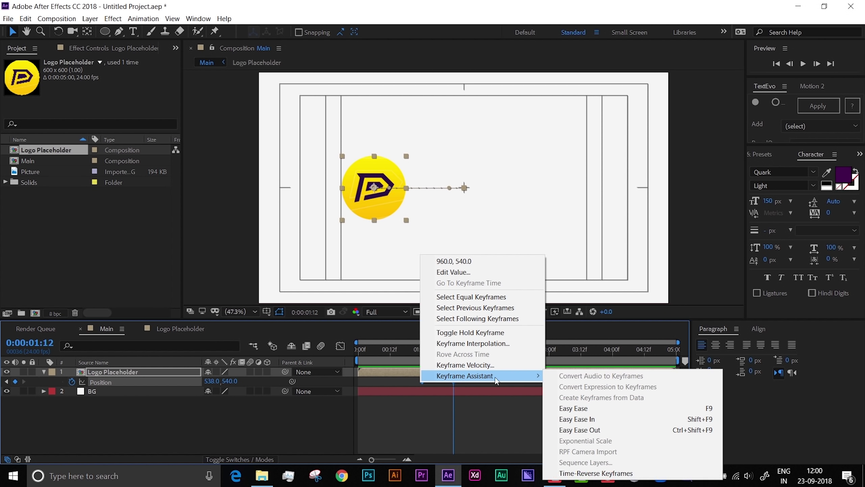
{"action": "left_click", "coordinate": [580, 411]}
- Reshape the position speed graph to peak early with a long ease into the final keyframe, and preview the slide
{"action": "left_click", "coordinate": [341, 347]}
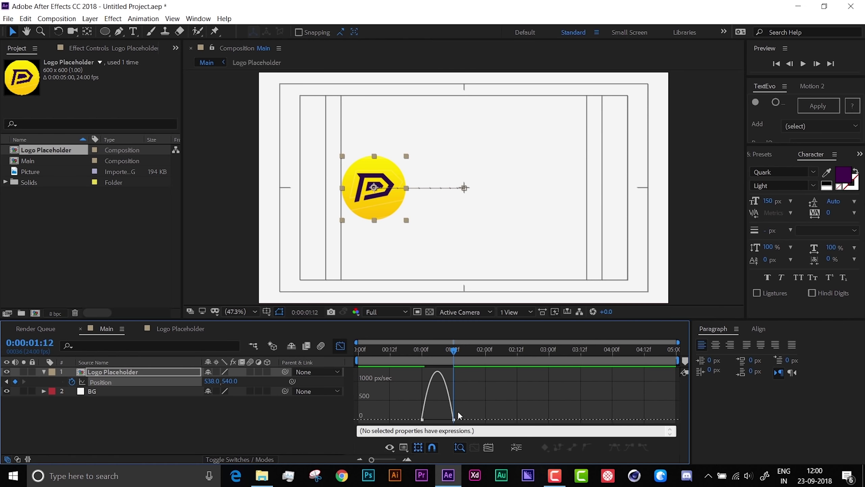
{"action": "left_click_drag", "start_coordinate": [453, 419], "coordinate": [437, 419]}
{"action": "left_click", "coordinate": [401, 350]}
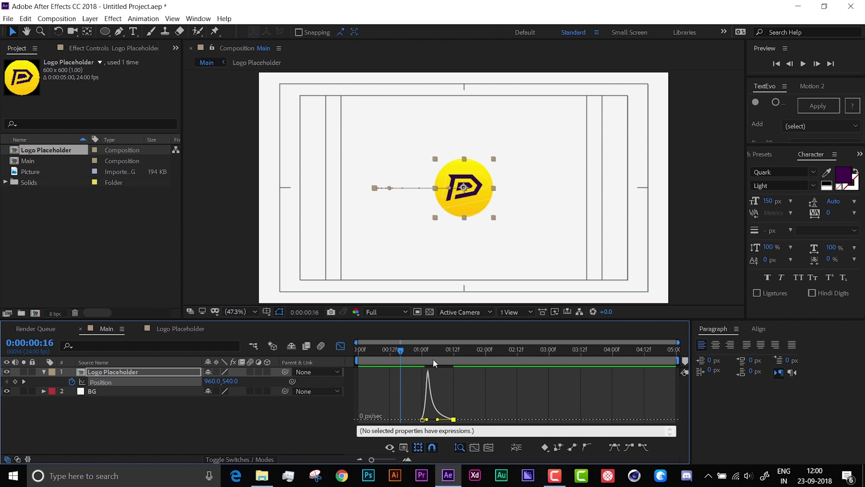
{"action": "left_click", "coordinate": [343, 347]}
{"action": "left_click", "coordinate": [426, 415]}
{"action": "key", "text": "space"}
{"action": "key", "text": "space"}
{"action": "key", "text": "space"}
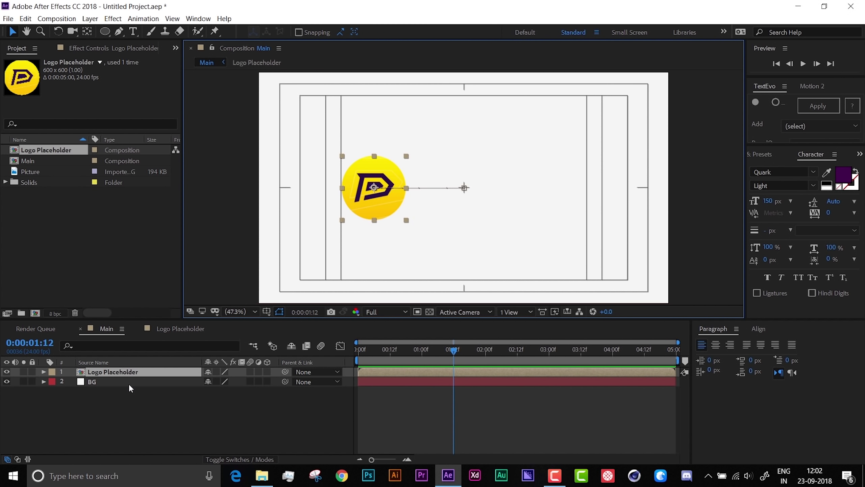
- Try a slide overshoot by adding a Logo Placeholder position keyframe of 508.6, 540 at 0:00:01:09
{"action": "key", "text": "p"}
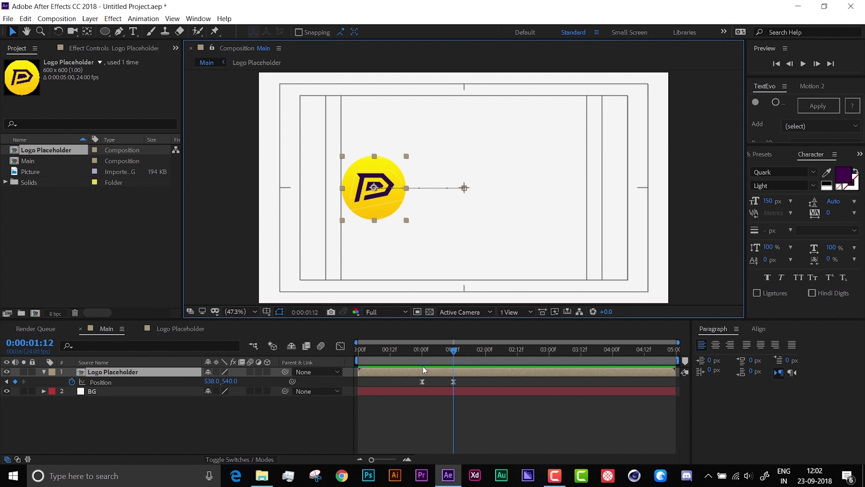
{"action": "key", "text": "Page_Up"}
{"action": "key", "text": "Page_Up"}
{"action": "key", "text": "Page_Up"}
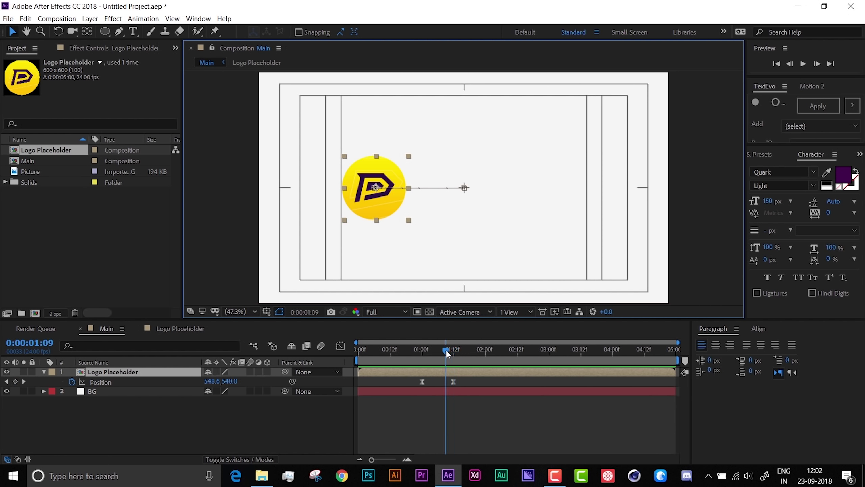
{"action": "left_click_drag", "start_coordinate": [220, 381], "coordinate": [204, 387]}
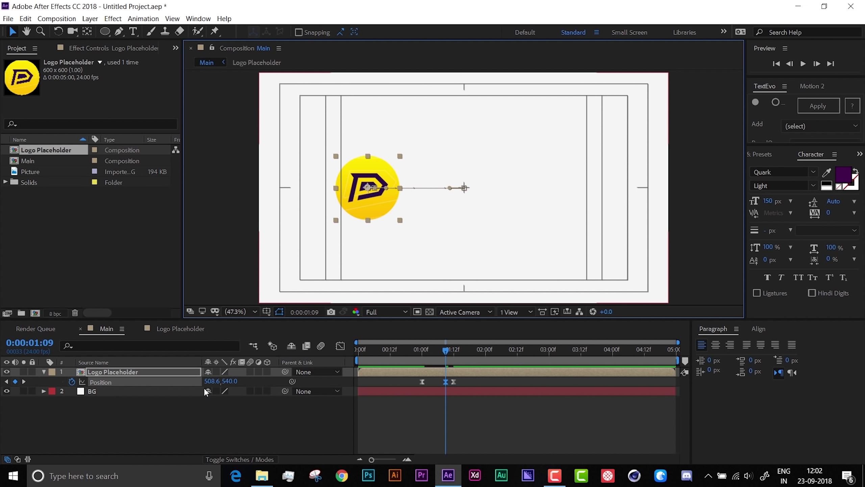
- Preview the logo's slide with the overshoot, starting from 0:00:01:00
{"action": "left_click", "coordinate": [423, 353]}
{"action": "key", "text": "space"}
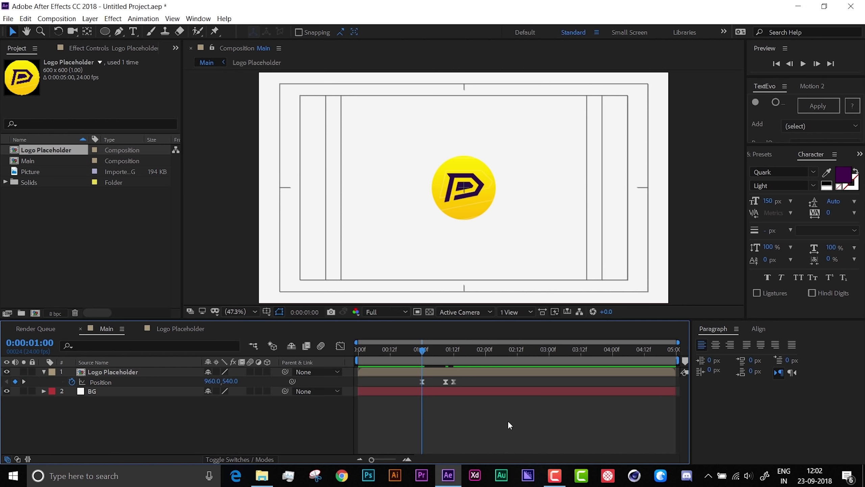
{"action": "key", "text": "space"}
{"action": "left_click", "coordinate": [443, 350]}
{"action": "left_click", "coordinate": [455, 391]}
{"action": "key", "text": "space"}
{"action": "key", "text": "space"}
- Enable motion blur on the Logo Placeholder and BG layers and for the whole Main composition
{"action": "left_click", "coordinate": [357, 351]}
{"action": "left_click", "coordinate": [250, 391]}
{"action": "left_click", "coordinate": [250, 371]}
{"action": "left_click", "coordinate": [321, 346]}
{"action": "left_click", "coordinate": [497, 442]}
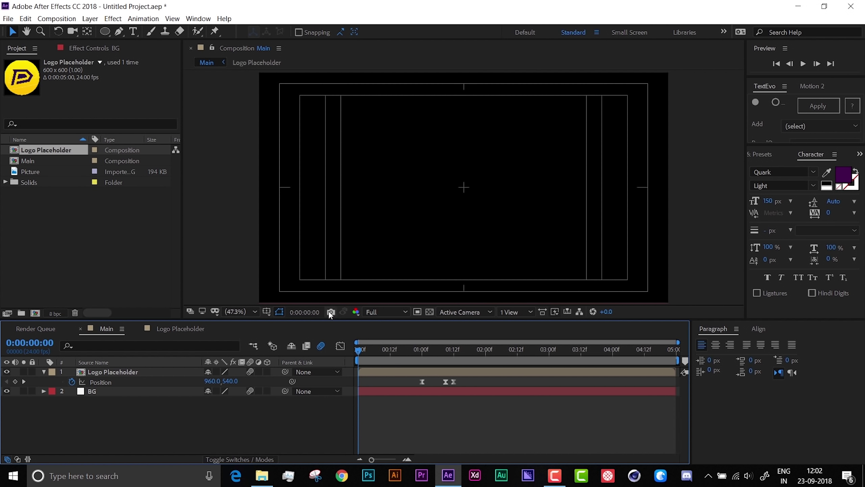
- Hide the Title/Action Safe guides and preview the blurred animation from 0:00:00:00
{"action": "left_click", "coordinate": [265, 313]}
{"action": "left_click", "coordinate": [286, 324]}
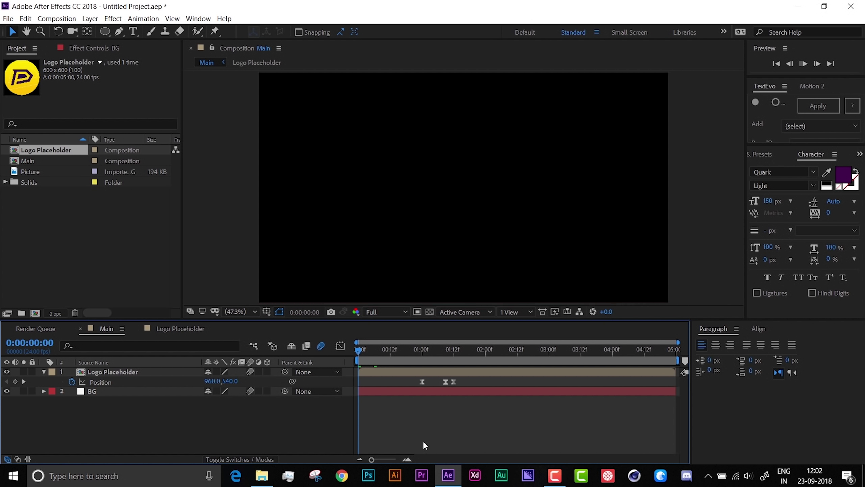
{"action": "key", "text": "space"}
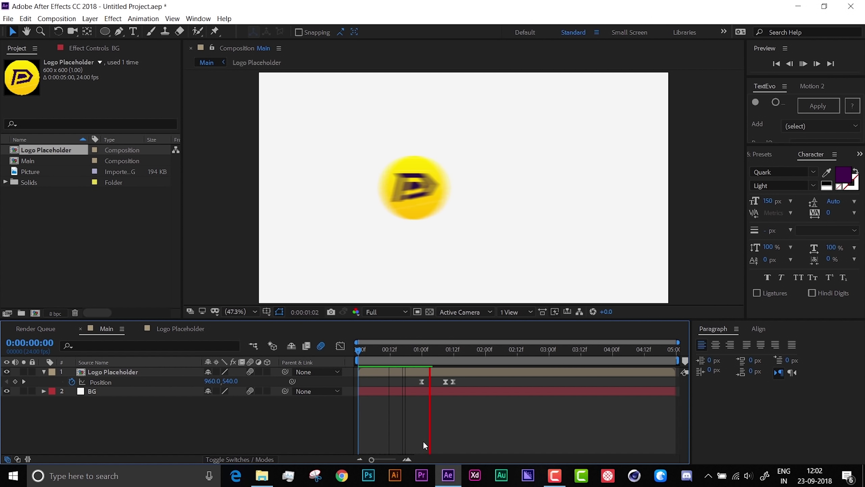
{"action": "key", "text": "space"}
{"action": "left_click_drag", "start_coordinate": [367, 351], "coordinate": [356, 351]}
{"action": "key", "text": "space"}
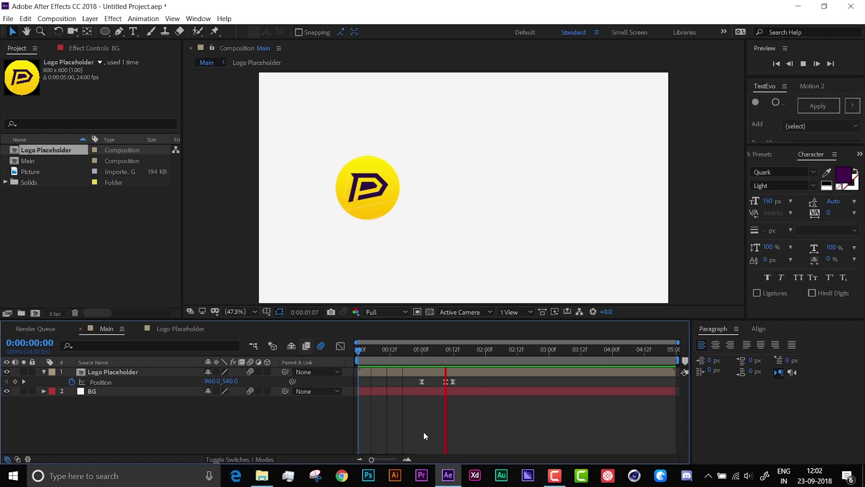
- Delete the overshoot position keyframe at 0:00:01:09 and move the current time to 0:00:01:12
{"action": "left_click", "coordinate": [445, 381]}
{"action": "key", "text": "Delete"}
{"action": "left_click_drag", "start_coordinate": [442, 351], "coordinate": [449, 350]}
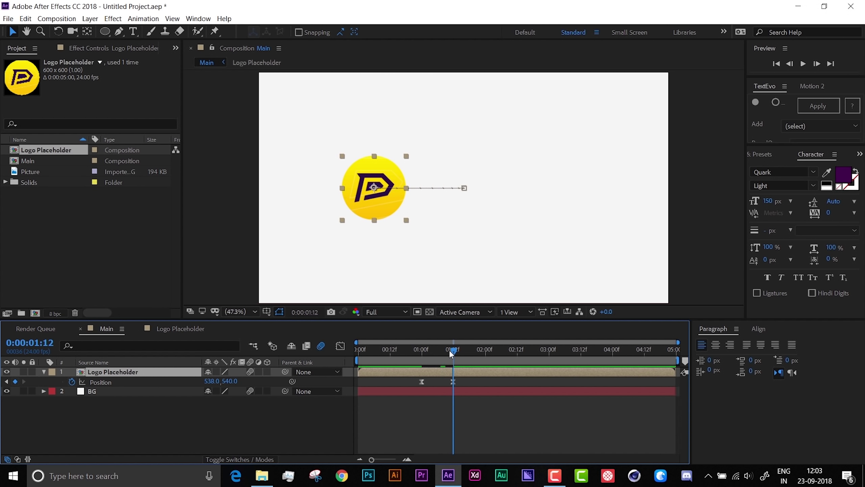
{"action": "left_click", "coordinate": [329, 411]}
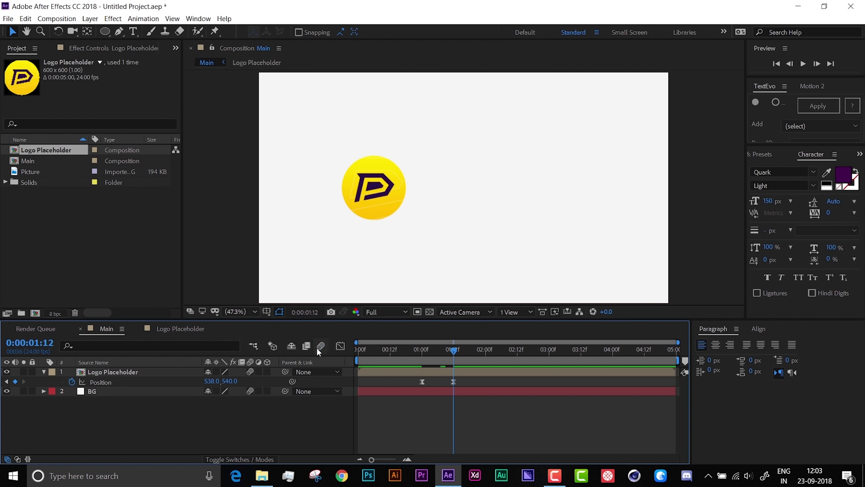
- Duplicate the Logo Placeholder layer and rename the lower copy Logo Placeholder_Stroke
{"action": "left_click", "coordinate": [146, 372]}
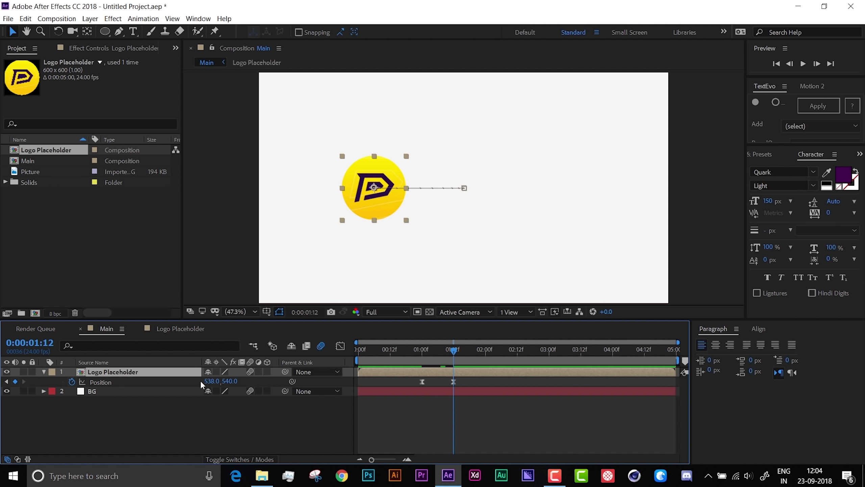
{"action": "key", "text": "ctrl+d"}
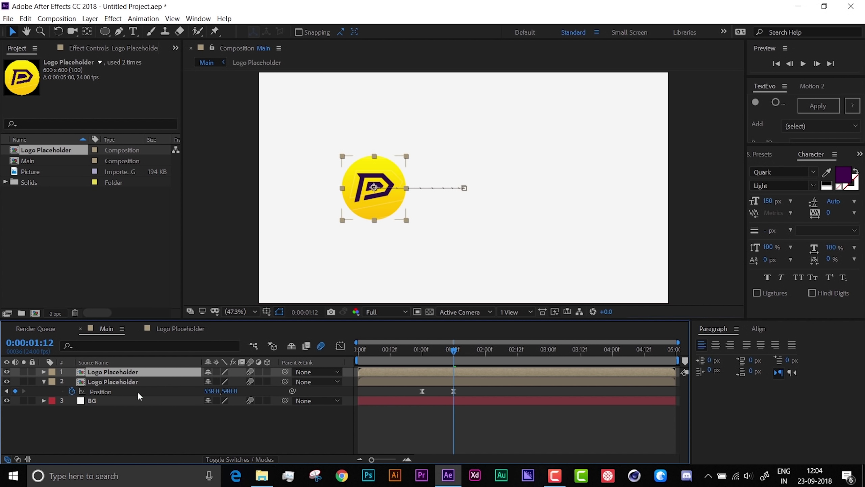
{"action": "left_click", "coordinate": [124, 381]}
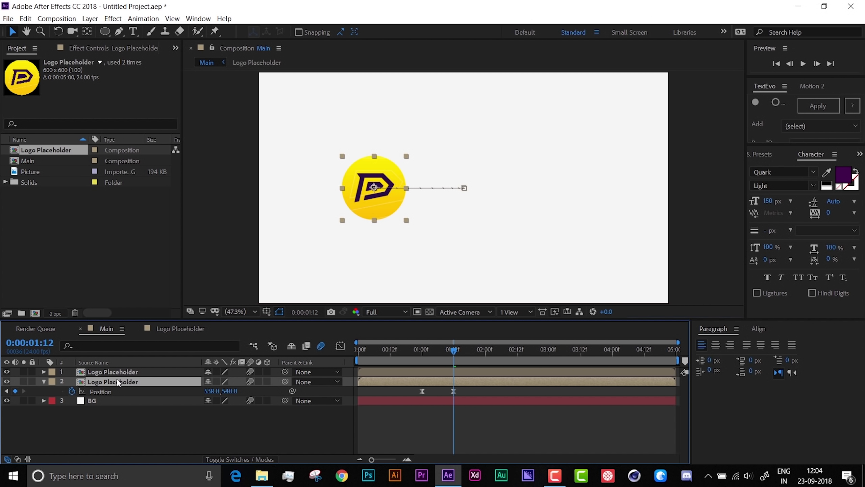
{"action": "key", "text": "Return"}
{"action": "left_click", "coordinate": [117, 378]}
{"action": "type", "text": "_Stroke"}
{"action": "key", "text": "Return"}
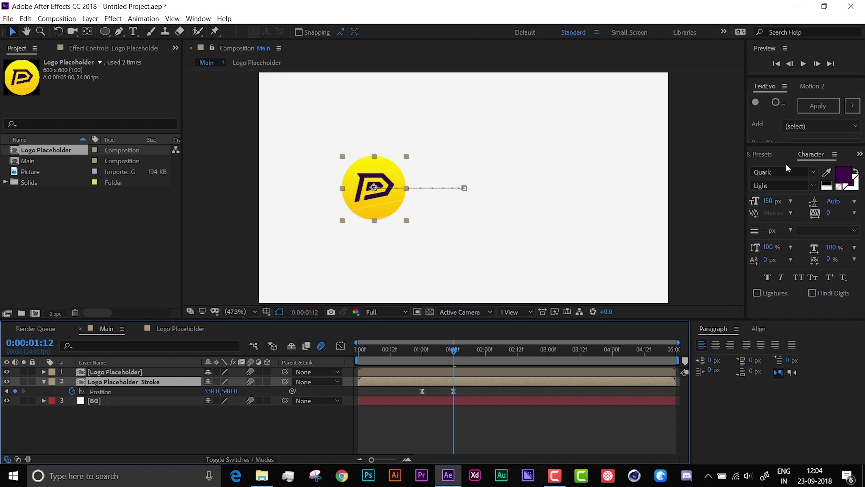
- Find the Gradient Ramp effect and apply it to the Logo Placeholder_Stroke layer
{"action": "left_click", "coordinate": [772, 157]}
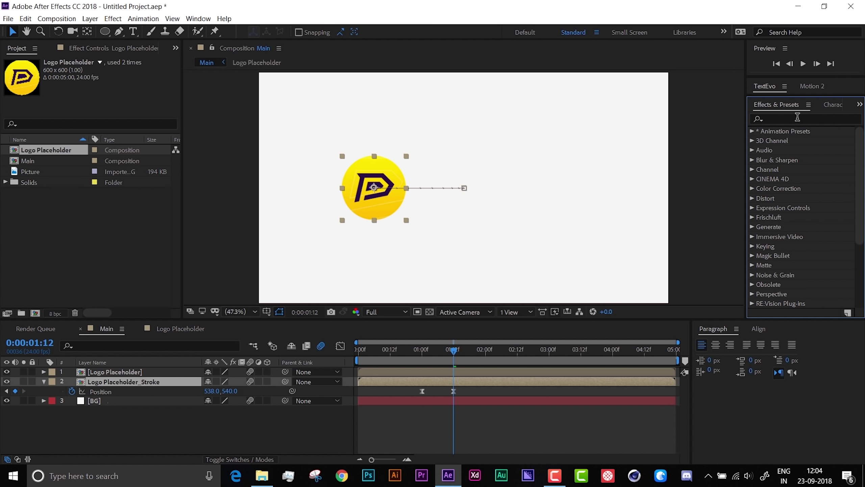
{"action": "left_click", "coordinate": [797, 119]}
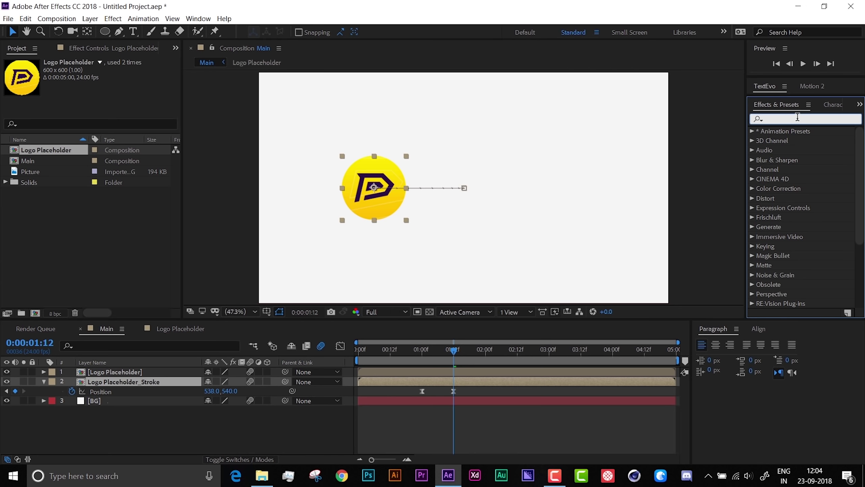
{"action": "type", "text": "ramp"}
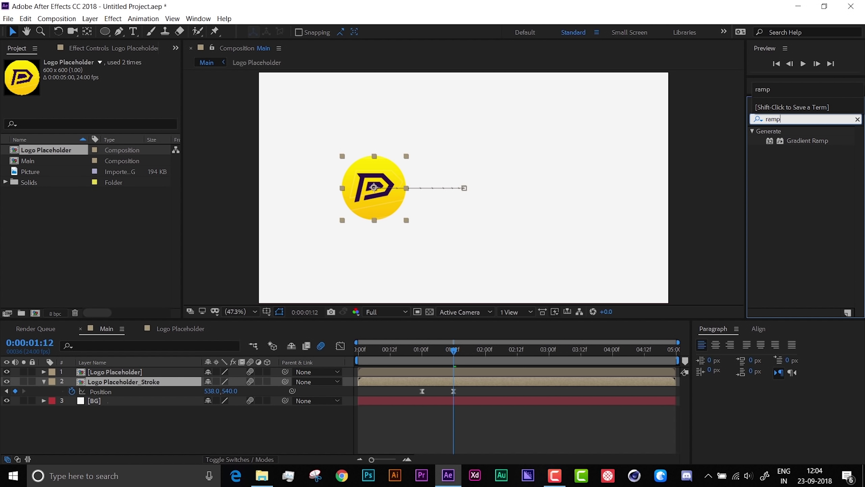
{"action": "left_click", "coordinate": [801, 143]}
{"action": "left_click_drag", "start_coordinate": [800, 143], "coordinate": [146, 381]}
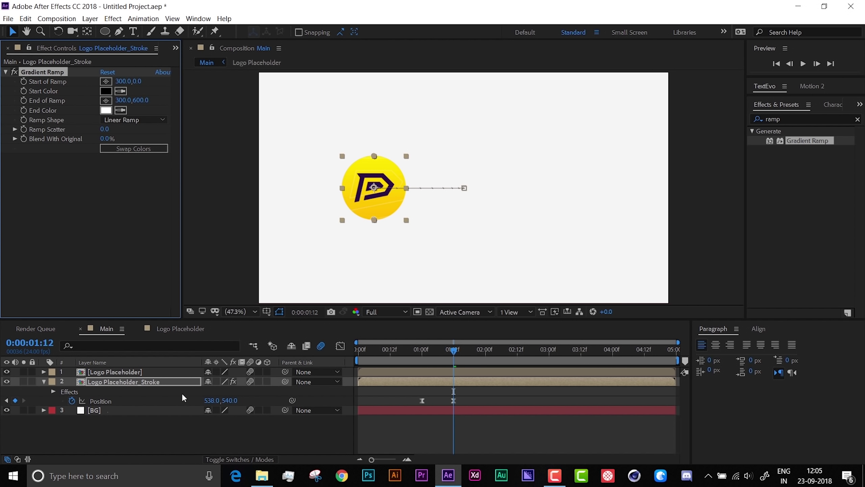
- Delete all scale keyframes on Logo Placeholder_Stroke and trim the layer's start to 0:00:01:14
{"action": "key", "text": "s"}
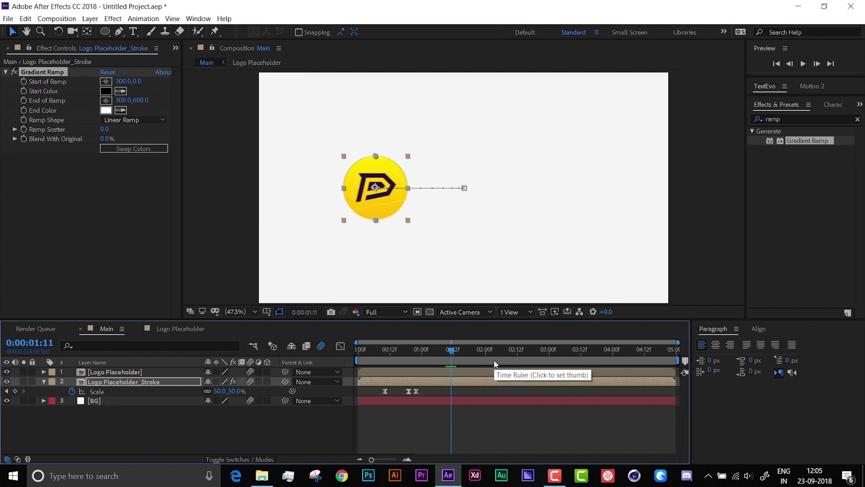
{"action": "key", "text": "Page_Down"}
{"action": "key", "text": "Page_Down"}
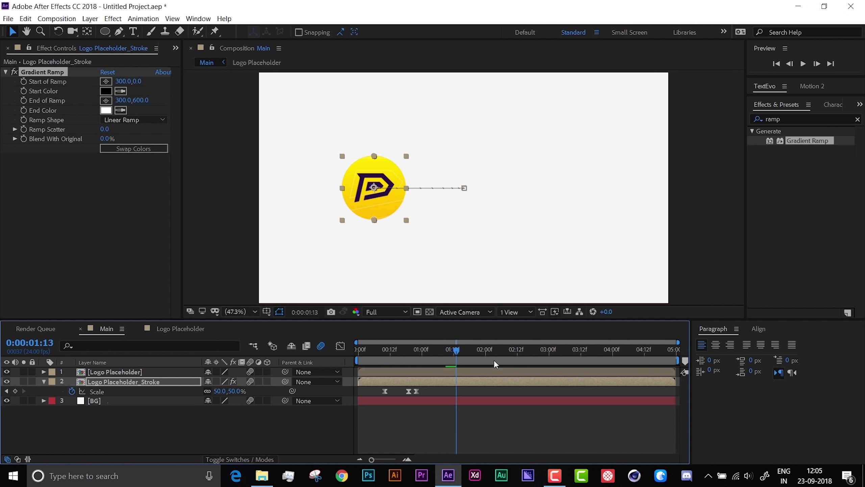
{"action": "key", "text": "Page_Down"}
{"action": "key", "text": "Page_Down"}
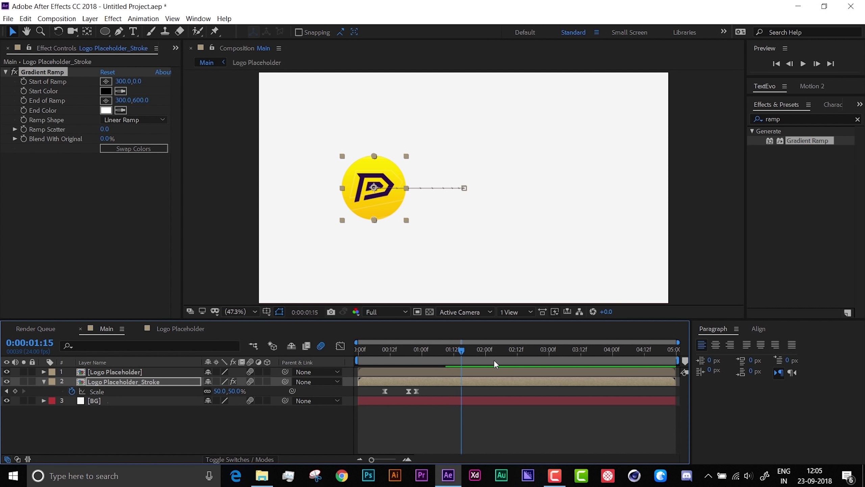
{"action": "key", "text": "Page_Up"}
{"action": "left_click_drag", "start_coordinate": [431, 390], "coordinate": [366, 391]}
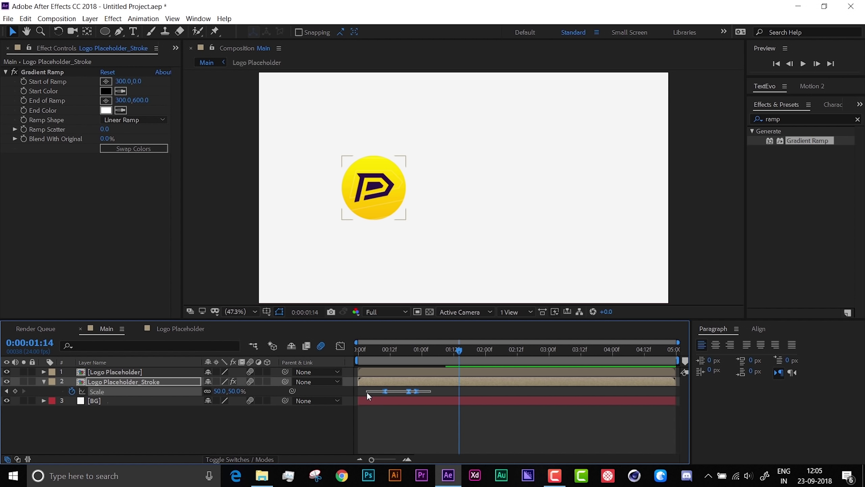
{"action": "key", "text": "Delete"}
{"action": "left_click", "coordinate": [422, 381]}
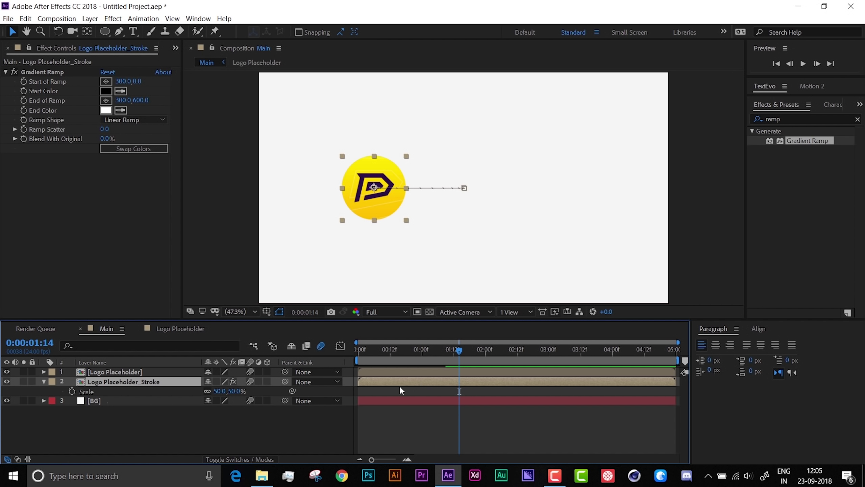
{"action": "key", "text": "alt+bracketleft"}
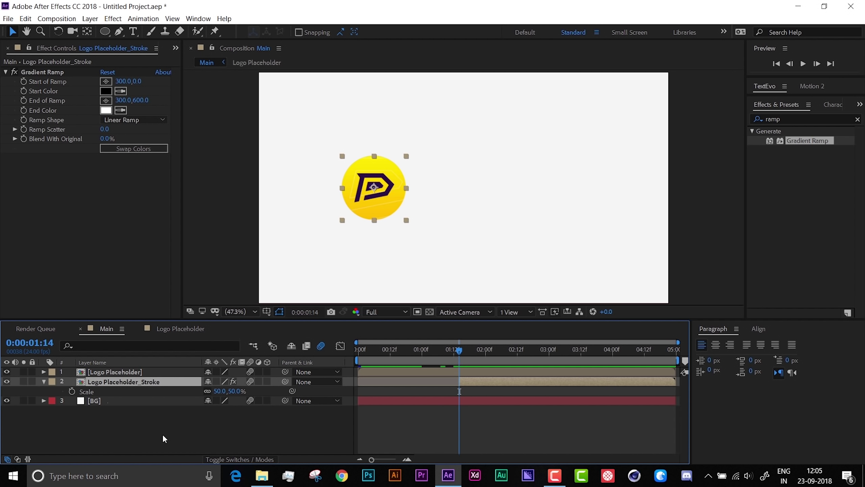
- Try a scale of 53% on Logo Placeholder_Stroke, and settle on 52% for a thin ring around the logo
{"action": "left_click", "coordinate": [235, 391]}
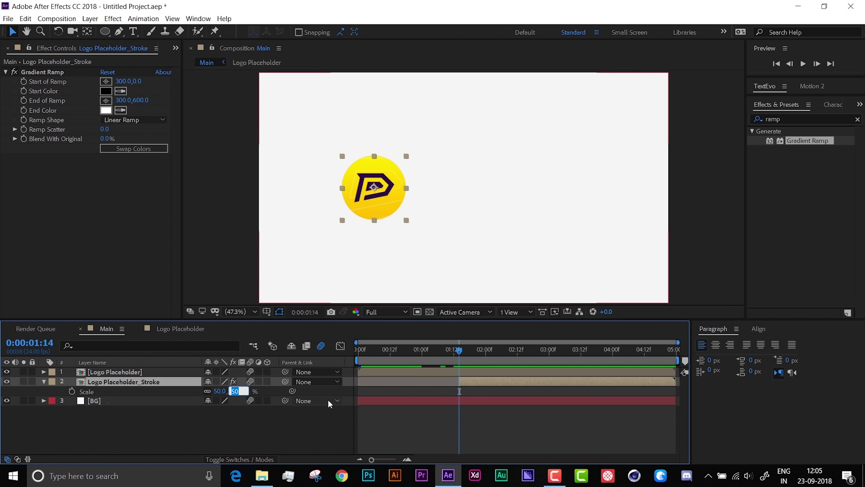
{"action": "type", "text": "53"}
{"action": "key", "text": "Return"}
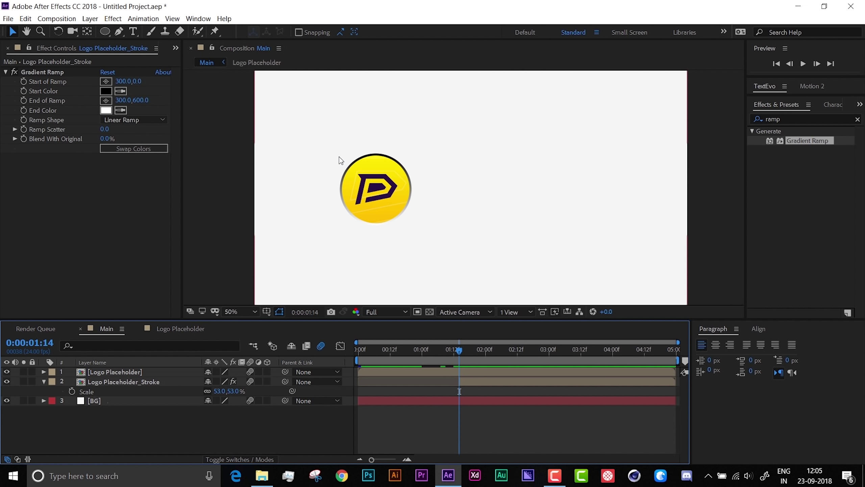
{"action": "scroll", "coordinate": [339, 156], "scroll_direction": "up", "scroll_amount": 3}
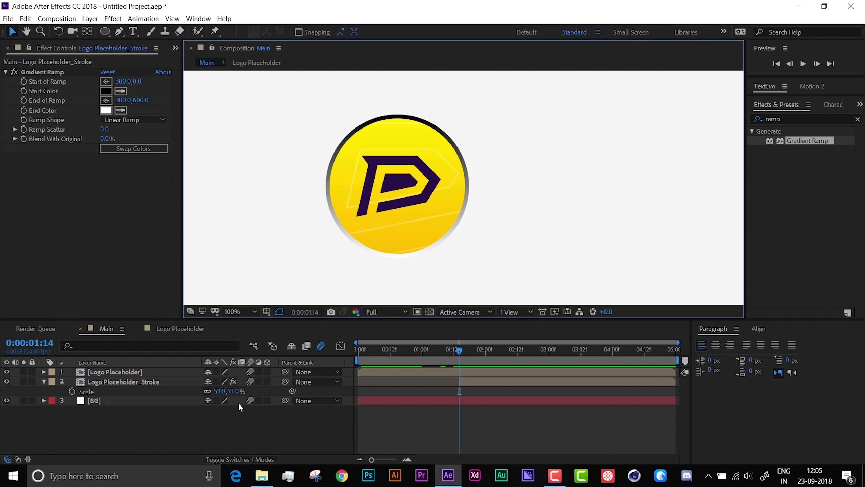
{"action": "left_click", "coordinate": [234, 391]}
{"action": "type", "text": "52"}
{"action": "key", "text": "Return"}
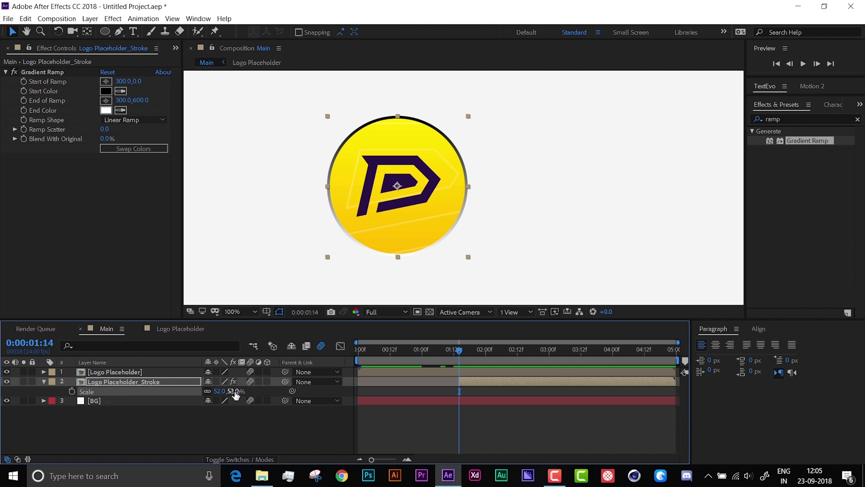
- Try purple as the start color and magenta as the end color of the Gradient Ramp on Logo Placeholder_Stroke
{"action": "left_click", "coordinate": [110, 92]}
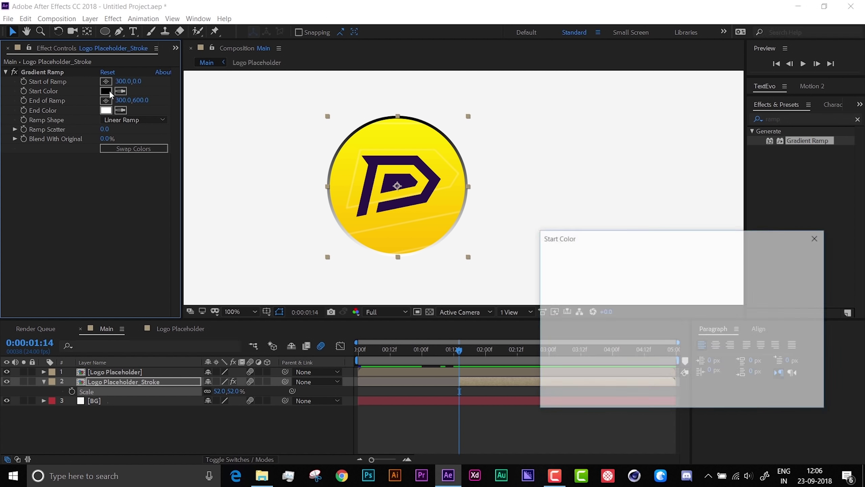
{"action": "left_click_drag", "start_coordinate": [707, 294], "coordinate": [708, 284]}
{"action": "left_click_drag", "start_coordinate": [670, 258], "coordinate": [701, 240]}
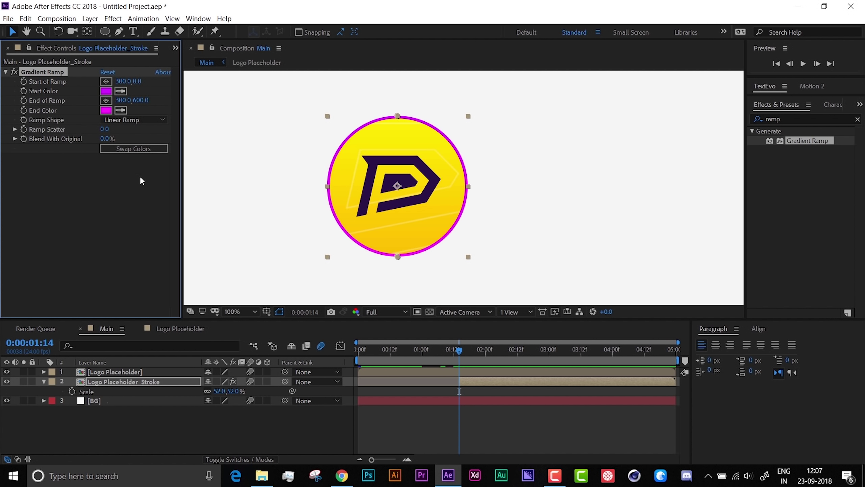
- Copy the purple violet hex #8a3ab9 from the Instagram palette in Chrome and use it as the Gradient Ramp's start color
{"action": "key", "text": "alt+Tab"}
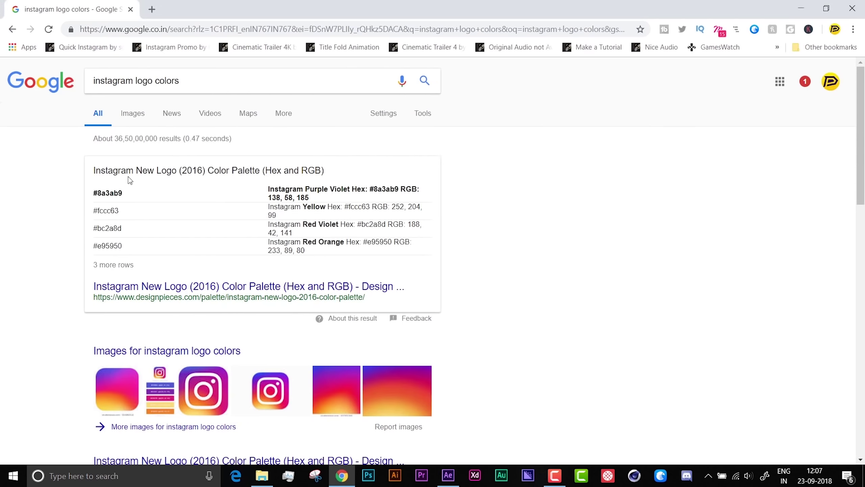
{"action": "left_click_drag", "start_coordinate": [398, 187], "coordinate": [375, 190]}
{"action": "key", "text": "ctrl+c"}
{"action": "key", "text": "alt+Tab"}
{"action": "left_click", "coordinate": [106, 91]}
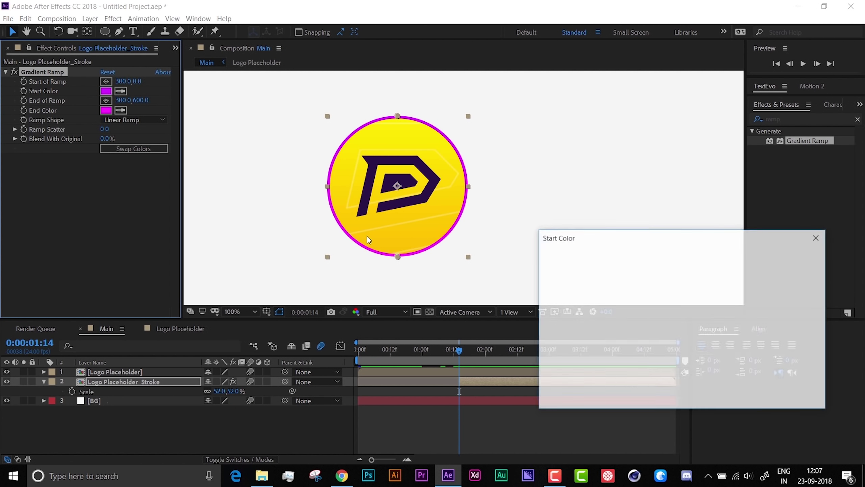
{"action": "key", "text": "ctrl+v"}
{"action": "key", "text": "Return"}
- Copy the red orange hex #e95950 from the palette in Chrome and use it as the Gradient Ramp's end color
{"action": "key", "text": "alt+Tab"}
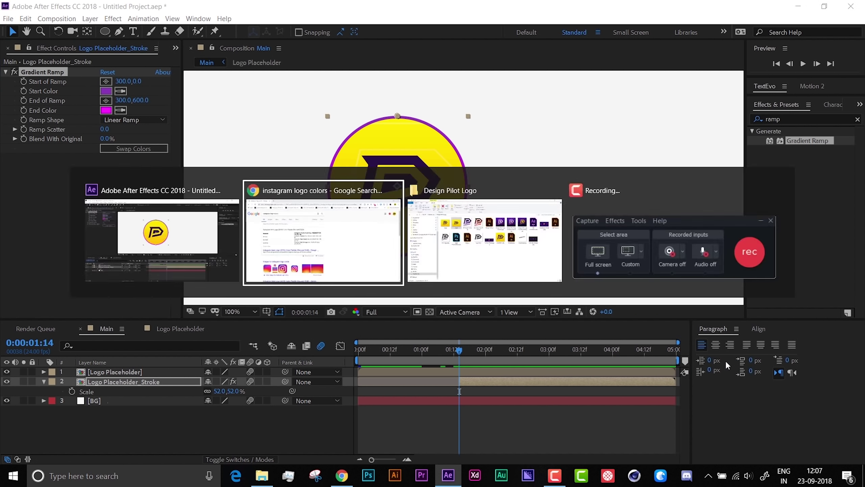
{"action": "left_click_drag", "start_coordinate": [394, 242], "coordinate": [370, 246]}
{"action": "key", "text": "alt+Tab"}
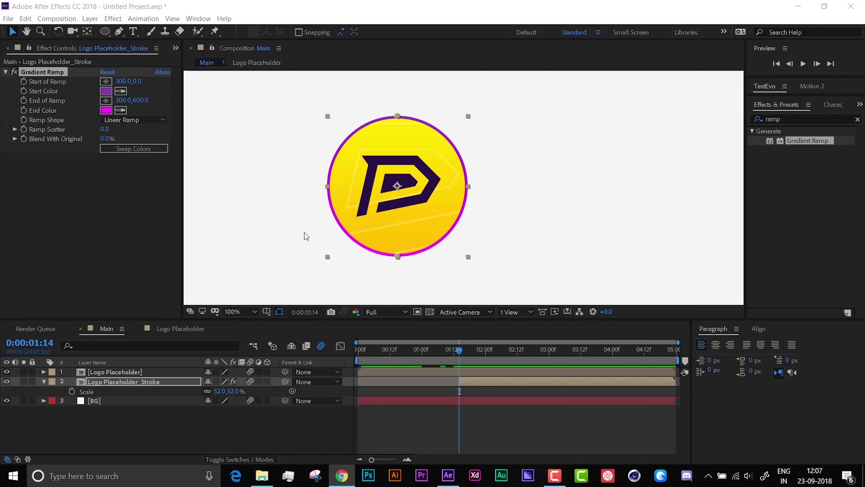
{"action": "left_click", "coordinate": [111, 121]}
{"action": "left_click", "coordinate": [107, 111]}
{"action": "key", "text": "ctrl+v"}
{"action": "key", "text": "Return"}
- Tilt the gradient diagonally by moving its start to about 384.6, -25.0 and its end to about 0.0, 630.8
{"action": "left_click_drag", "start_coordinate": [397, 116], "coordinate": [417, 110]}
{"action": "left_click_drag", "start_coordinate": [398, 256], "coordinate": [327, 264]}
{"action": "left_click", "coordinate": [304, 431]}
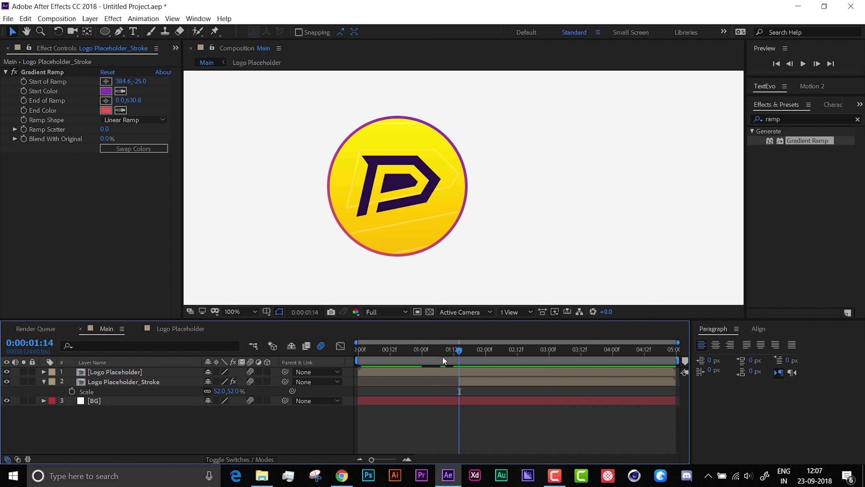
- Find the Radial Wipe effect, apply it to Logo Placeholder_Stroke, and try a transition completion of 79%
{"action": "left_click", "coordinate": [778, 119]}
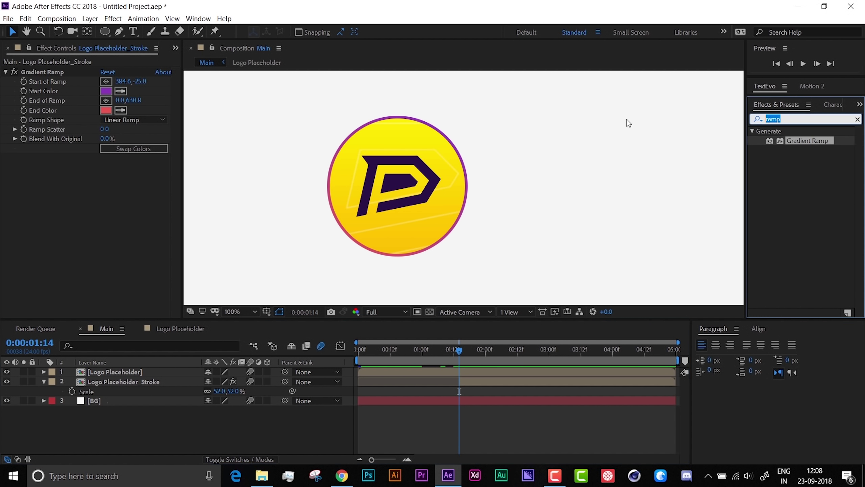
{"action": "type", "text": "radial"}
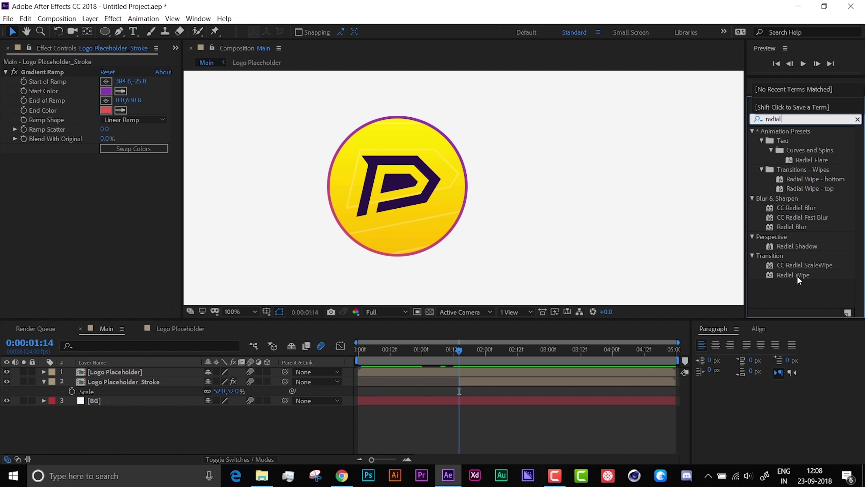
{"action": "left_click_drag", "start_coordinate": [794, 274], "coordinate": [145, 387]}
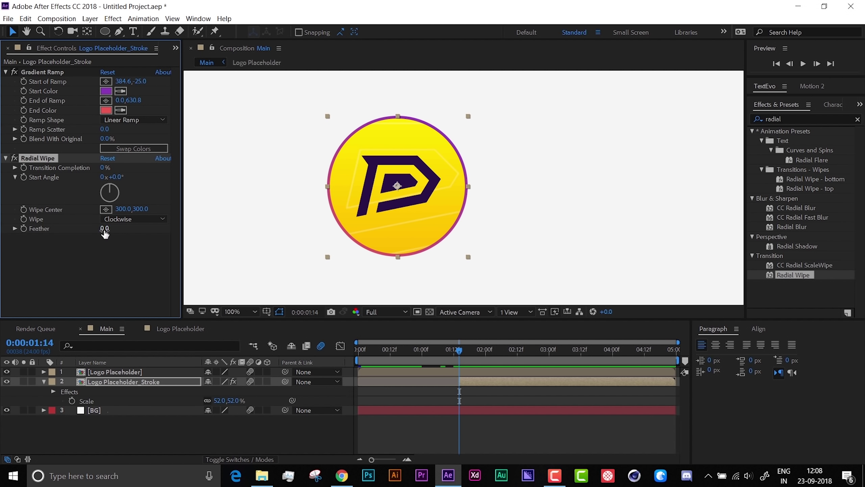
{"action": "mouse_move", "coordinate": [103, 168]}
{"action": "left_mouse_down"}
{"action": "mouse_move", "coordinate": [160, 167]}
{"action": "mouse_move", "coordinate": [102, 165]}
{"action": "mouse_move", "coordinate": [153, 166]}
{"action": "left_mouse_up"}
- Extend Logo Placeholder_Stroke back to the composition start and set its Radial Wipe to Counterclockwise at 0:00:01:12
{"action": "left_click_drag", "start_coordinate": [460, 381], "coordinate": [357, 392]}
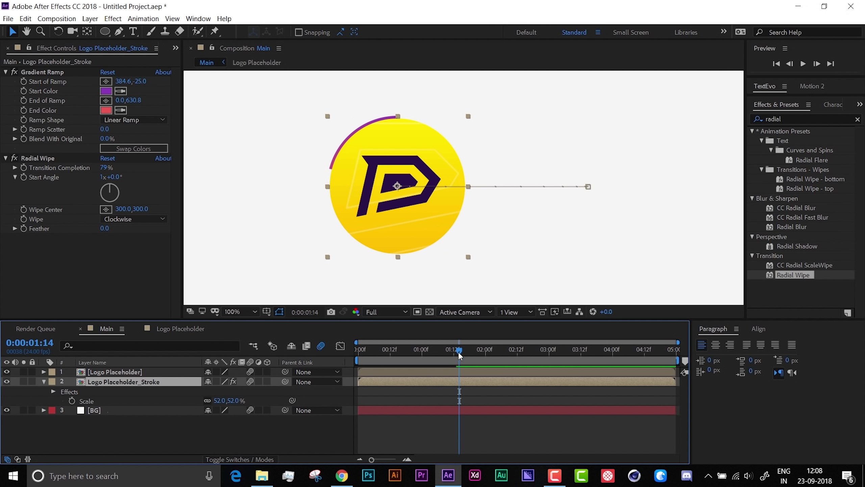
{"action": "key", "text": "Page_Up"}
{"action": "key", "text": "Page_Up"}
{"action": "key", "text": "Page_Up"}
{"action": "key", "text": "Page_Down"}
{"action": "left_click", "coordinate": [129, 219]}
{"action": "left_click", "coordinate": [131, 241]}
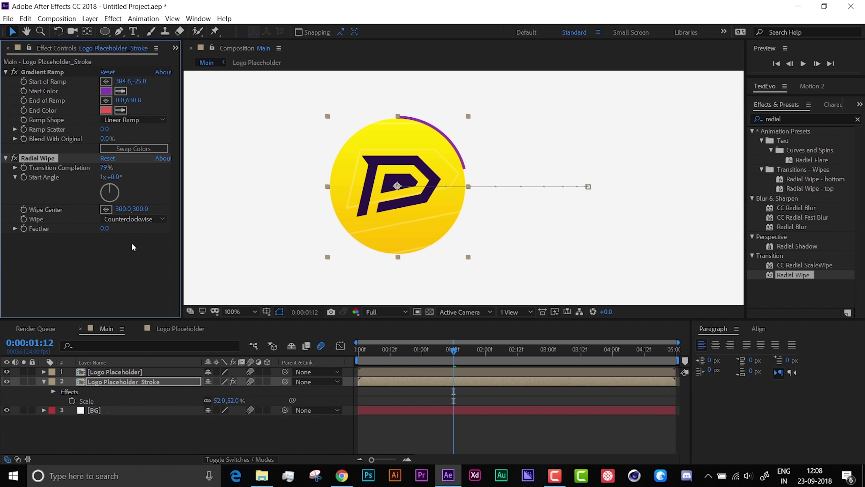
- Reset the wipe's start angle to 0° and keyframe Transition Completion at 100% at 0:00:01:12
{"action": "left_click", "coordinate": [102, 179]}
{"action": "type", "text": "0"}
{"action": "key", "text": "Return"}
{"action": "left_click", "coordinate": [103, 167]}
{"action": "type", "text": "100"}
{"action": "key", "text": "Return"}
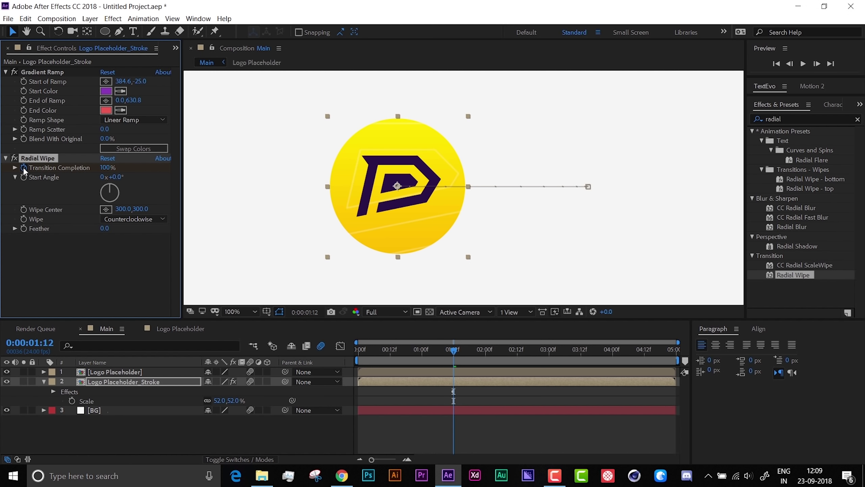
- Keyframe the Radial Wipe's Transition Completion at 0% at 0:00:02:00
{"action": "key", "text": "space"}
{"action": "key", "text": "space"}
{"action": "left_click", "coordinate": [105, 168]}
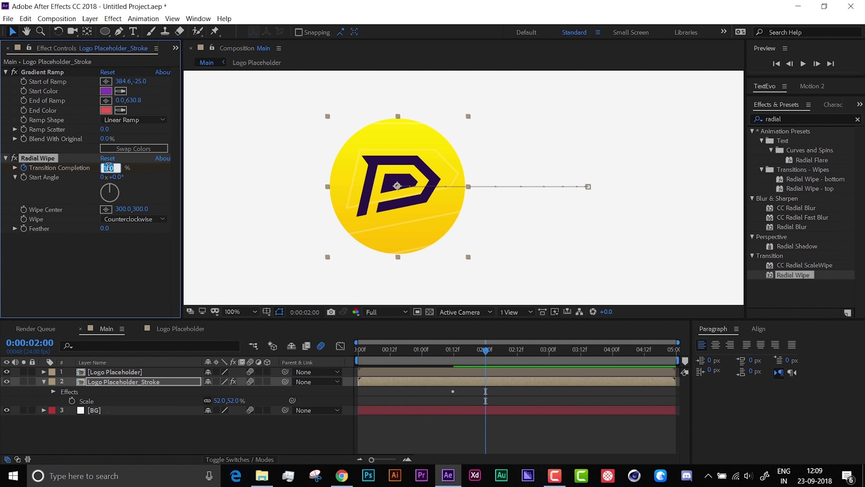
{"action": "type", "text": "0"}
{"action": "key", "text": "Return"}
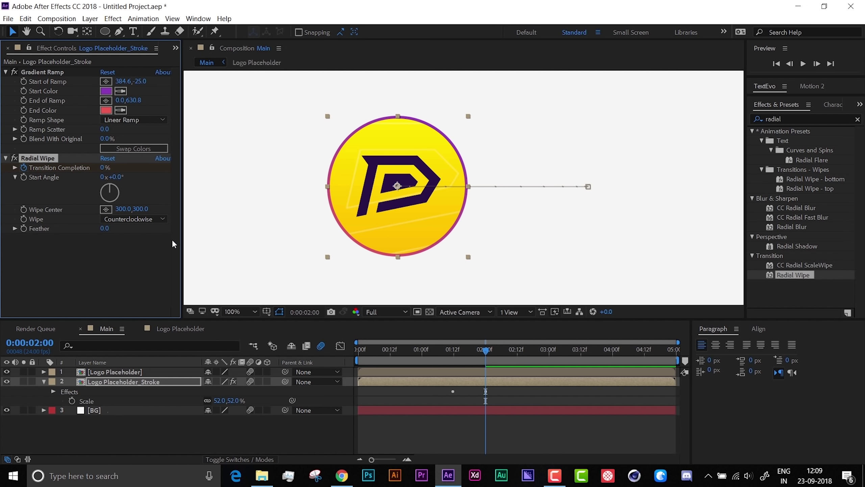
- Set the Radial Wipe's feather to 5 and check the partly drawn ring at 0:00:01:19
{"action": "left_click", "coordinate": [104, 229]}
{"action": "type", "text": "5"}
{"action": "key", "text": "Return"}
{"action": "left_click", "coordinate": [473, 348]}
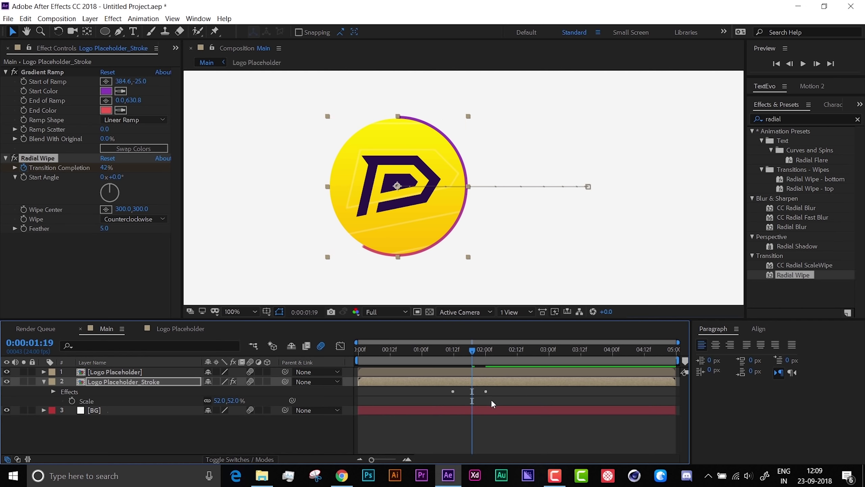
{"action": "left_click", "coordinate": [480, 422]}
{"action": "left_click", "coordinate": [271, 380]}
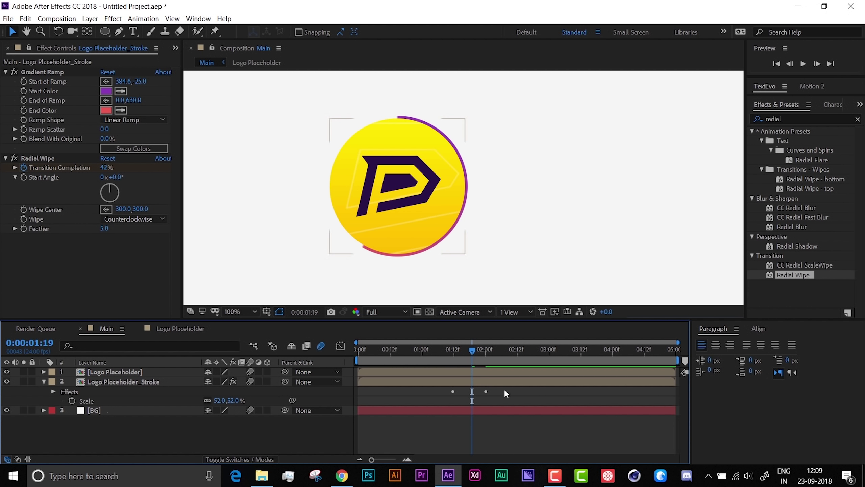
- Reveal Logo Placeholder_Stroke's keyframes and apply Easy Ease to both Transition Completion keyframes
{"action": "left_click", "coordinate": [126, 382]}
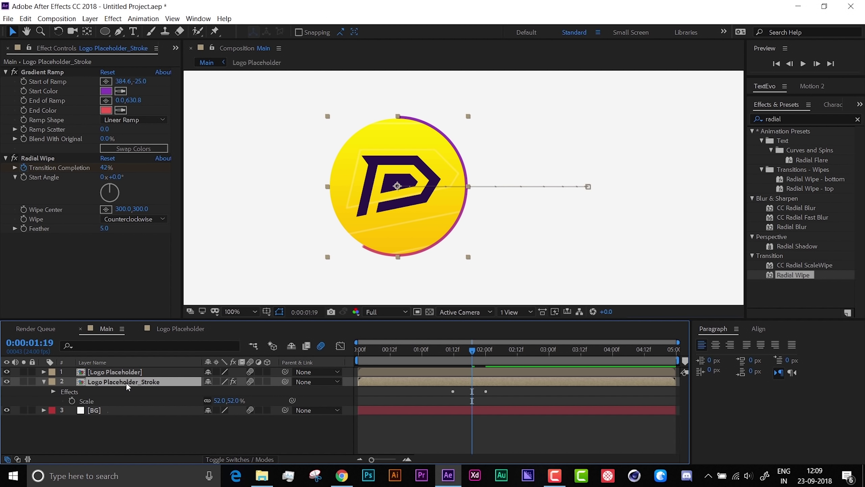
{"action": "key", "text": "u"}
{"action": "left_click_drag", "start_coordinate": [500, 406], "coordinate": [421, 390]}
{"action": "right_click", "coordinate": [456, 400]}
{"action": "mouse_move", "coordinate": [494, 397]}
{"action": "left_click", "coordinate": [607, 330]}
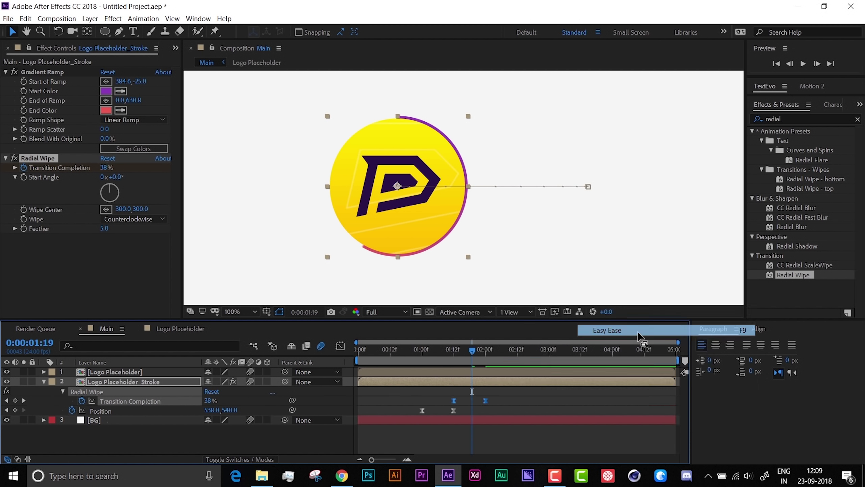
- Adjust the easing curve of the Transition Completion keyframes in the Graph Editor and preview the full frame
{"action": "left_click", "coordinate": [340, 346]}
{"action": "left_click_drag", "start_coordinate": [498, 392], "coordinate": [472, 372]}
{"action": "left_click", "coordinate": [340, 346]}
{"action": "left_click", "coordinate": [435, 351]}
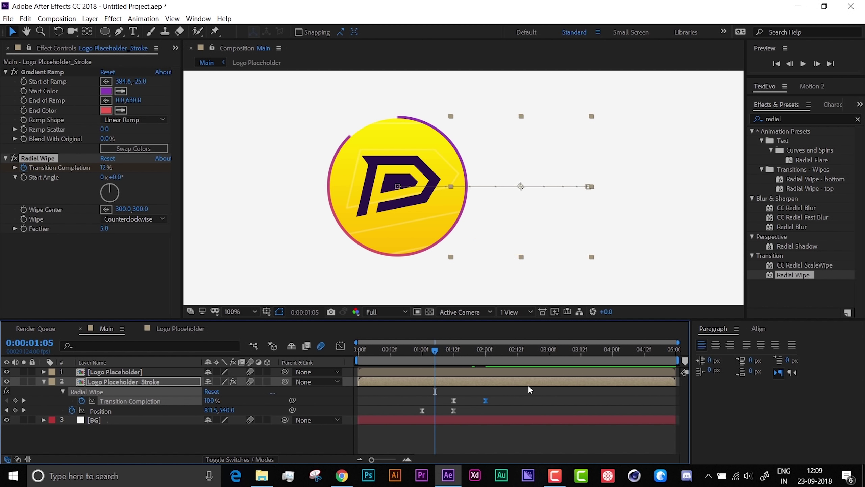
{"action": "key", "text": "shift+slash"}
{"action": "left_click", "coordinate": [387, 346]}
{"action": "left_click", "coordinate": [483, 432]}
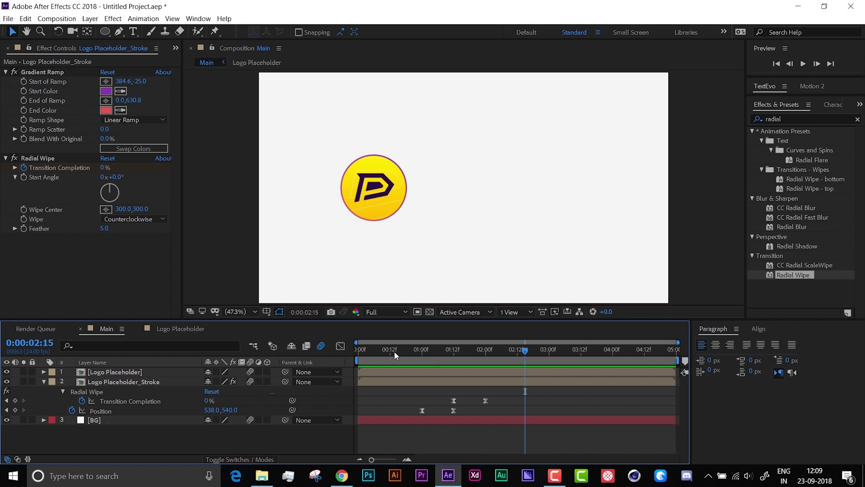
- Shift both Transition Completion keyframes earlier so the ring finishes drawing at 0:00:01:16, and preview the timing
{"action": "left_click", "coordinate": [394, 350]}
{"action": "left_click_drag", "start_coordinate": [448, 391], "coordinate": [472, 400]}
{"action": "left_click", "coordinate": [420, 356]}
{"action": "left_click", "coordinate": [480, 436]}
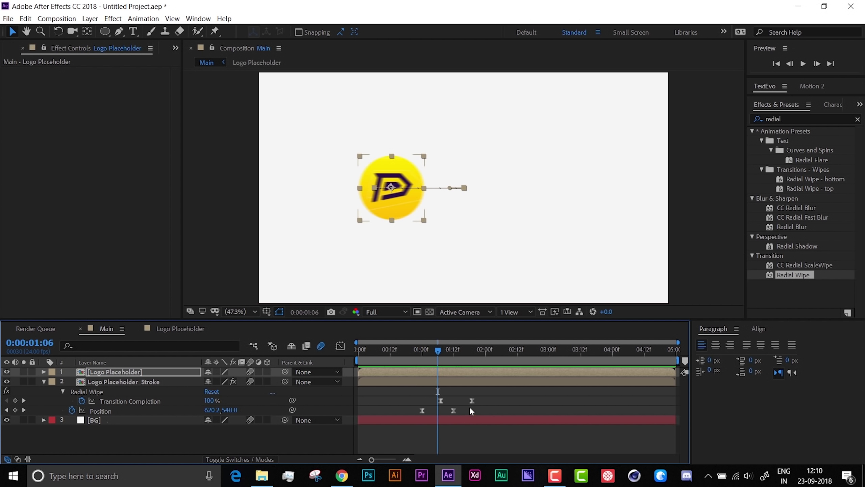
{"action": "left_click_drag", "start_coordinate": [483, 405], "coordinate": [433, 398]}
{"action": "left_click", "coordinate": [415, 351]}
{"action": "key", "text": "space"}
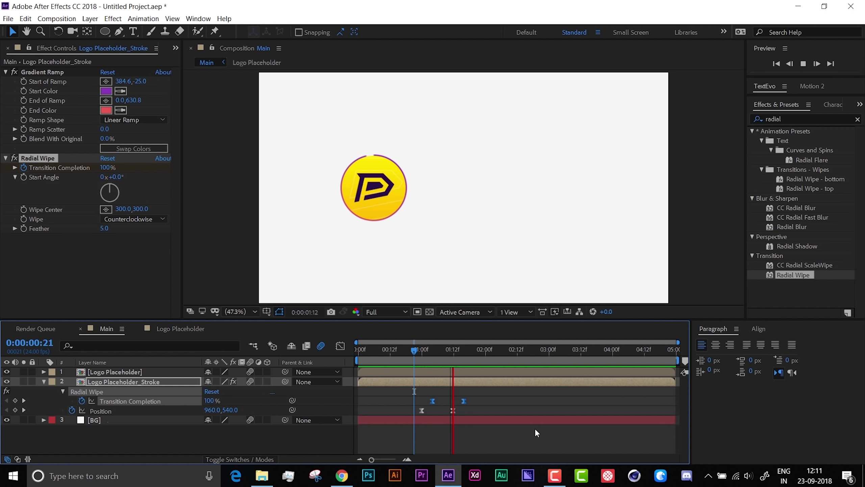
{"action": "key", "text": "space"}
{"action": "key", "text": "space"}
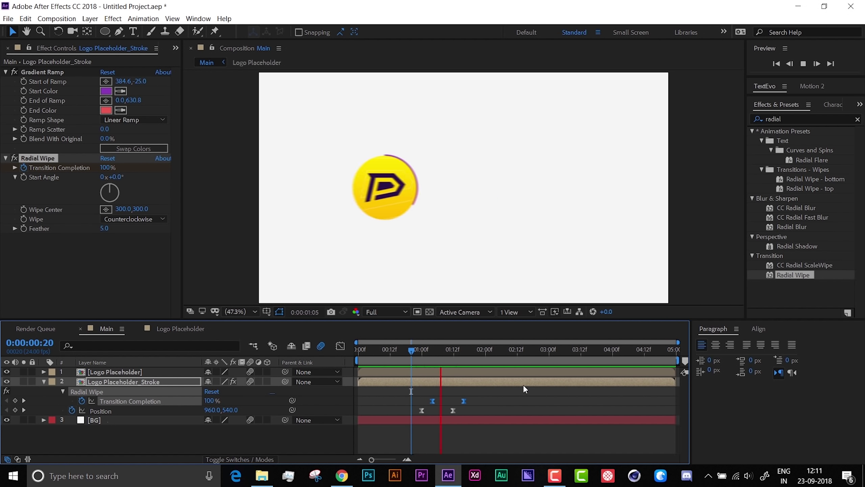
{"action": "key", "text": "space"}
{"action": "left_click_drag", "start_coordinate": [449, 346], "coordinate": [467, 348]}
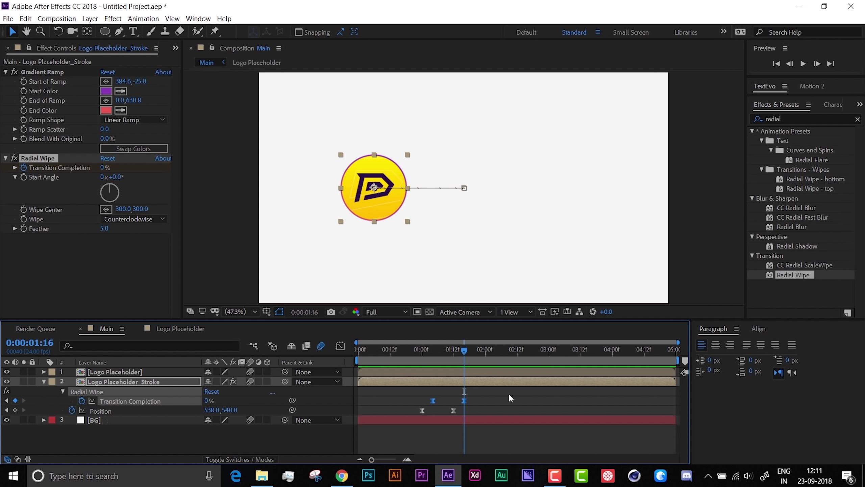
- Collapse the Logo Placeholder_Stroke layer and create a new text layer reading 52
{"action": "left_click", "coordinate": [44, 381]}
{"action": "right_click", "coordinate": [102, 420]}
{"action": "mouse_move", "coordinate": [148, 312]}
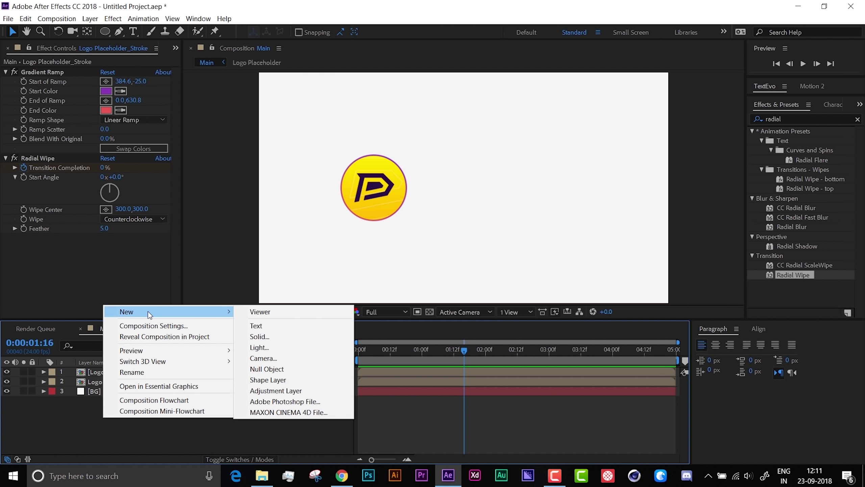
{"action": "left_click", "coordinate": [283, 327]}
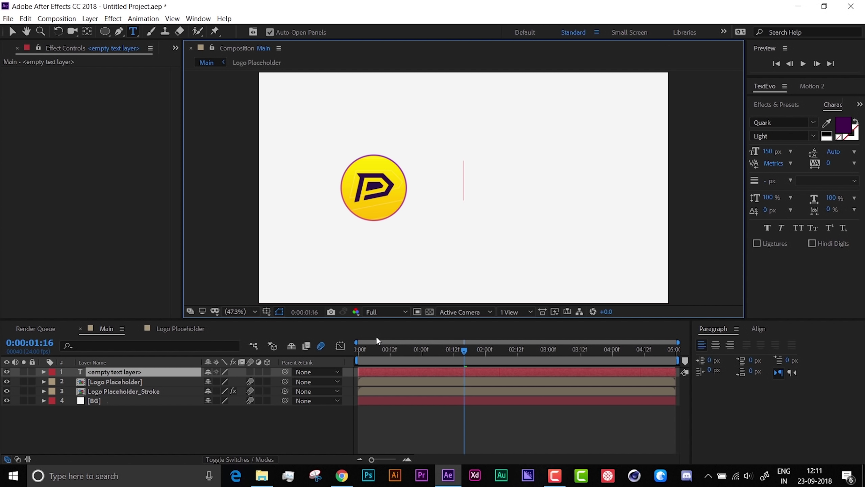
{"action": "type", "text": "52"}
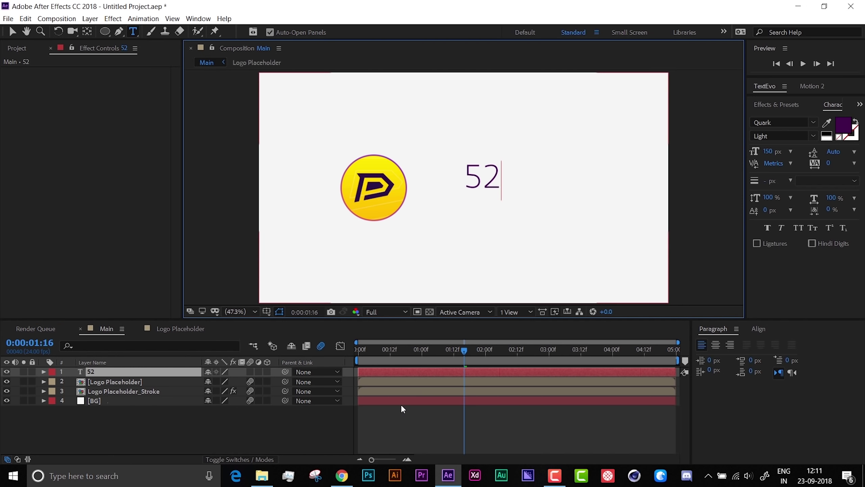
- Set the font of the 52 text layer to Google Sans Bold
{"action": "left_click", "coordinate": [96, 381]}
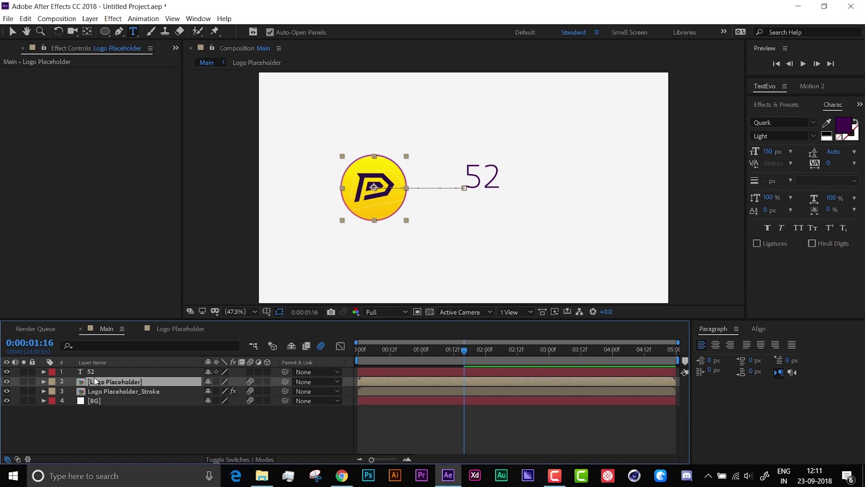
{"action": "left_click", "coordinate": [96, 373]}
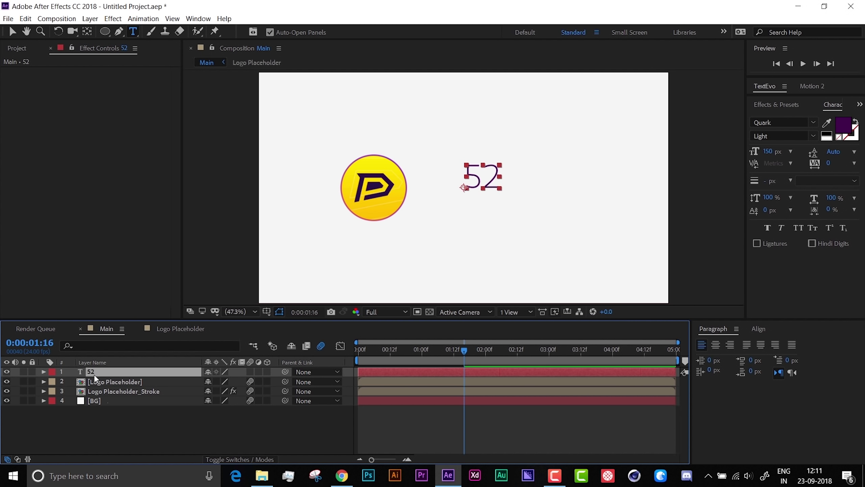
{"action": "left_click", "coordinate": [784, 122]}
{"action": "type", "text": "g"}
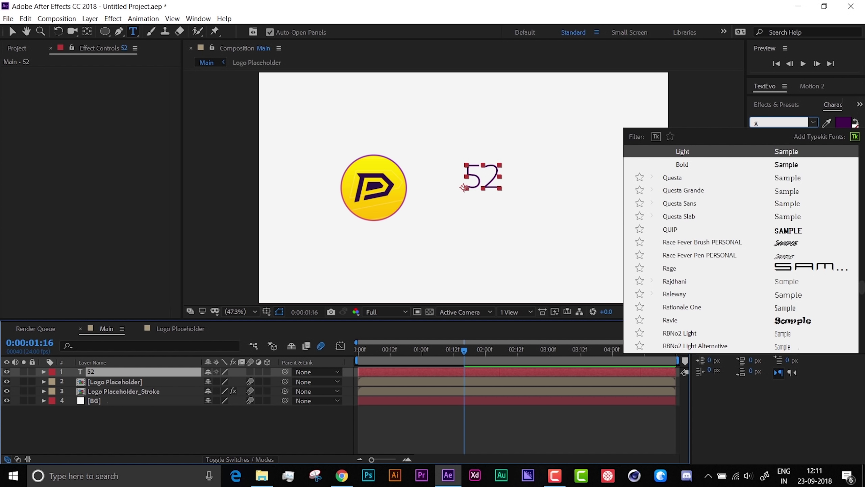
{"action": "type", "text": "o"}
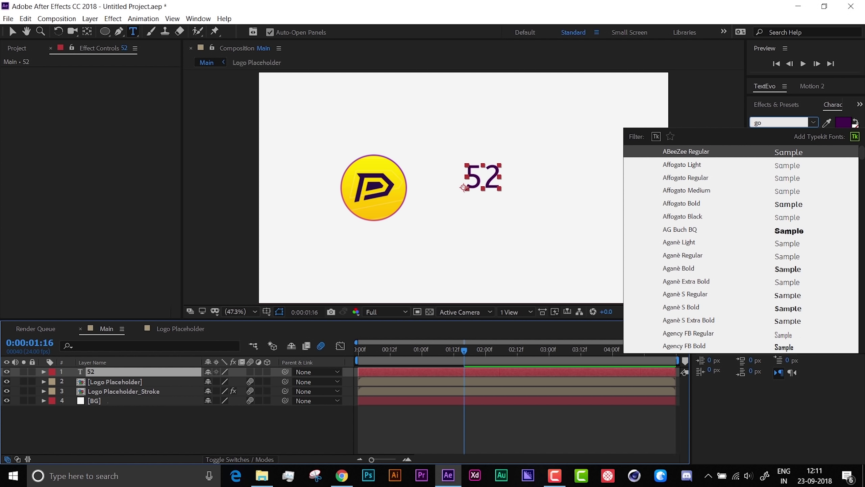
{"action": "type", "text": "ogl"}
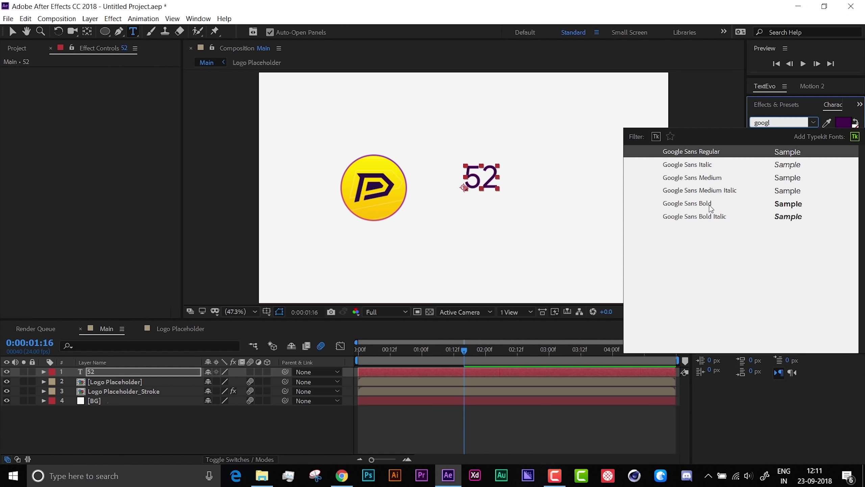
{"action": "left_click", "coordinate": [710, 206]}
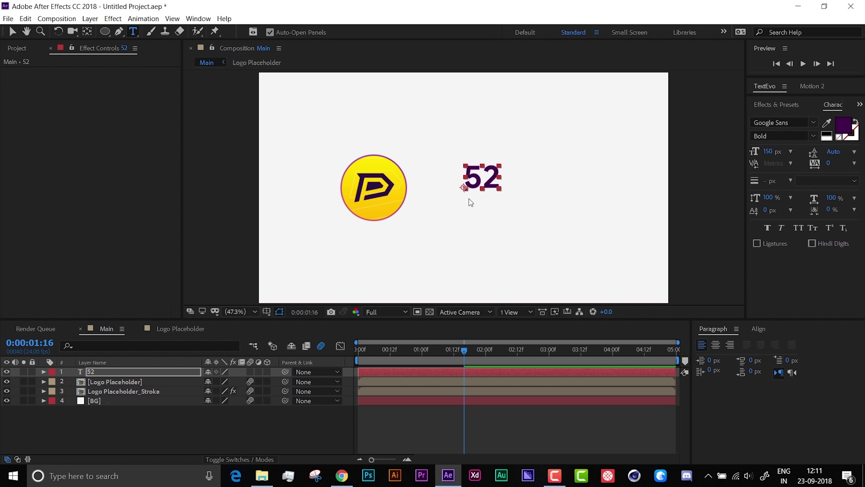
- Center the 52 layer's anchor point and set its font size to 70 px
{"action": "left_click", "coordinate": [85, 33]}
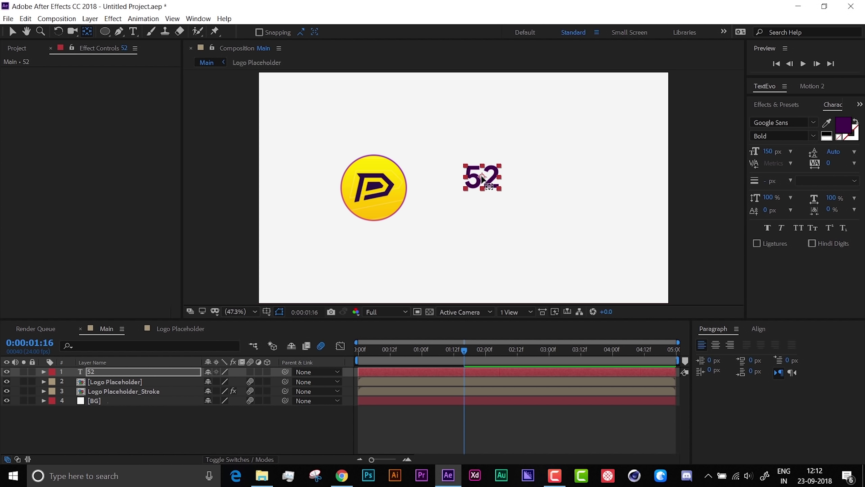
{"action": "left_click", "coordinate": [768, 152]}
{"action": "type", "text": "70"}
{"action": "key", "text": "Return"}
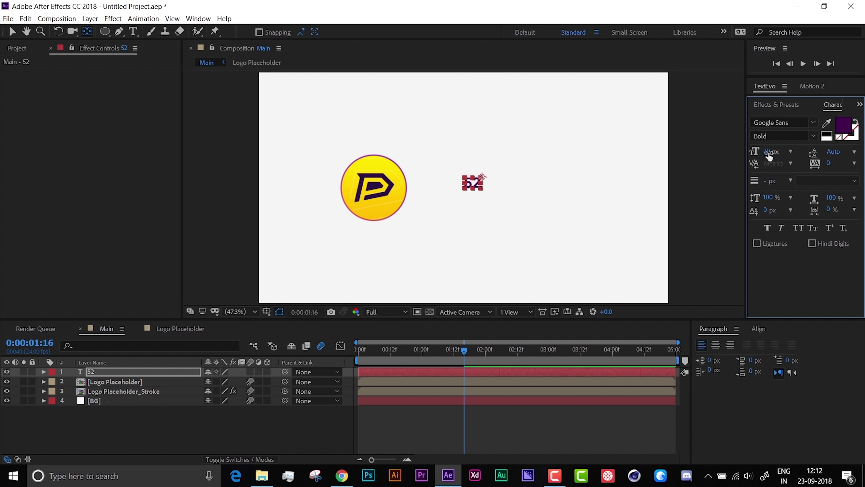
{"action": "left_click", "coordinate": [297, 430]}
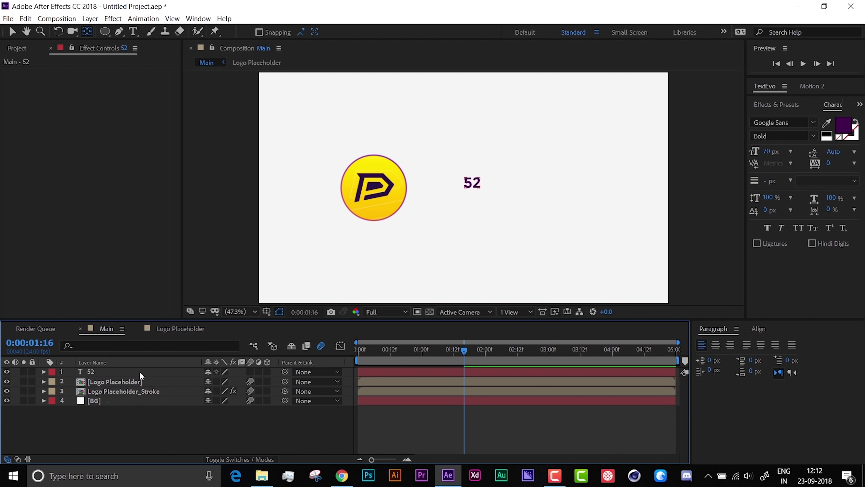
- Set the 52 text's fill color to a near-black grey with hue 0, saturation 0% and brightness 10%
{"action": "left_click", "coordinate": [135, 363]}
{"action": "left_click", "coordinate": [119, 370]}
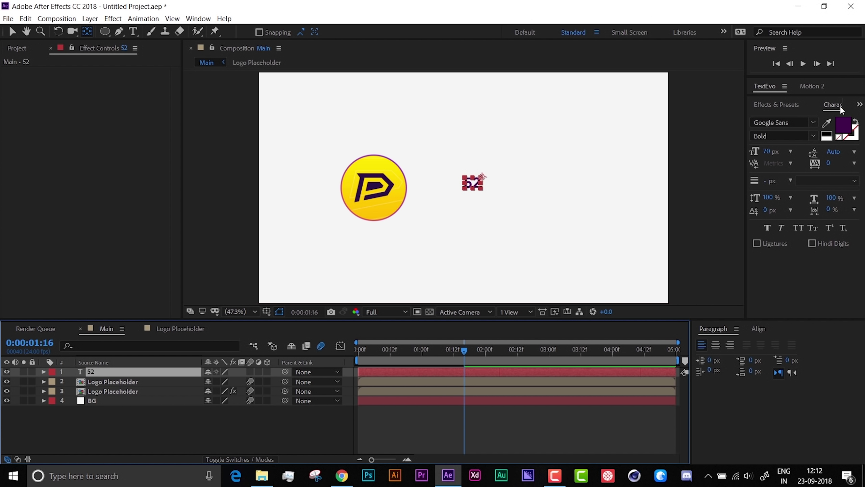
{"action": "left_click", "coordinate": [843, 125]}
{"action": "left_click_drag", "start_coordinate": [595, 387], "coordinate": [512, 374]}
{"action": "left_click", "coordinate": [744, 305]}
{"action": "type", "text": "0"}
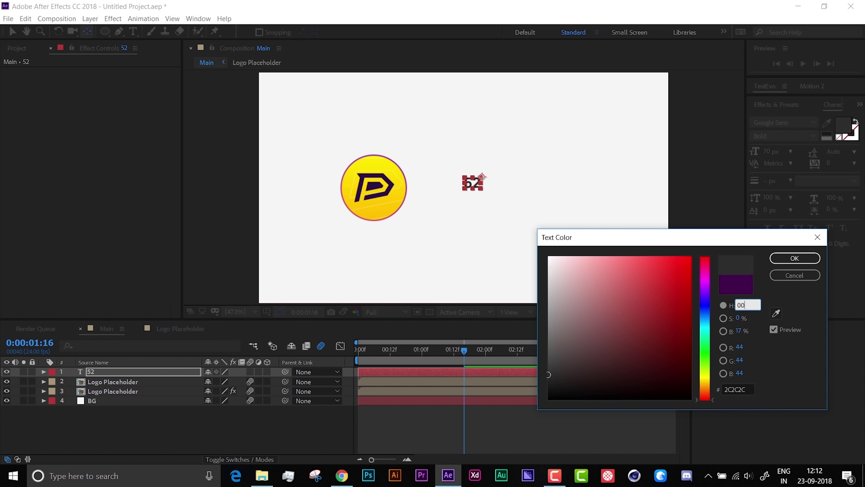
{"action": "type", "text": "0"}
{"action": "key", "text": "Tab"}
{"action": "key", "text": "Tab"}
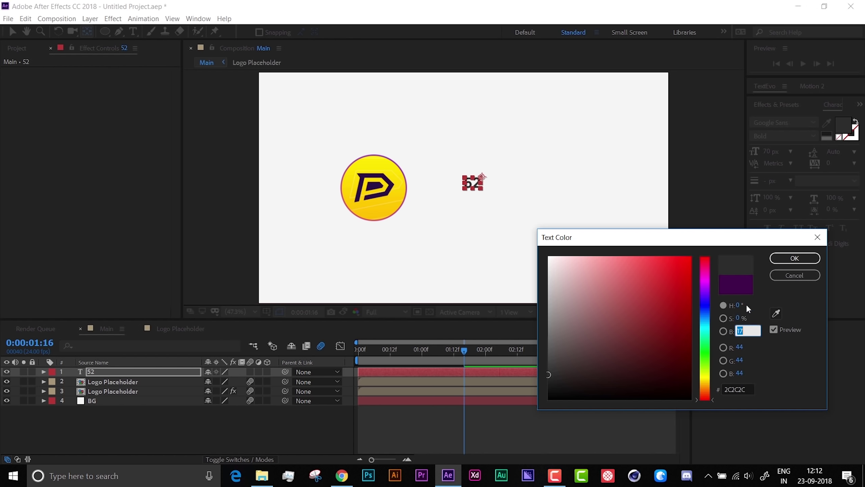
{"action": "type", "text": "10"}
{"action": "key", "text": "Return"}
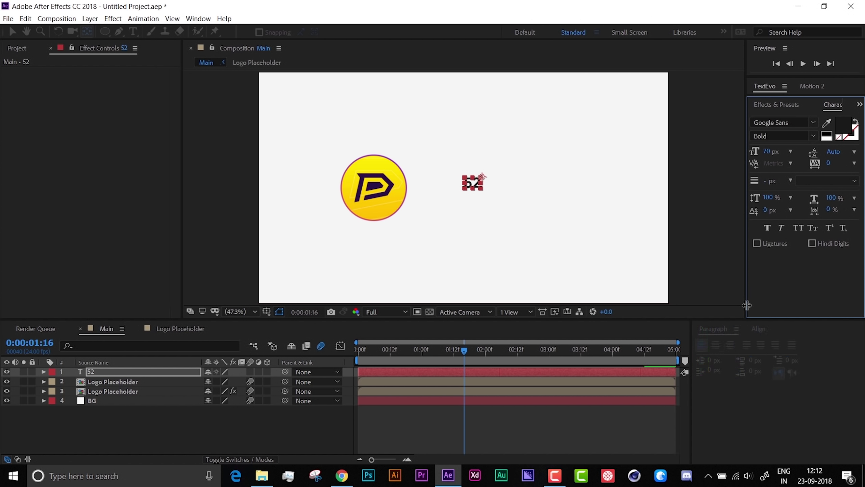
- Re-center the 52 layer's anchor point within the resized text
{"action": "left_click", "coordinate": [181, 440]}
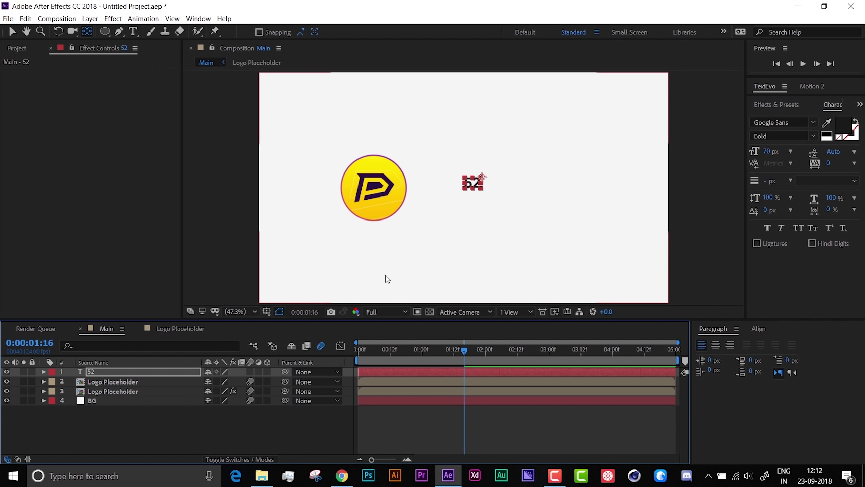
{"action": "key", "text": "v"}
{"action": "left_click", "coordinate": [90, 34]}
{"action": "key", "text": "ctrl+alt+Home"}
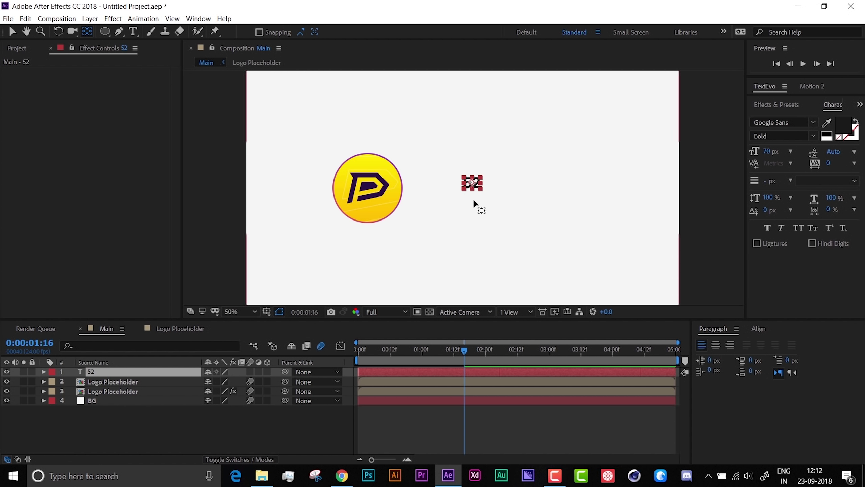
- Duplicate the 52 text layer, put the copy beneath it in the layer order, and move it directly below the original text
{"action": "scroll", "coordinate": [478, 205], "scroll_direction": "up", "scroll_amount": 3}
{"action": "left_click", "coordinate": [107, 372]}
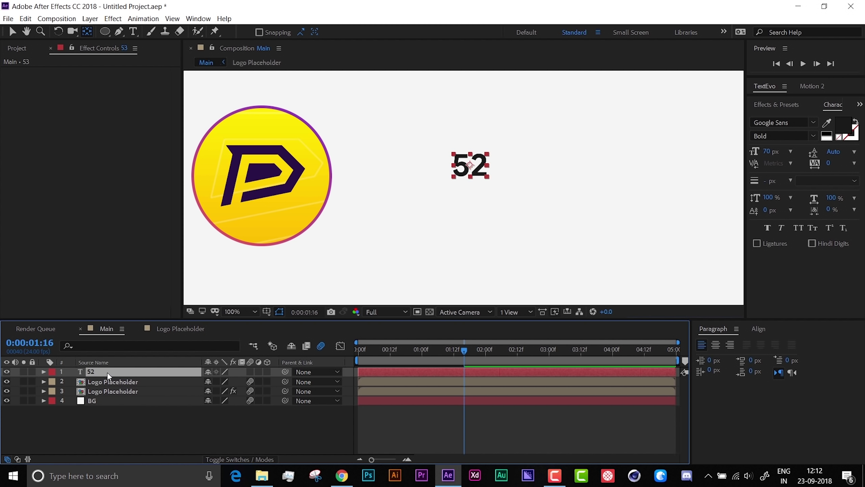
{"action": "key", "text": "ctrl+d"}
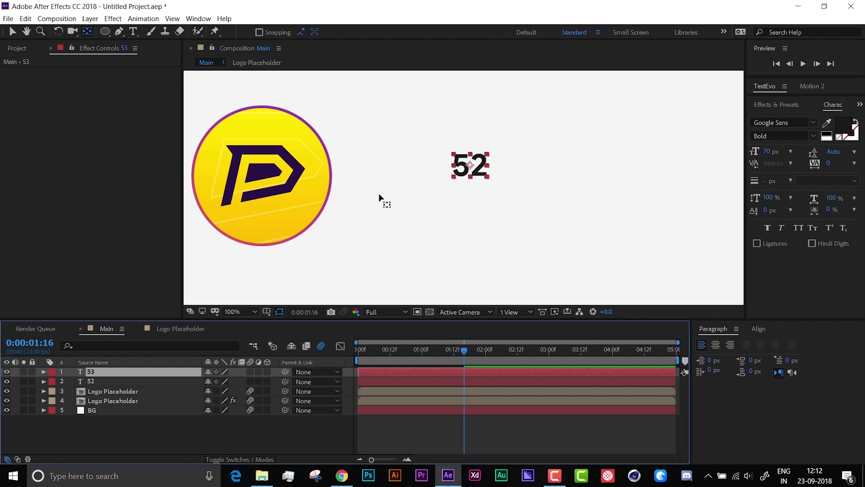
{"action": "key", "text": "v"}
{"action": "key", "text": "ctrl+bracketleft"}
{"action": "left_click_drag", "start_coordinate": [467, 166], "coordinate": [468, 193]}
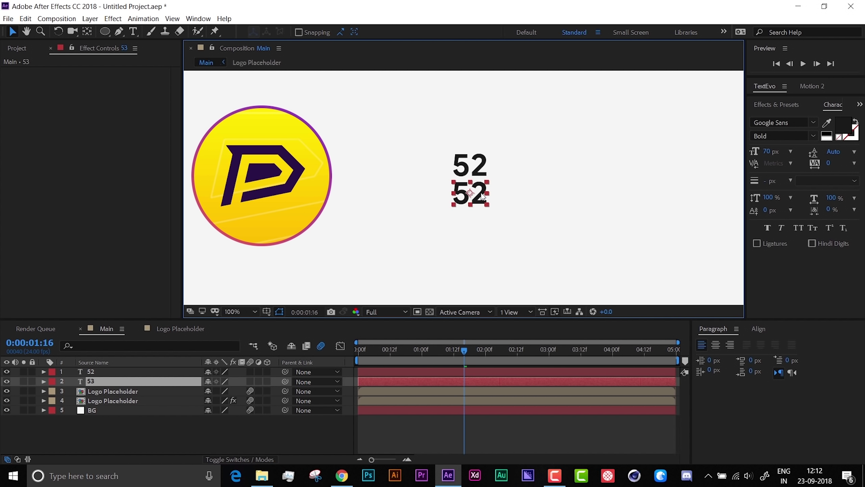
- Change the duplicated text layer's content to posts
{"action": "double_click", "coordinate": [96, 380]}
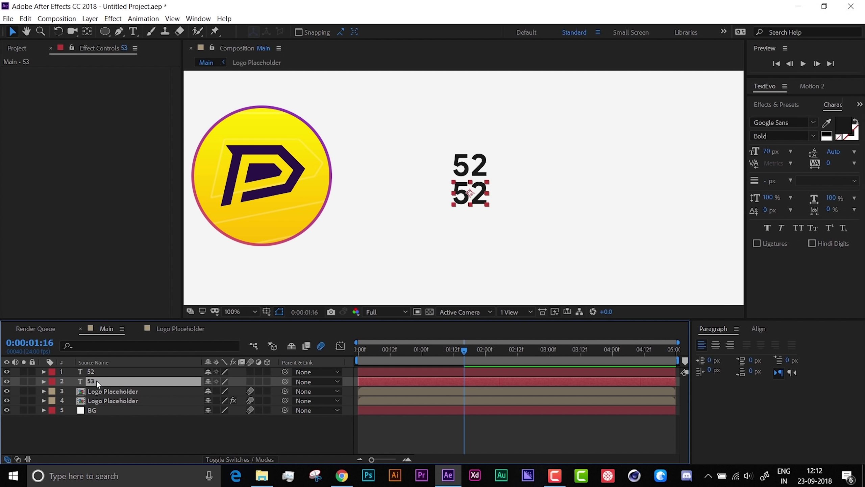
{"action": "type", "text": "Posts"}
{"action": "left_click", "coordinate": [98, 379]}
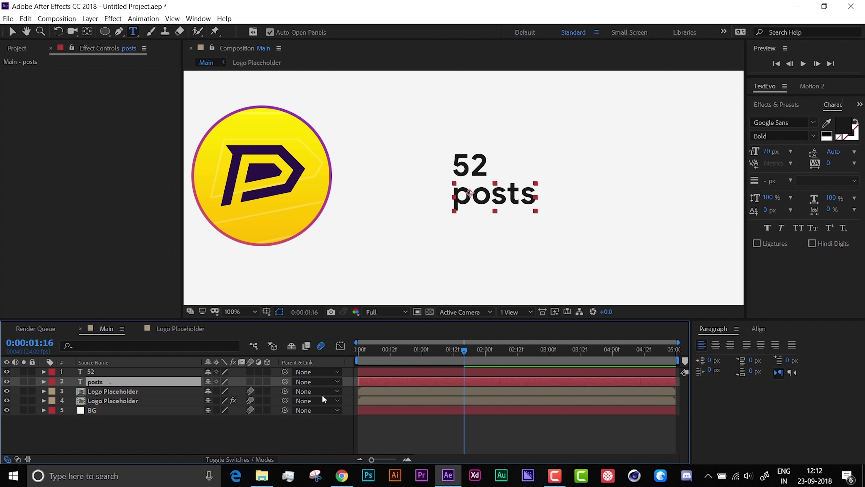
- Set the posts text to Google Sans Regular at 30 px
{"action": "left_click", "coordinate": [813, 124]}
{"action": "left_click", "coordinate": [806, 145]}
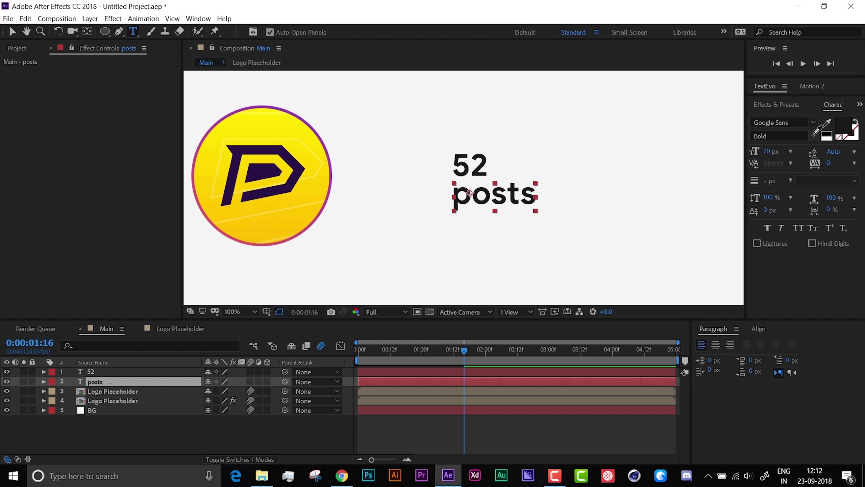
{"action": "left_click", "coordinate": [813, 135]}
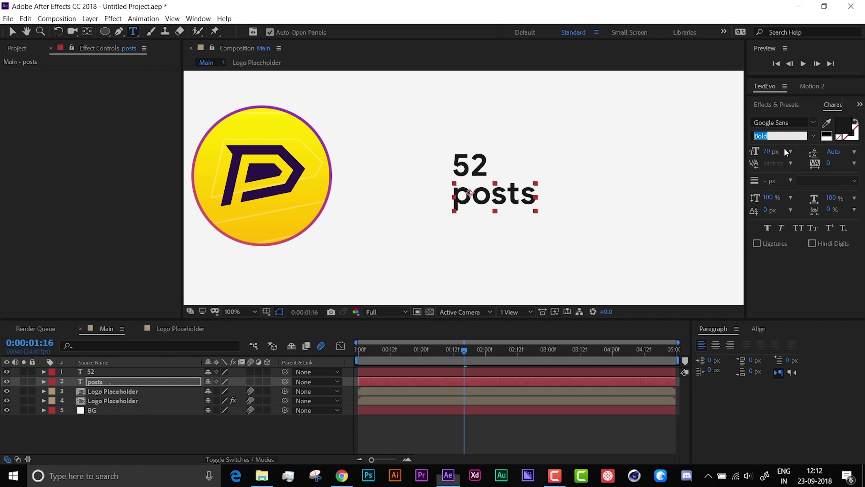
{"action": "left_click", "coordinate": [784, 147]}
{"action": "left_click", "coordinate": [769, 152]}
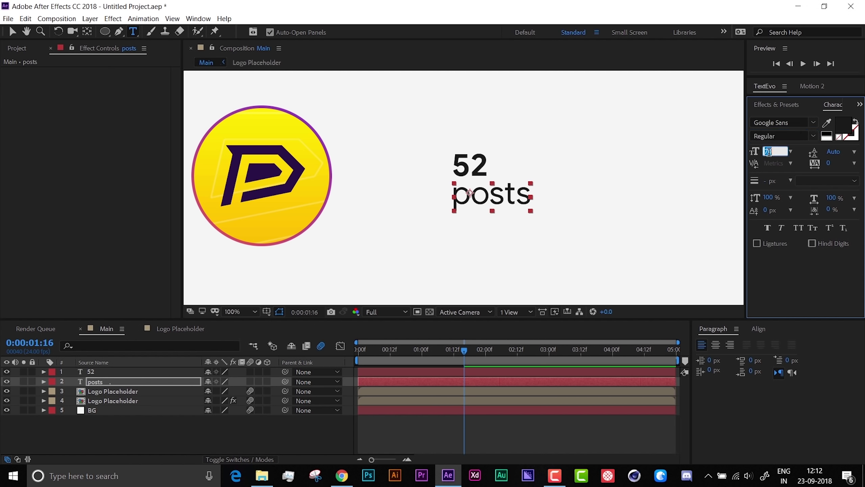
{"action": "type", "text": "30"}
{"action": "key", "text": "Return"}
- Center the posts layer's anchor point and move the word up close beneath the 52, lined up with it
{"action": "key", "text": "v"}
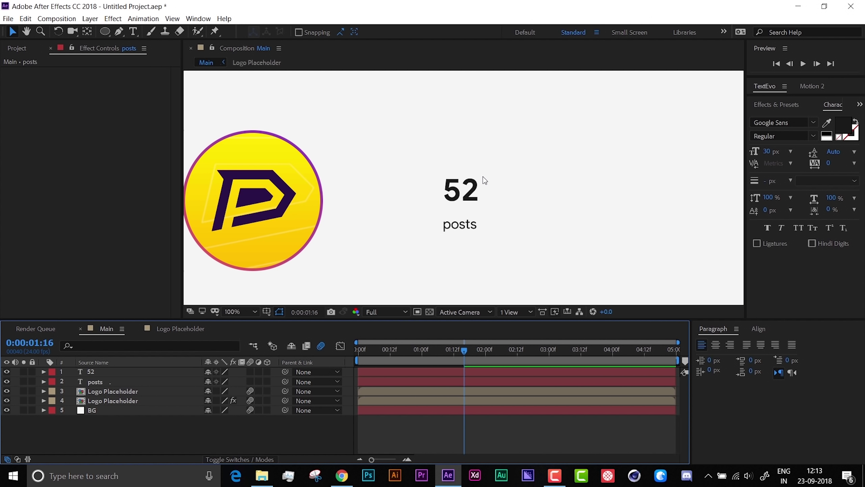
{"action": "scroll", "coordinate": [485, 180], "scroll_direction": "up", "scroll_amount": 1}
{"action": "left_click", "coordinate": [115, 381]}
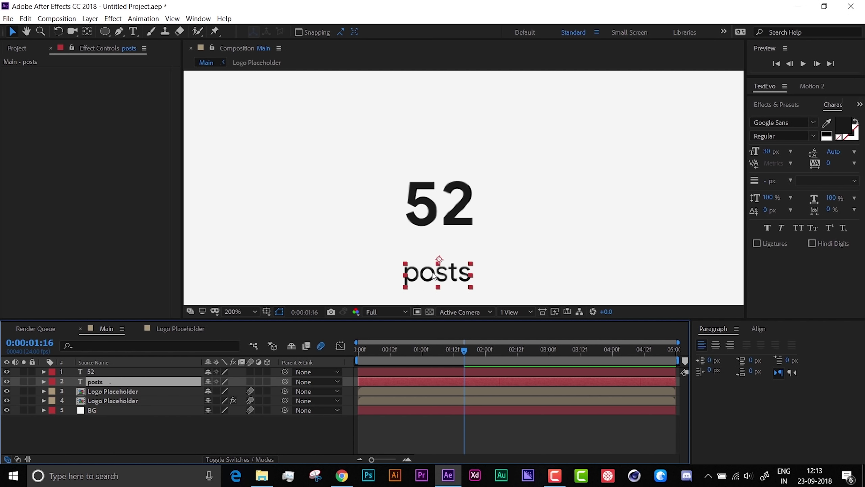
{"action": "left_click", "coordinate": [87, 32]}
{"action": "mouse_move", "coordinate": [439, 259]}
{"action": "left_mouse_down"}
{"action": "mouse_move", "coordinate": [439, 275]}
{"action": "mouse_move", "coordinate": [442, 260]}
{"action": "left_mouse_up"}
{"action": "key", "text": "v"}
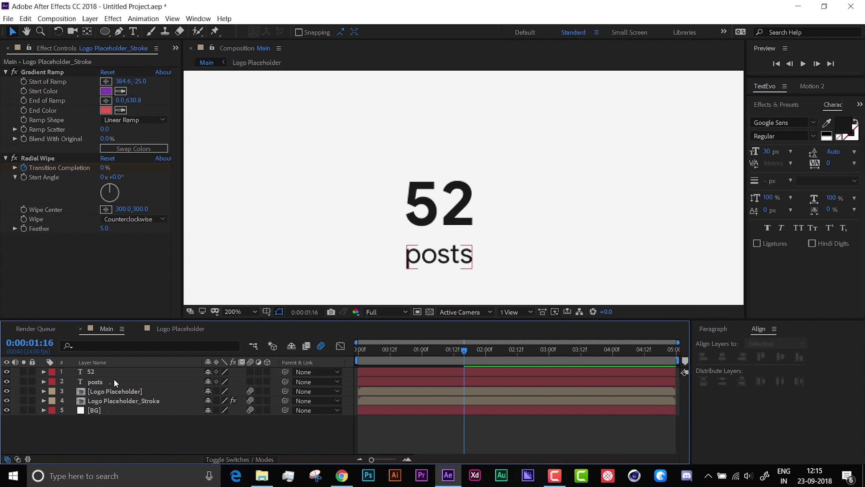
- Pre-compose the 52 and posts text layers into a composition named Posts
{"action": "left_click", "coordinate": [114, 378]}
{"action": "left_click", "coordinate": [116, 373], "text": "shift"}
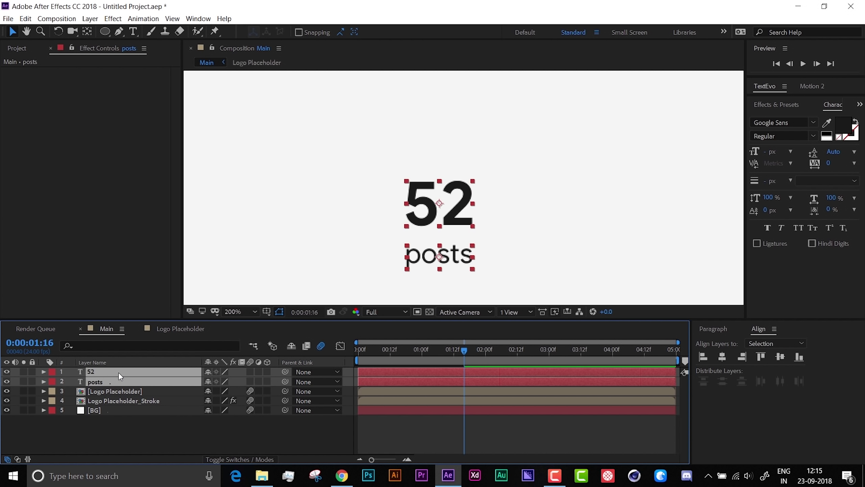
{"action": "key", "text": "ctrl+shift+c"}
{"action": "type", "text": "Posts"}
{"action": "key", "text": "Return"}
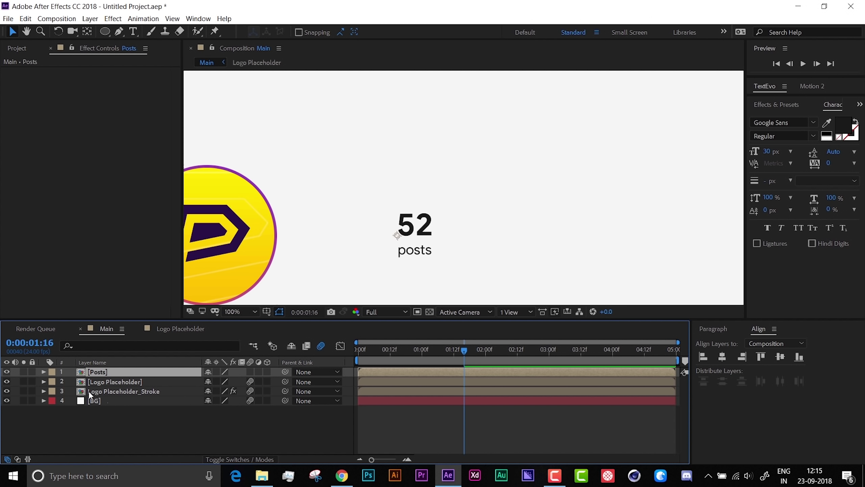
- Open the Posts composition and display it on the transparency grid, framed closely on the text
{"action": "double_click", "coordinate": [111, 371]}
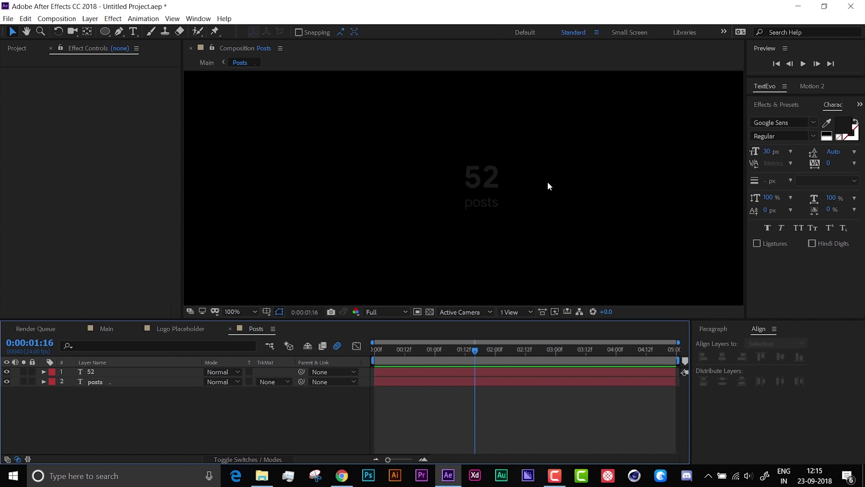
{"action": "left_click", "coordinate": [430, 312]}
{"action": "scroll", "coordinate": [485, 188], "scroll_direction": "up", "scroll_amount": 4}
{"action": "scroll", "coordinate": [500, 186], "scroll_direction": "down", "scroll_amount": 2}
- Center-align the paragraphs of both the 52 and posts text layers
{"action": "left_click", "coordinate": [103, 372]}
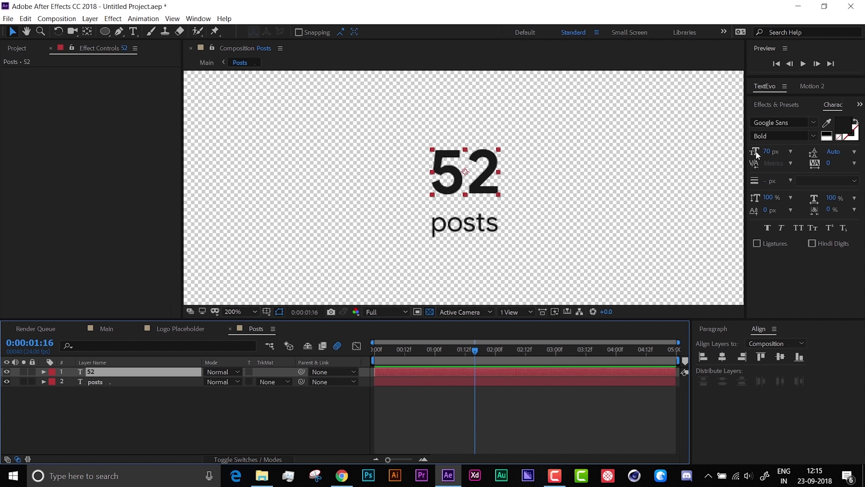
{"action": "left_click", "coordinate": [723, 330]}
{"action": "left_click", "coordinate": [717, 345]}
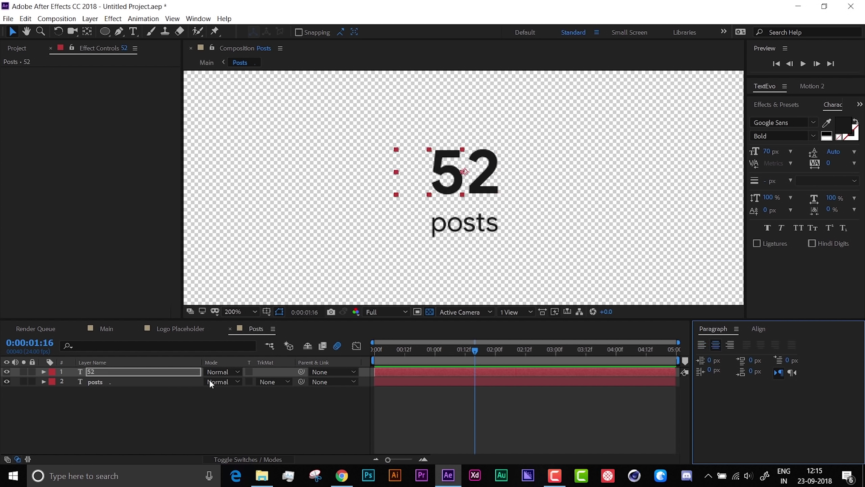
{"action": "left_click", "coordinate": [110, 382]}
{"action": "left_click", "coordinate": [721, 345]}
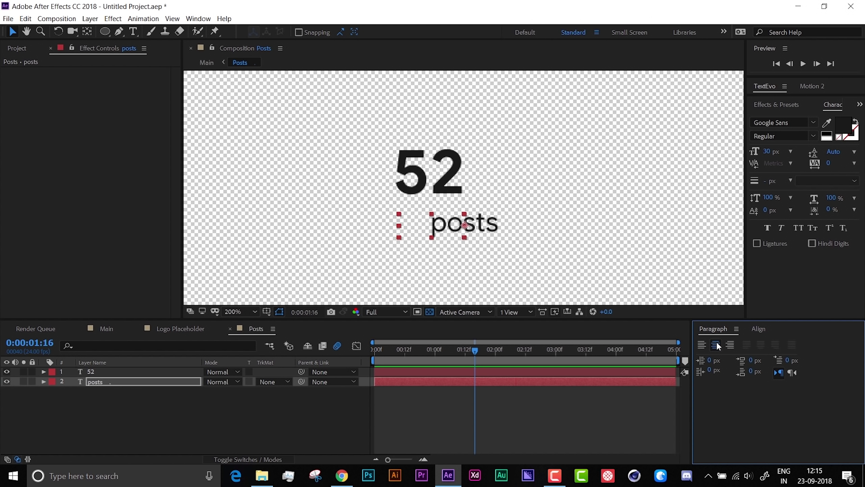
- Re-center the anchor points of the posts and 52 layers within their text
{"action": "left_click", "coordinate": [129, 385]}
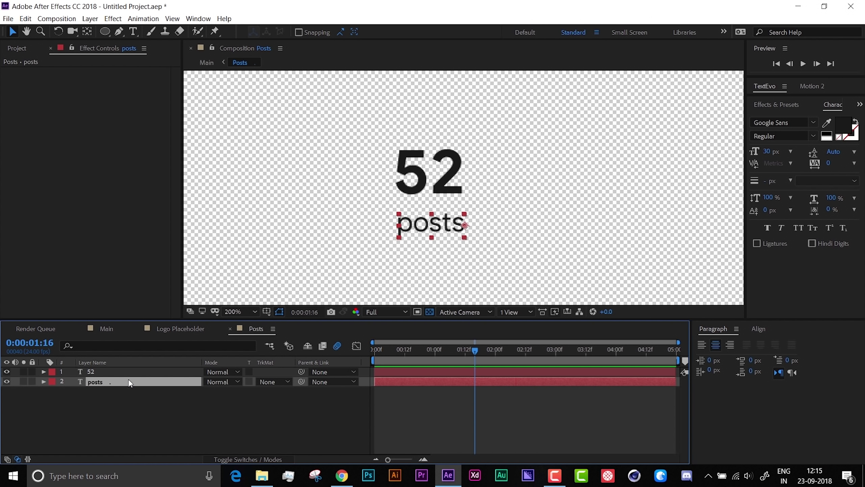
{"action": "double_click", "coordinate": [88, 32], "text": "ctrl"}
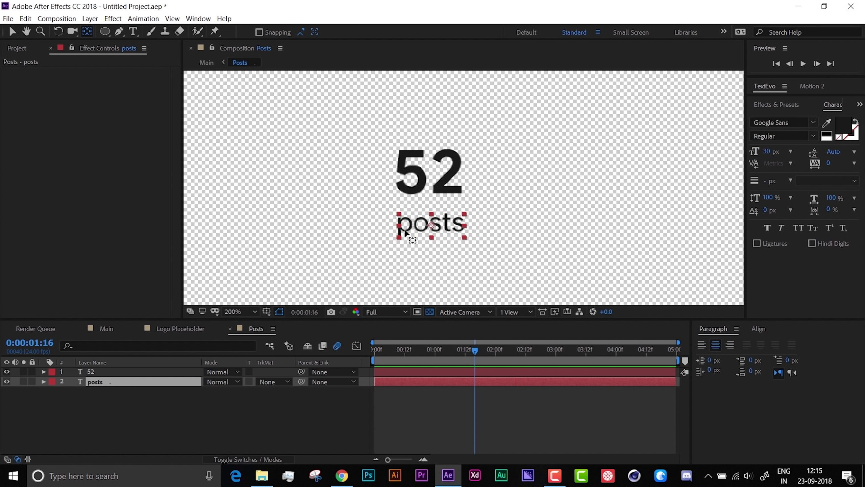
{"action": "left_click", "coordinate": [124, 371]}
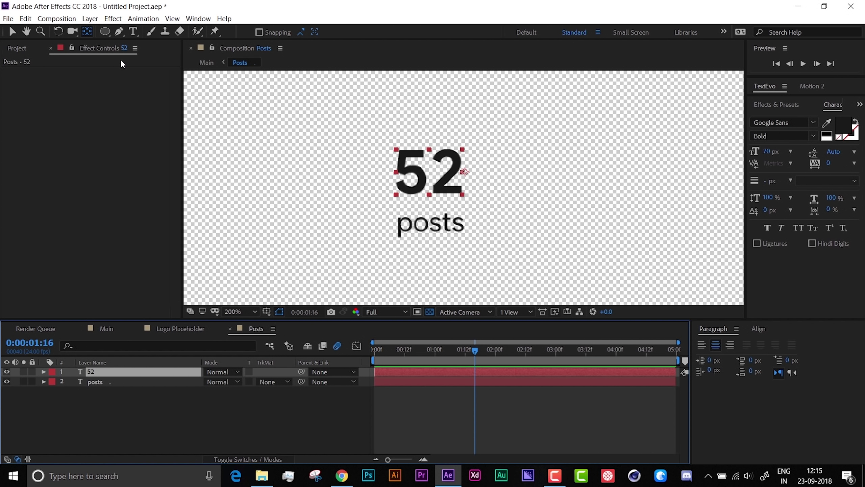
{"action": "double_click", "coordinate": [87, 32], "text": "ctrl"}
- Center the posts layer horizontally in the composition and return to the Main composition
{"action": "left_click", "coordinate": [763, 330]}
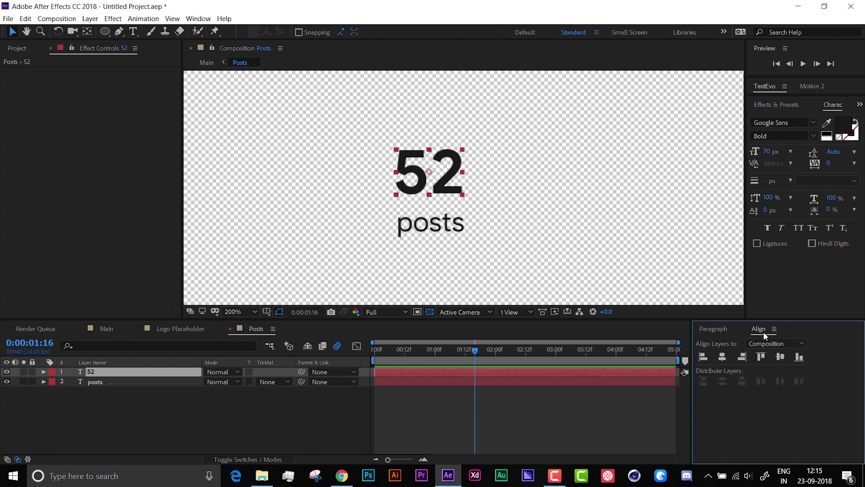
{"action": "left_click", "coordinate": [141, 382]}
{"action": "left_click", "coordinate": [722, 357]}
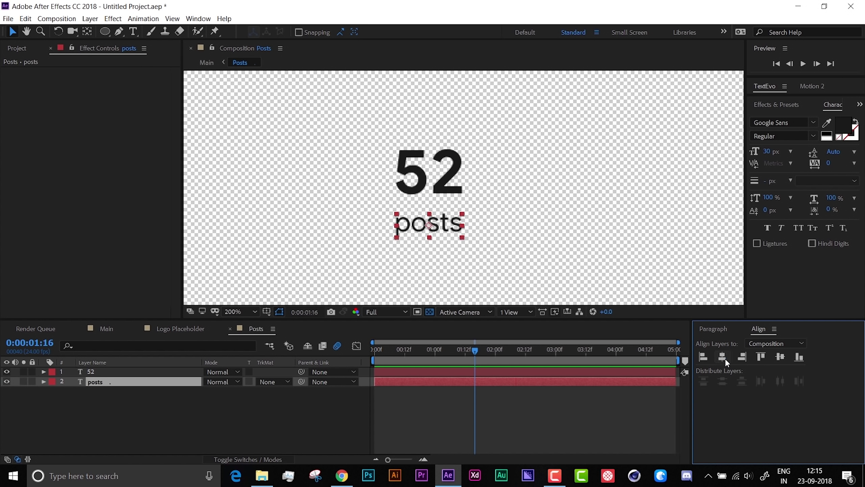
{"action": "left_click", "coordinate": [113, 330]}
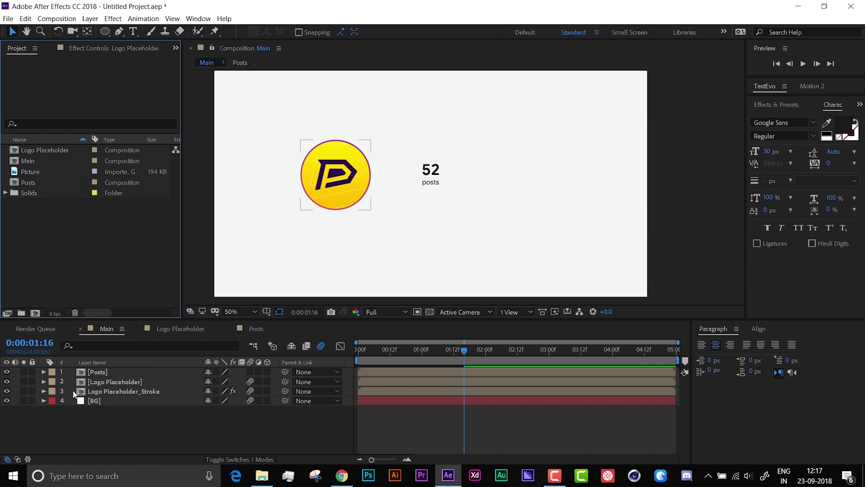
- Open the Posts composition and add Position keyframes to the 52 and posts layers at its first frame
{"action": "double_click", "coordinate": [102, 372]}
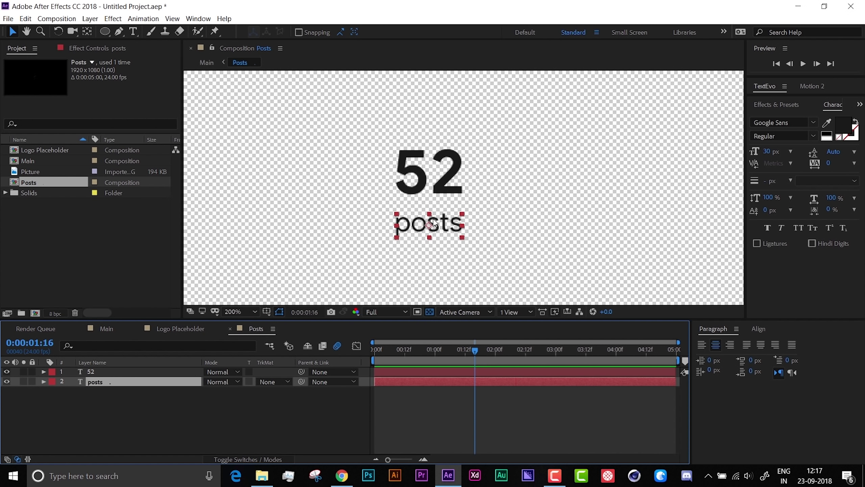
{"action": "key", "text": "Home"}
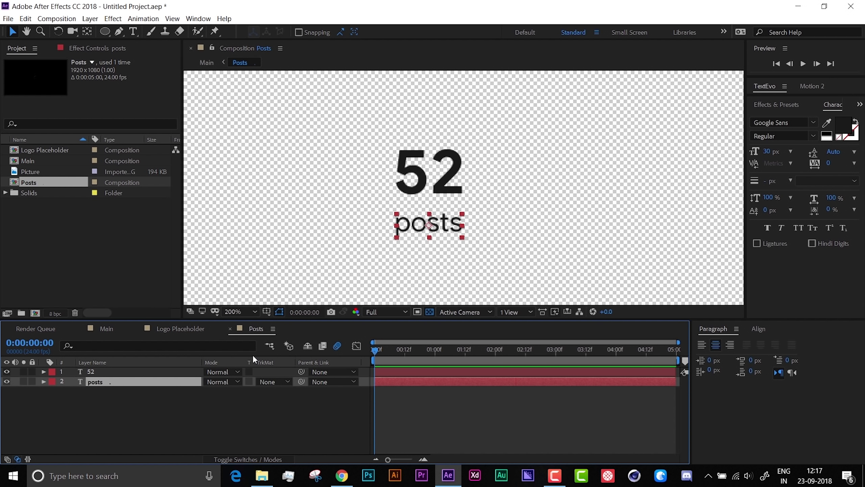
{"action": "left_click", "coordinate": [102, 373], "text": "shift"}
{"action": "key", "text": "p"}
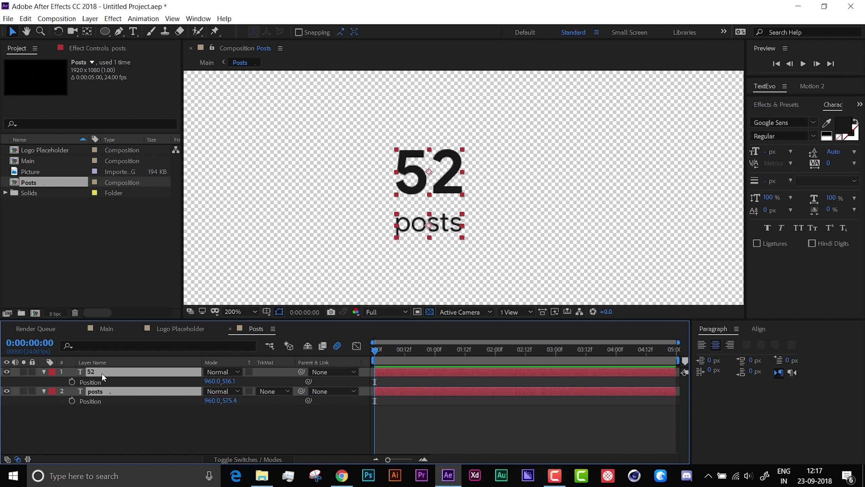
{"action": "left_click", "coordinate": [72, 380]}
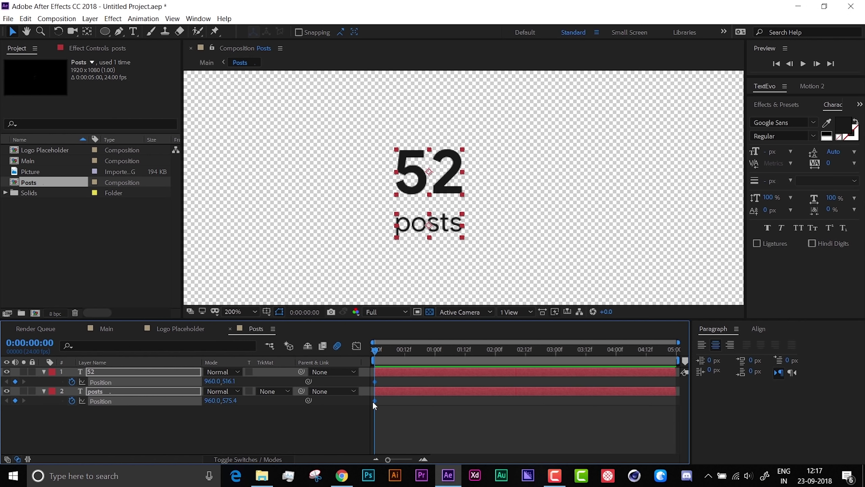
- Shift the Position keyframes of the 52 and posts layers to 0:00:00:12
{"action": "left_click_drag", "start_coordinate": [384, 381], "coordinate": [362, 427]}
{"action": "key", "text": "shift+Page_Down"}
{"action": "key", "text": "shift+Page_Down"}
{"action": "key", "text": "shift+Page_Up"}
{"action": "key", "text": "Page_Down"}
{"action": "key", "text": "Page_Down"}
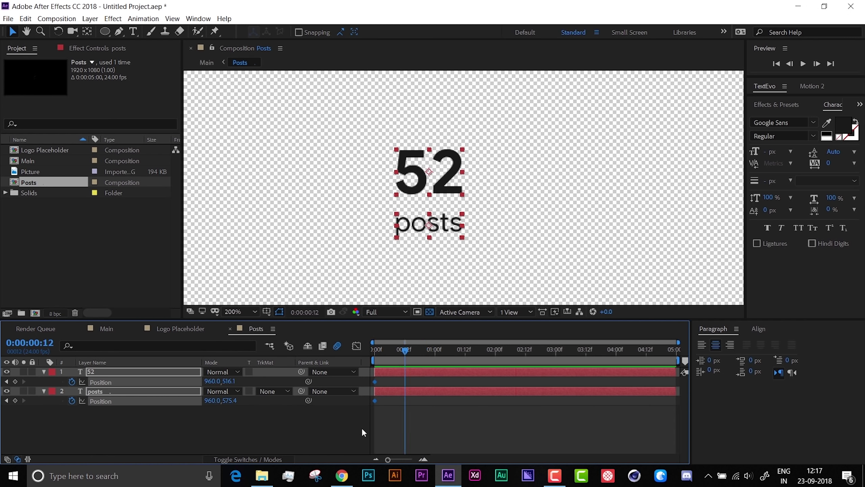
{"action": "left_click_drag", "start_coordinate": [374, 380], "coordinate": [406, 380]}
- Add 100% Opacity keyframes to both text layers at 0:00:00:12 and show their Position properties alongside
{"action": "key", "text": "t"}
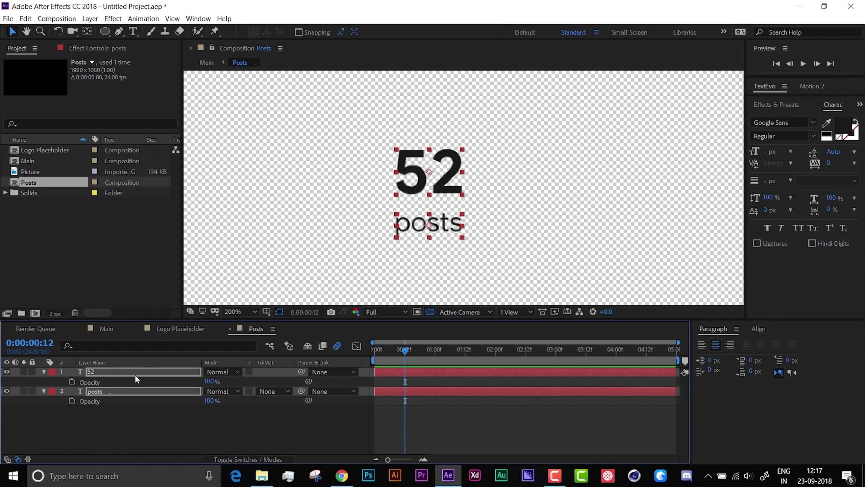
{"action": "left_click", "coordinate": [71, 381]}
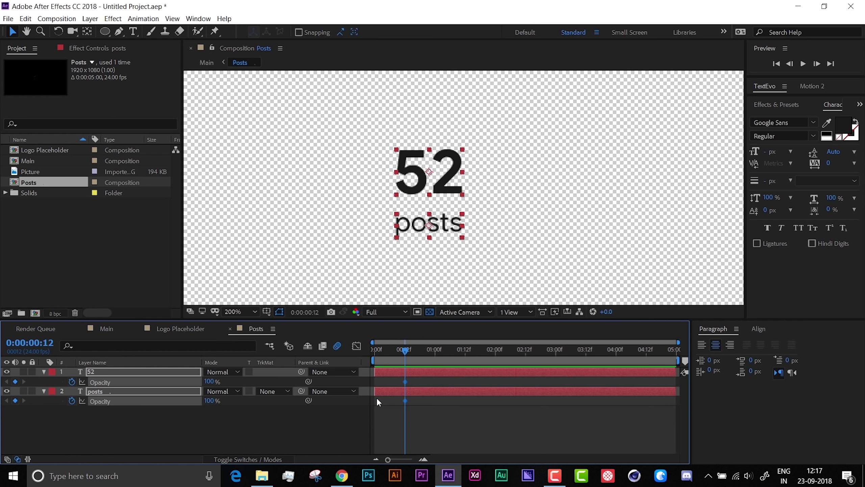
{"action": "key", "text": "shift+p"}
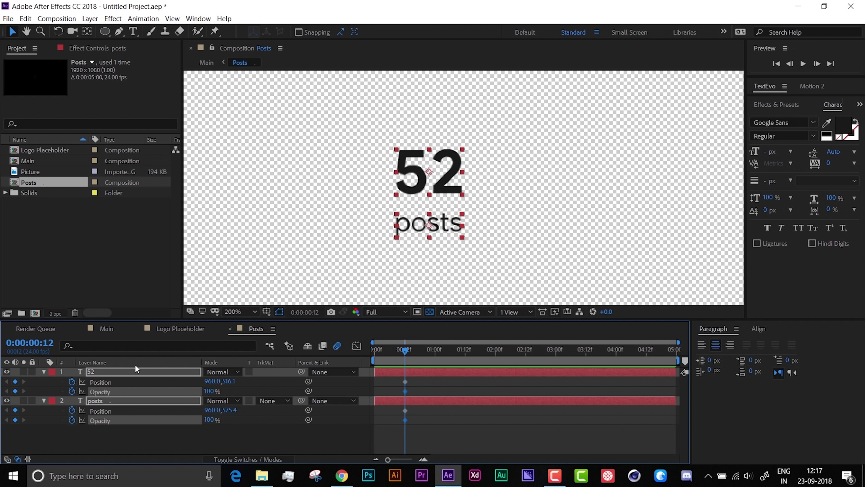
- At the first frame, lower both text layers by 25 px, putting 52 at Y 541.1 and posts at Y 600.4
{"action": "left_click_drag", "start_coordinate": [405, 350], "coordinate": [375, 350]}
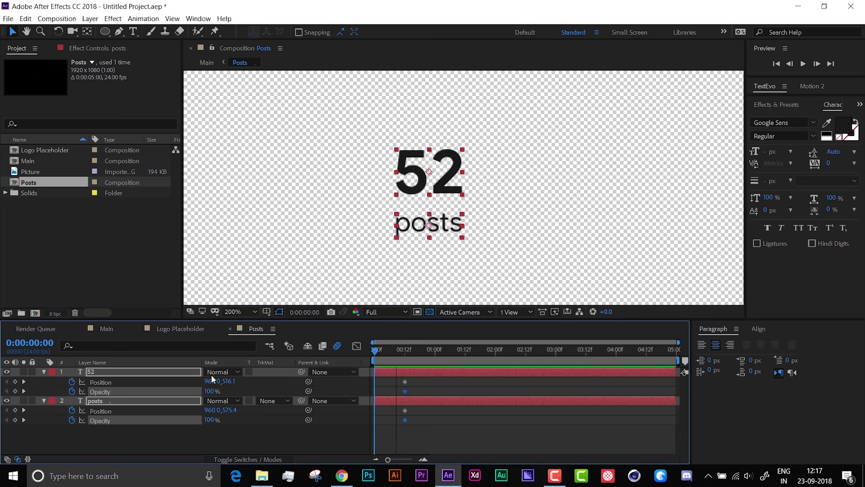
{"action": "left_click", "coordinate": [202, 443]}
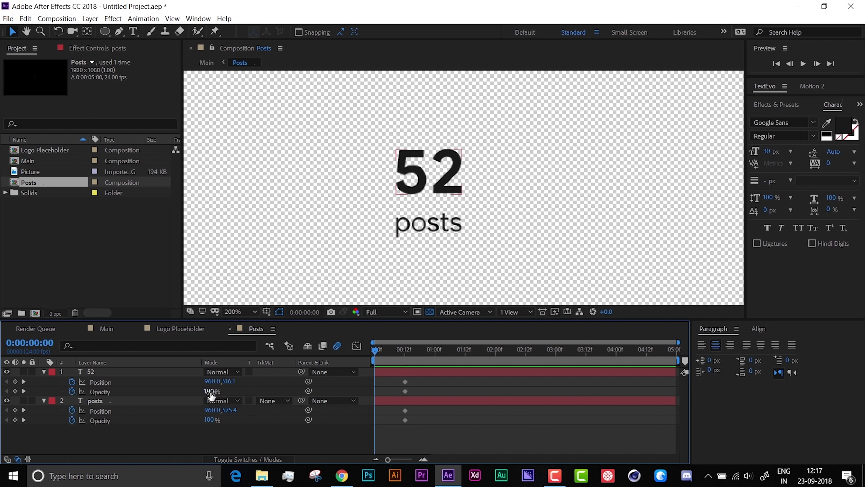
{"action": "left_click", "coordinate": [222, 435]}
{"action": "left_click", "coordinate": [110, 381]}
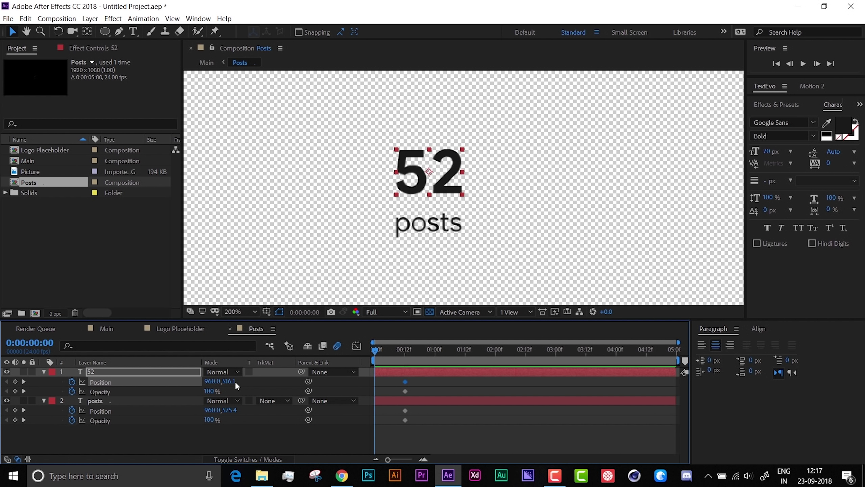
{"action": "left_click", "coordinate": [101, 403], "text": "shift"}
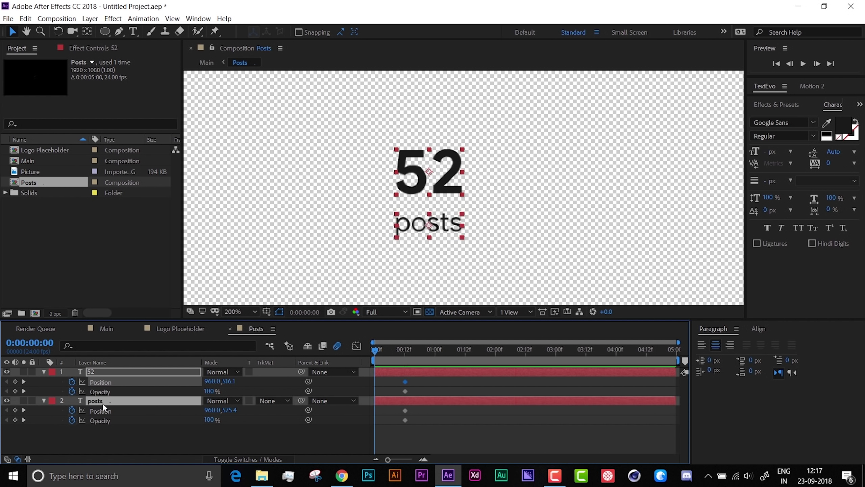
{"action": "key", "text": "alt+shift+p"}
{"action": "key", "text": "shift+Down"}
{"action": "key", "text": "Down"}
{"action": "key", "text": "Down"}
{"action": "key", "text": "Down"}
{"action": "key", "text": "Down"}
{"action": "key", "text": "Down"}
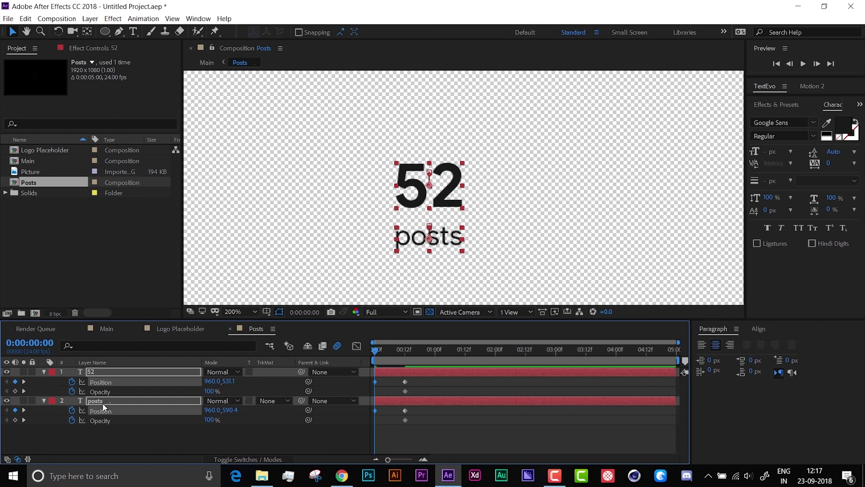
{"action": "key", "text": "Down"}
{"action": "key", "text": "Down"}
{"action": "key", "text": "Down"}
{"action": "key", "text": "Down"}
{"action": "key", "text": "Down"}
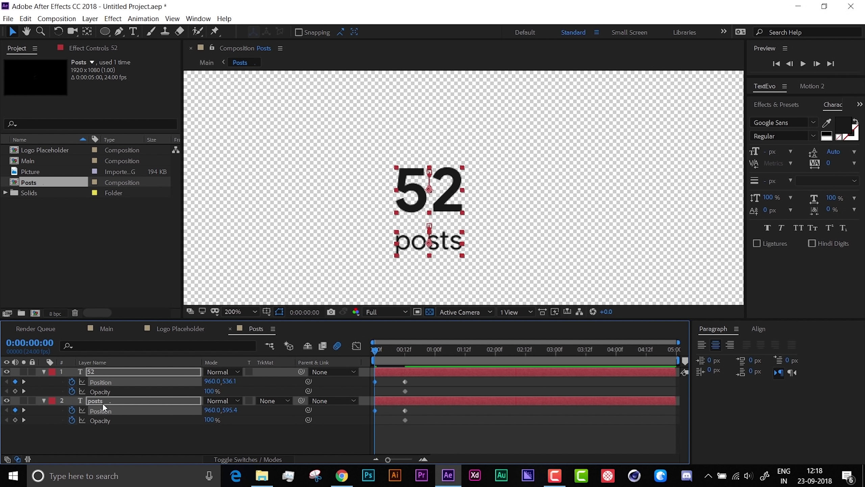
{"action": "key", "text": "Down"}
{"action": "key", "text": "Down"}
{"action": "key", "text": "Down"}
{"action": "key", "text": "Down"}
{"action": "key", "text": "Down"}
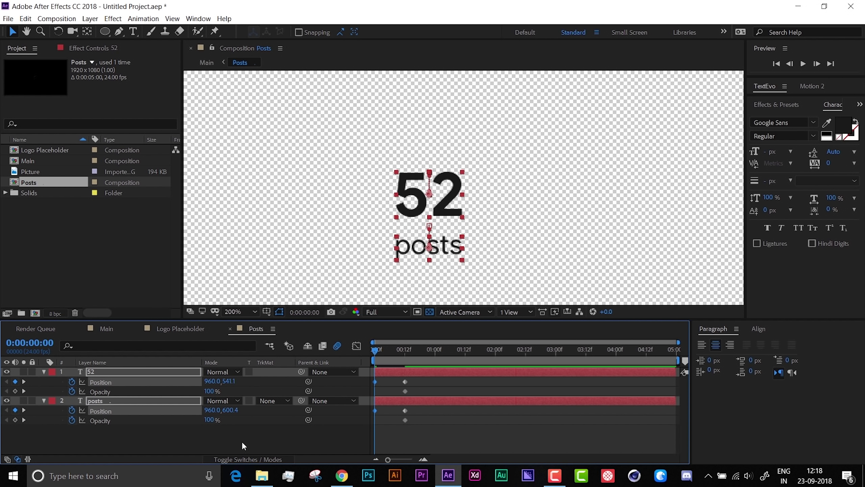
- Set the Opacity of both the 52 and posts layers to 0% at the first frame
{"action": "left_click", "coordinate": [242, 440]}
{"action": "left_click", "coordinate": [209, 391]}
{"action": "type", "text": "0"}
{"action": "key", "text": "Return"}
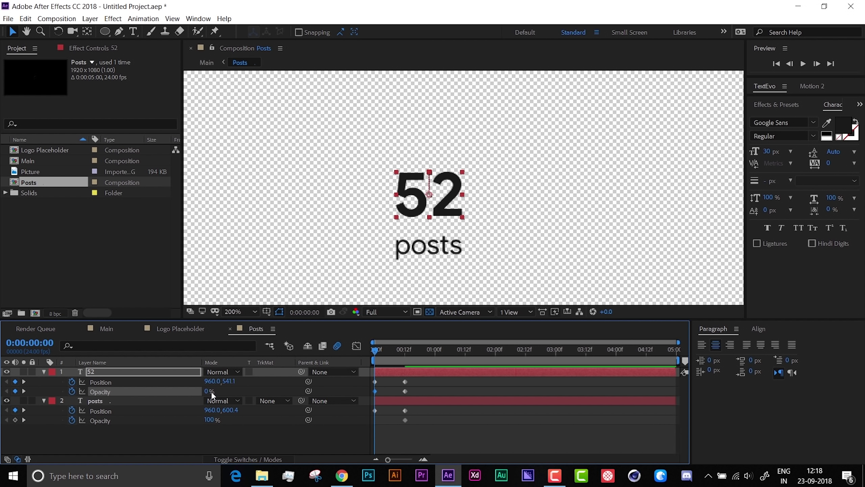
{"action": "left_click", "coordinate": [209, 420]}
{"action": "type", "text": "0"}
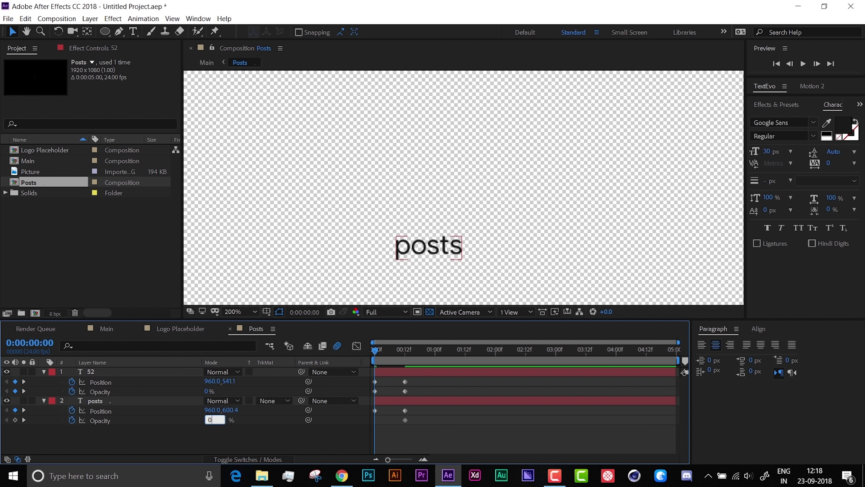
{"action": "key", "text": "Return"}
- Apply Easy Ease to all Position and Opacity keyframes of the 52 and posts layers
{"action": "left_click_drag", "start_coordinate": [409, 436], "coordinate": [366, 372]}
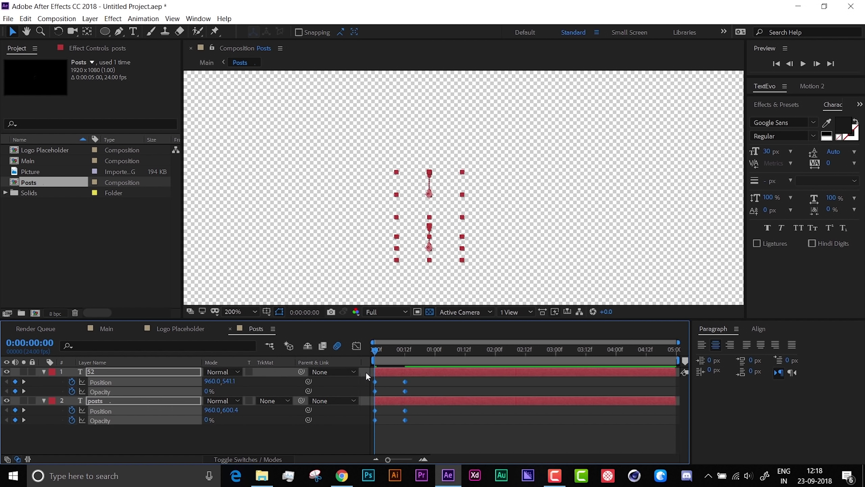
{"action": "right_click", "coordinate": [405, 380]}
{"action": "mouse_move", "coordinate": [437, 373]}
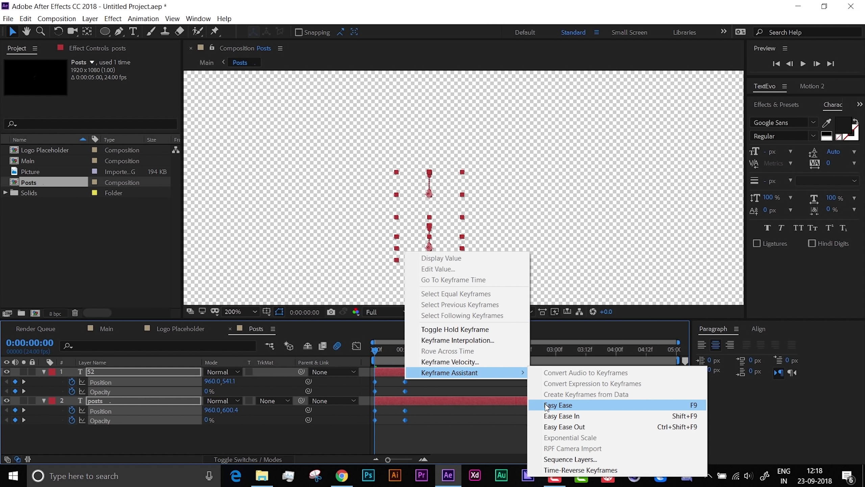
{"action": "left_click", "coordinate": [558, 405]}
- In the speed graph, lengthen the incoming ease of the 0:00:00:12 keyframes for a slower settle, and return to the layer bars
{"action": "left_click", "coordinate": [357, 346]}
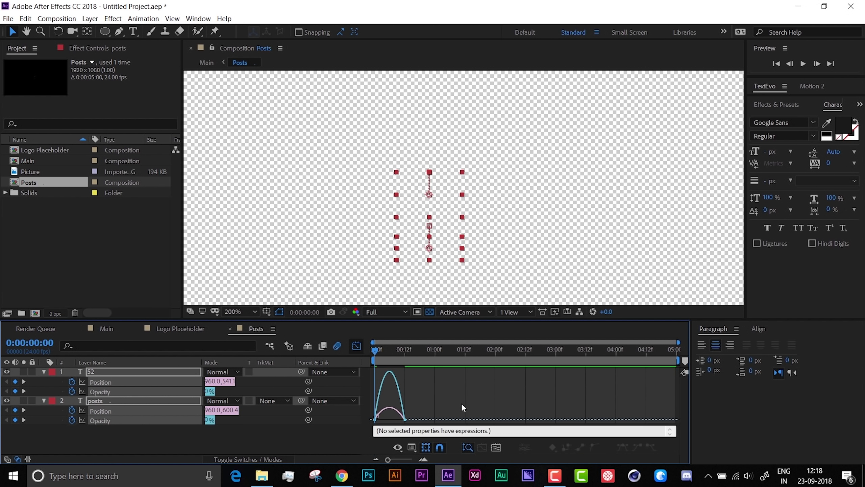
{"action": "left_click", "coordinate": [403, 418]}
{"action": "left_click_drag", "start_coordinate": [391, 460], "coordinate": [410, 459]}
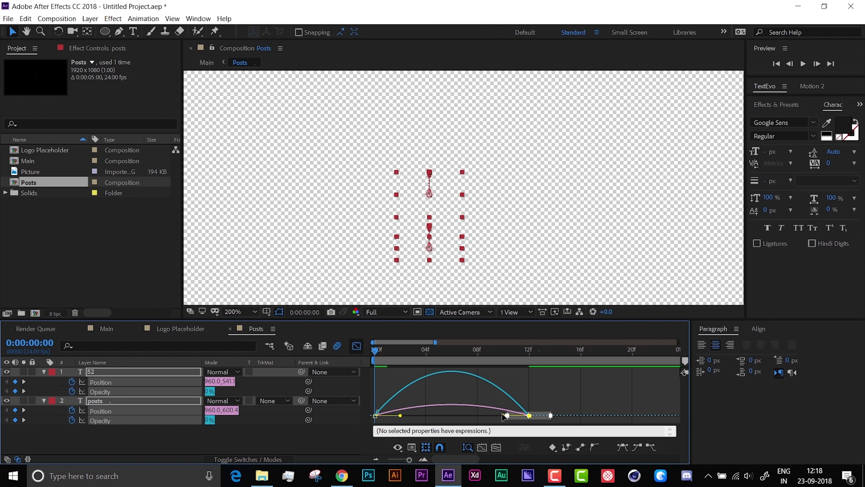
{"action": "left_click_drag", "start_coordinate": [503, 417], "coordinate": [450, 423]}
{"action": "left_click", "coordinate": [357, 345]}
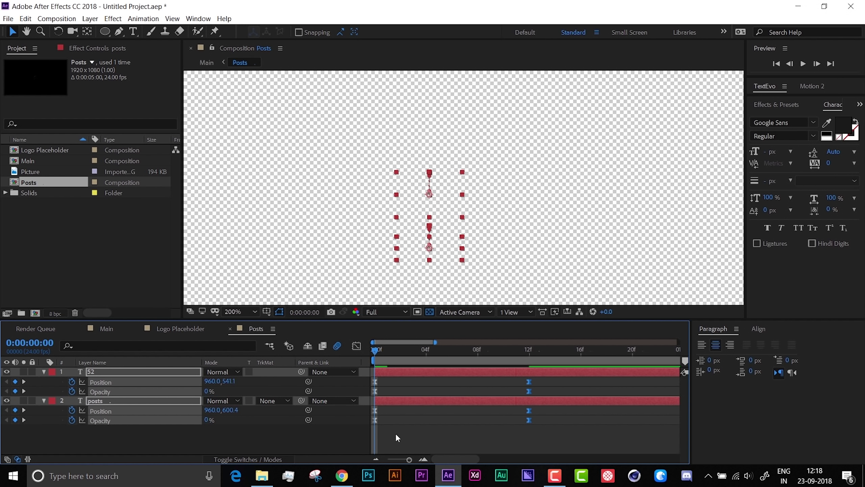
- Preview the eased fade-and-rise animation of the two text layers
{"action": "left_click", "coordinate": [395, 433]}
{"action": "key", "text": "space"}
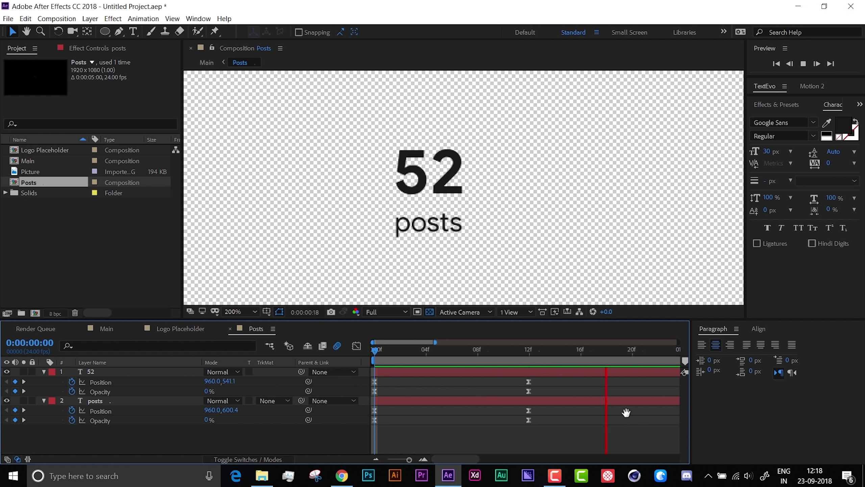
{"action": "key", "text": "space"}
- Delay the posts layer by four frames so it starts at 0:00:00:04, and preview the staggered text animation
{"action": "left_click_drag", "start_coordinate": [407, 459], "coordinate": [367, 462]}
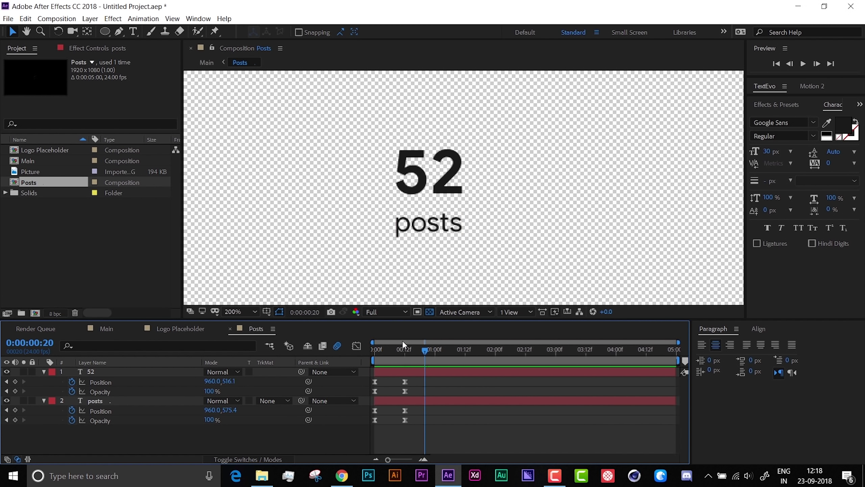
{"action": "key", "text": "Home"}
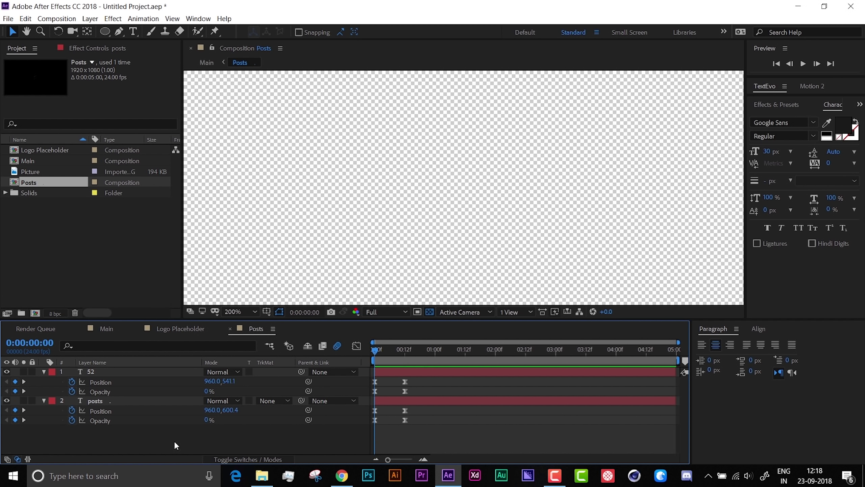
{"action": "key", "text": "Page_Down"}
{"action": "key", "text": "Page_Down"}
{"action": "key", "text": "Page_Down"}
{"action": "key", "text": "Page_Down"}
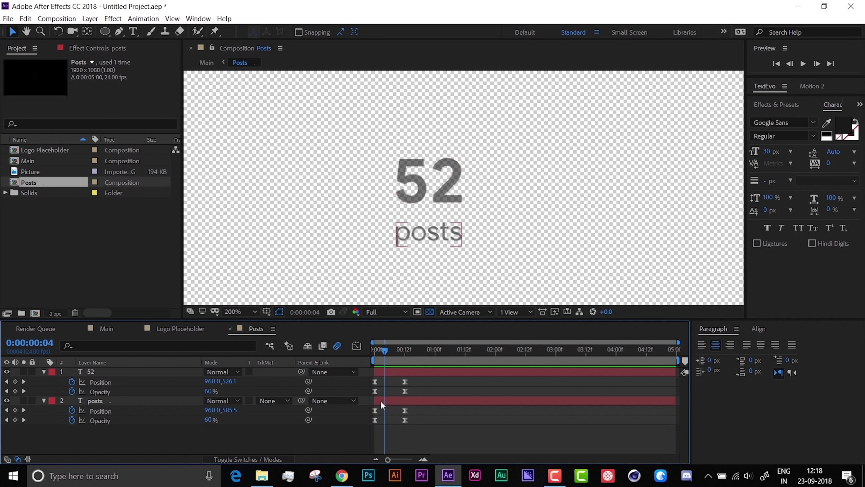
{"action": "left_click_drag", "start_coordinate": [380, 400], "coordinate": [397, 400]}
{"action": "left_click", "coordinate": [402, 433]}
{"action": "left_click_drag", "start_coordinate": [385, 357], "coordinate": [310, 355]}
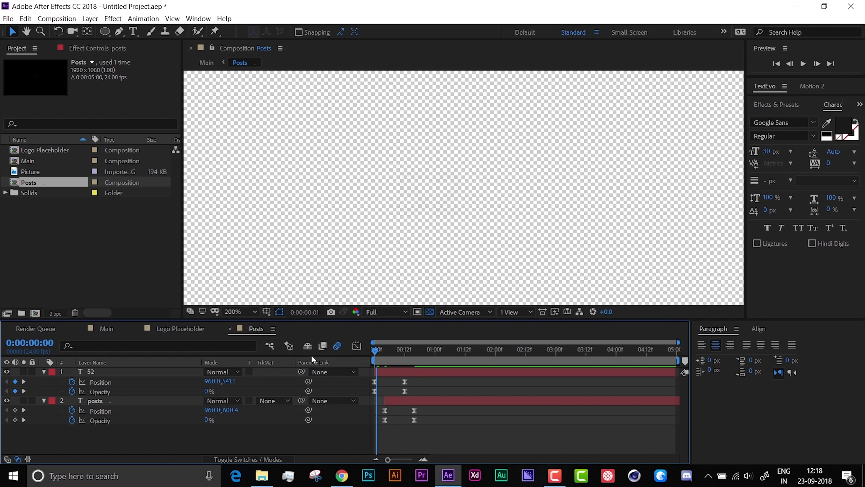
{"action": "key", "text": "space"}
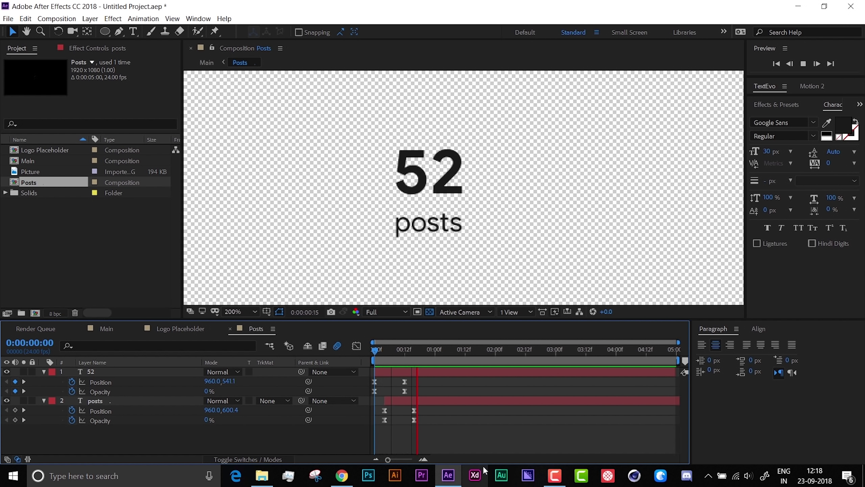
- In the Main composition, start the Posts layer at 0:00:01:13 with its text closer to the logo, and preview the animation
{"action": "left_click", "coordinate": [110, 328]}
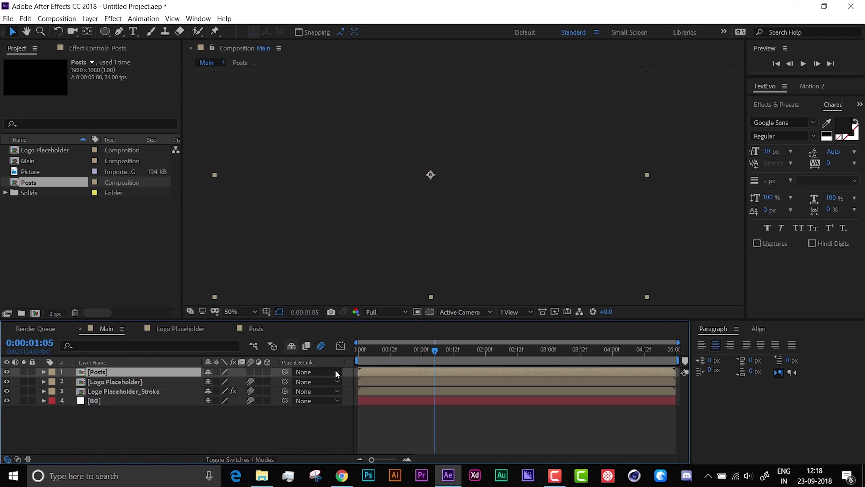
{"action": "key", "text": "space"}
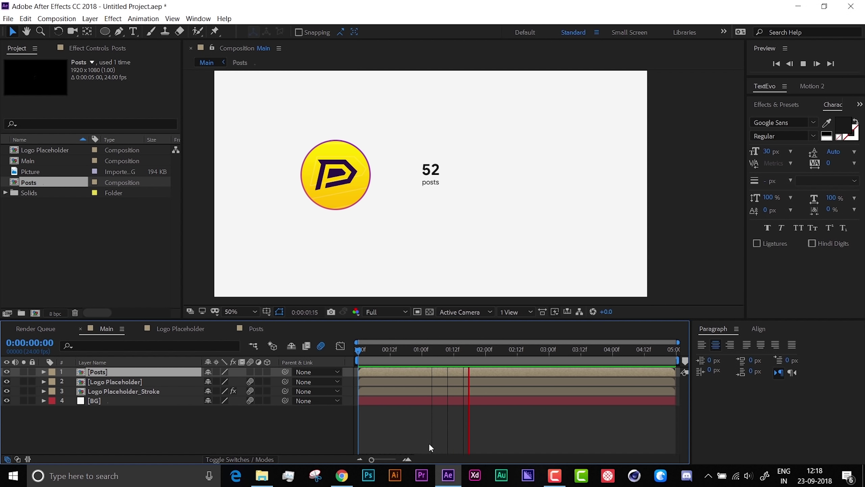
{"action": "key", "text": "space"}
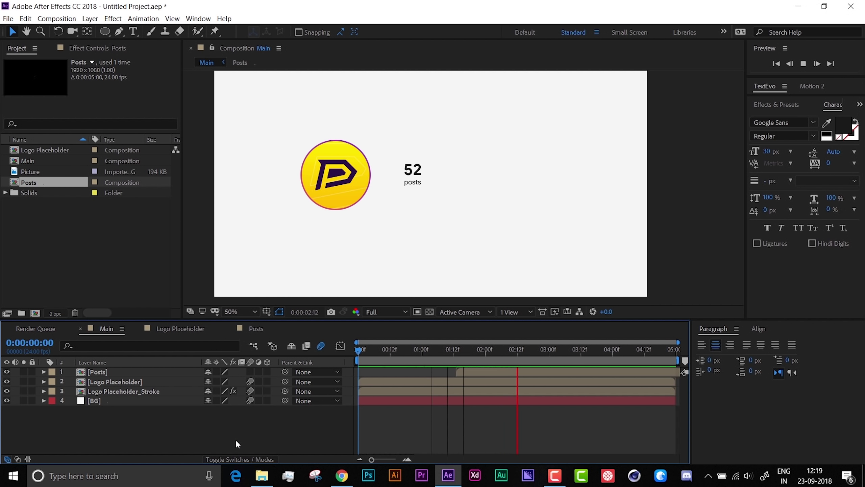
{"action": "key", "text": "space"}
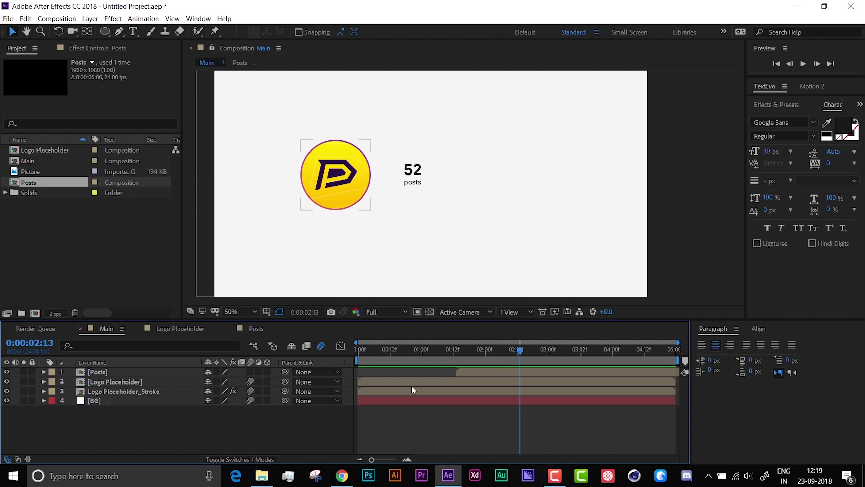
- Duplicate the Posts composition in the project and rename the copy Followers
{"action": "left_click", "coordinate": [94, 370]}
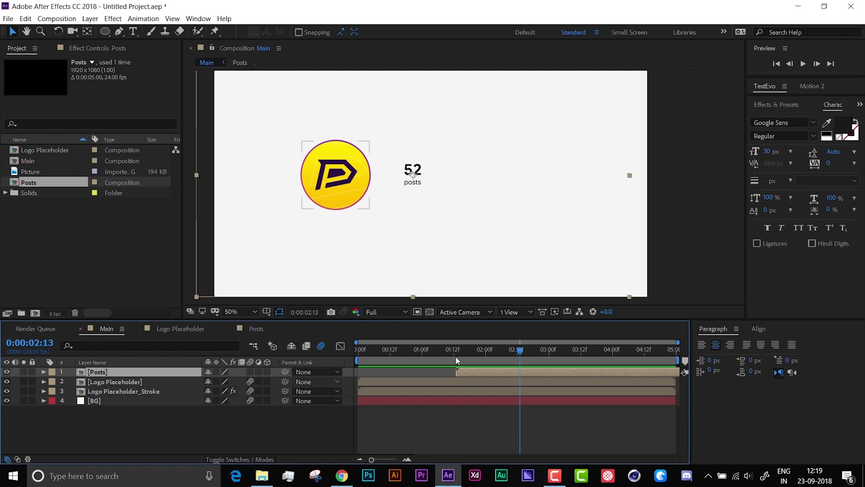
{"action": "left_click", "coordinate": [457, 349]}
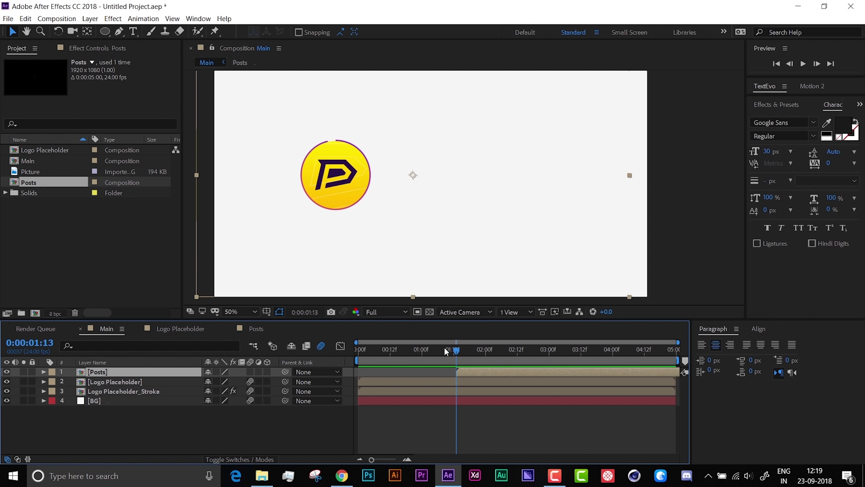
{"action": "left_click", "coordinate": [41, 184]}
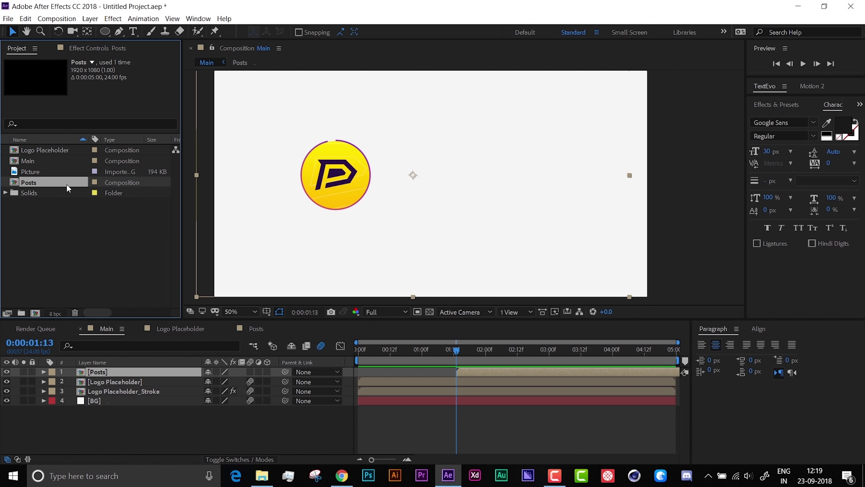
{"action": "key", "text": "ctrl+d"}
{"action": "key", "text": "Return"}
{"action": "type", "text": "Foll"}
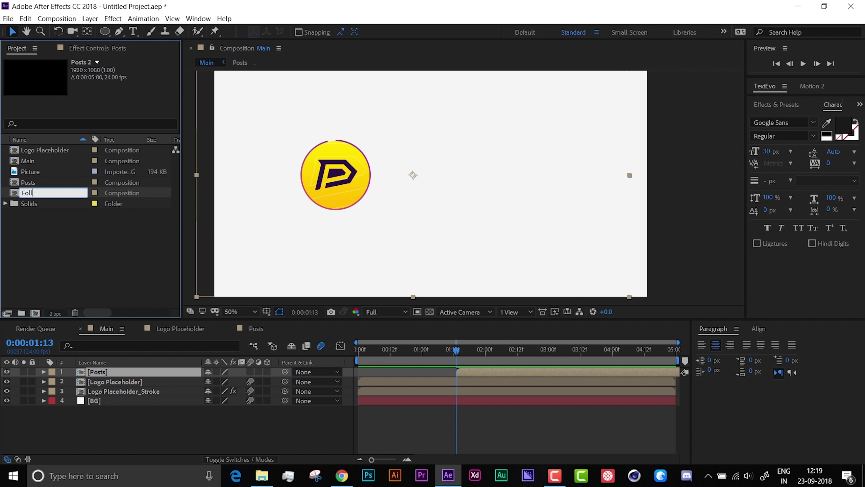
{"action": "type", "text": "wersowers"}
{"action": "key", "text": "Return"}
- Duplicate the Followers composition and rename the copy Following
{"action": "key", "text": "ctrl+d"}
{"action": "key", "text": "Return"}
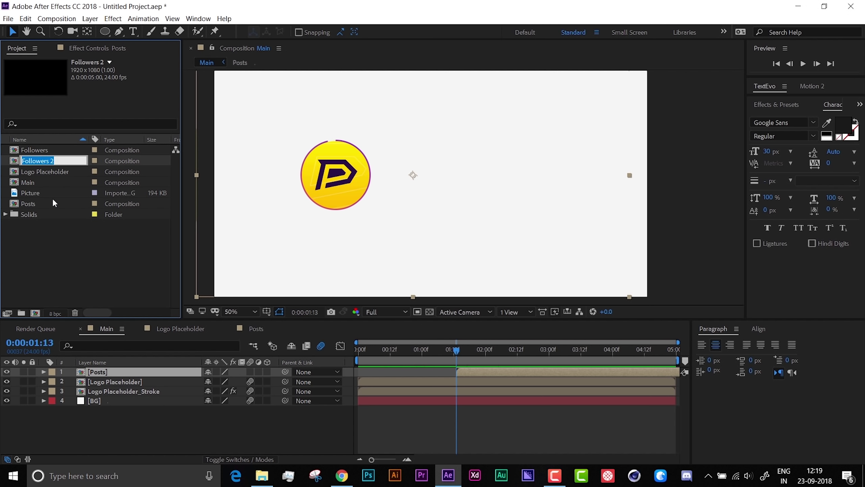
{"action": "type", "text": "Following"}
{"action": "key", "text": "Return"}
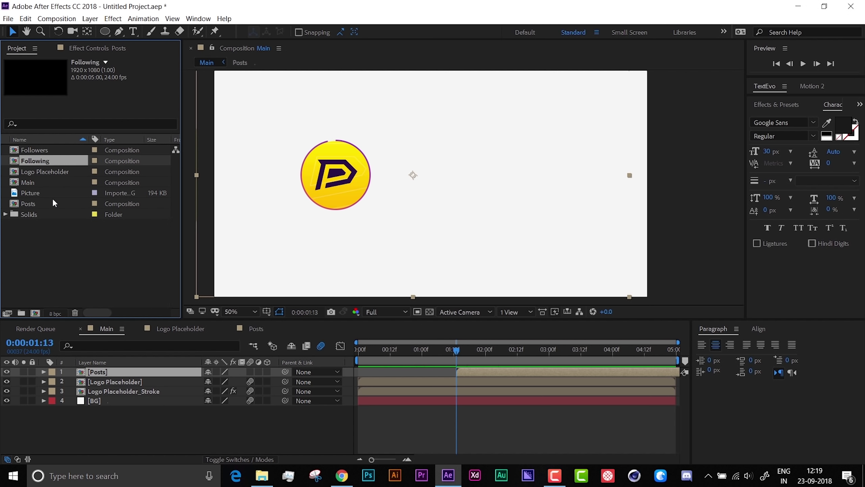
- In the Followers composition, show the transparency grid, change the number text to 634 and the label to "followers"
{"action": "double_click", "coordinate": [37, 150]}
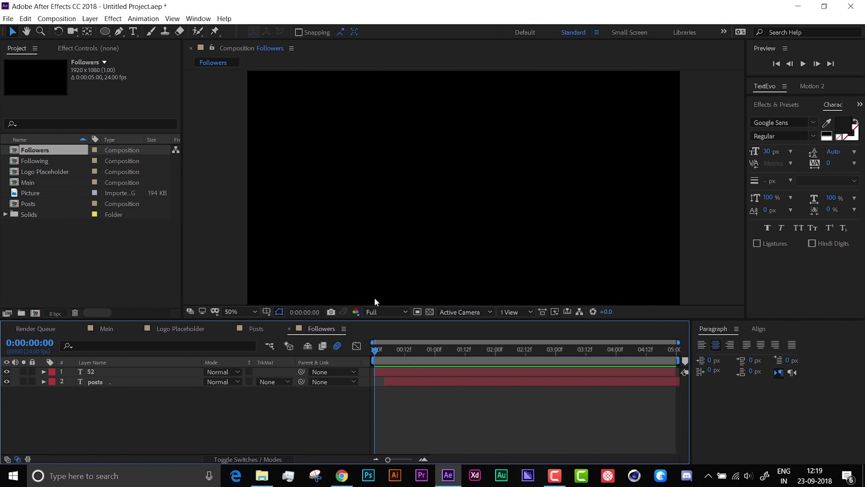
{"action": "left_click", "coordinate": [412, 350]}
{"action": "left_click", "coordinate": [429, 313]}
{"action": "left_click", "coordinate": [93, 371]}
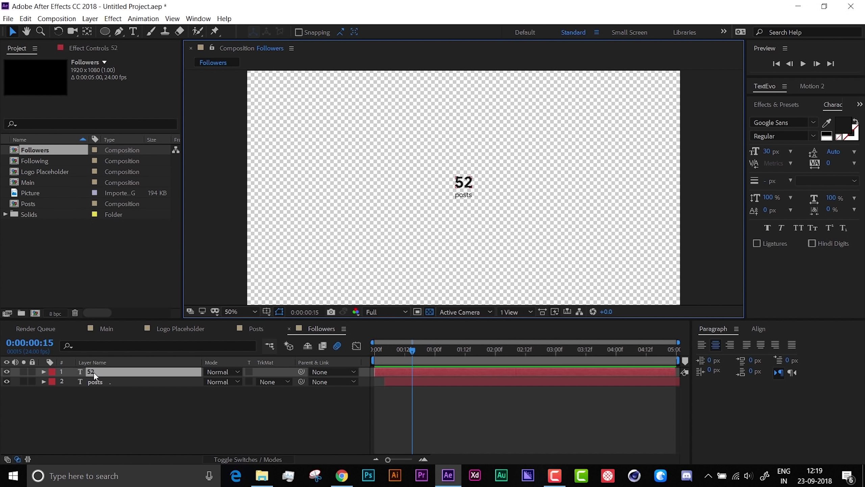
{"action": "double_click", "coordinate": [93, 372]}
{"action": "type", "text": "634"}
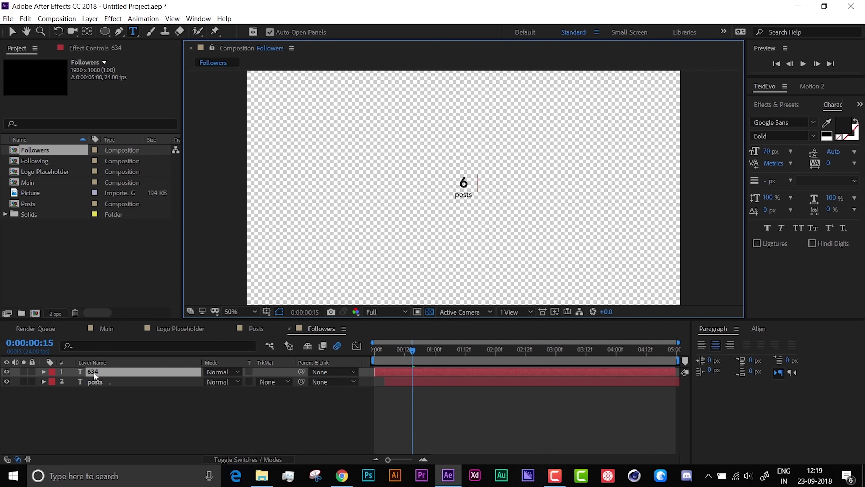
{"action": "double_click", "coordinate": [103, 381]}
{"action": "type", "text": "f"}
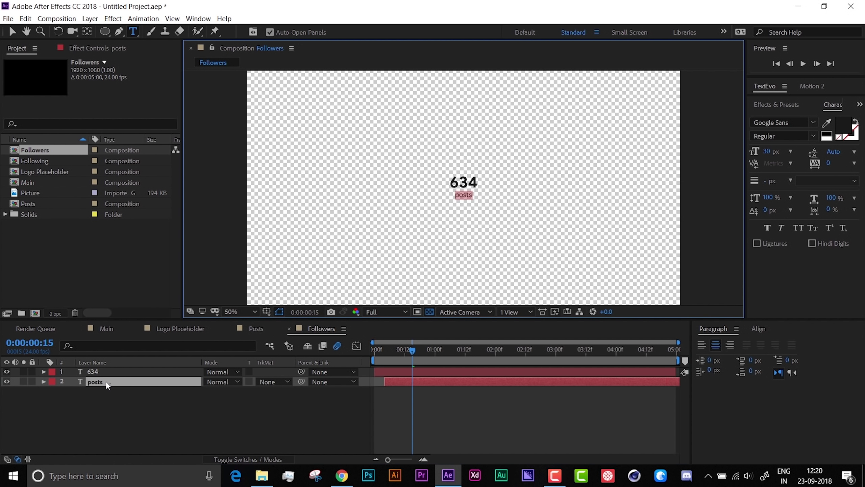
{"action": "type", "text": "ollowers"}
{"action": "left_click", "coordinate": [112, 391]}
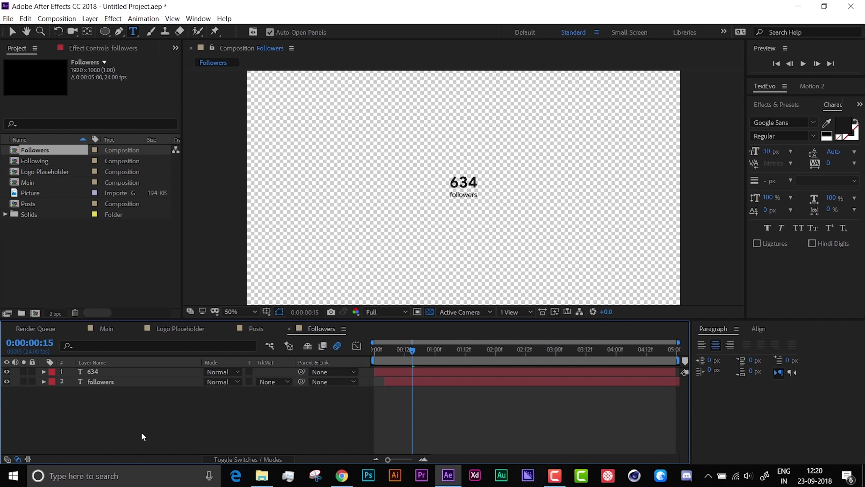
- In the Following composition, change the number text to 642 and the label to "following"
{"action": "double_click", "coordinate": [47, 161]}
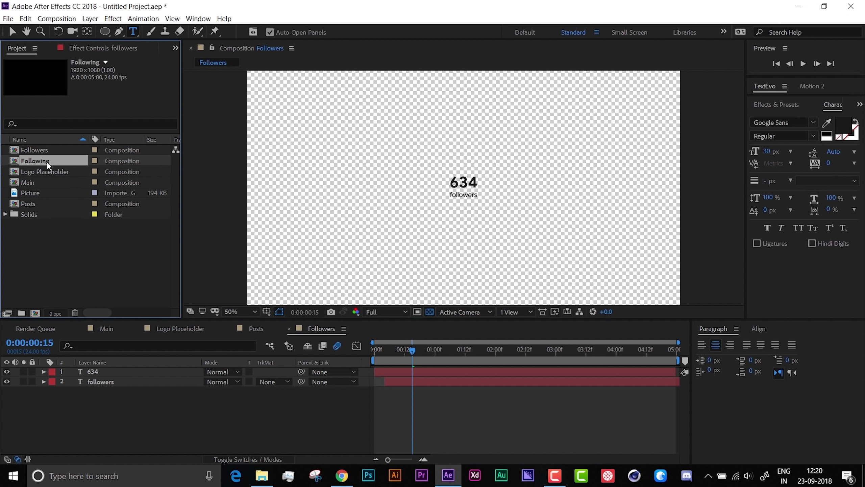
{"action": "double_click", "coordinate": [97, 372]}
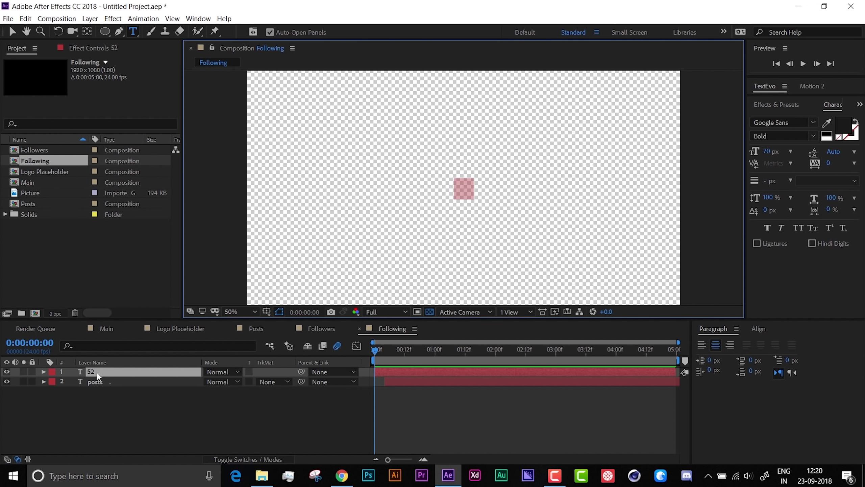
{"action": "type", "text": "642"}
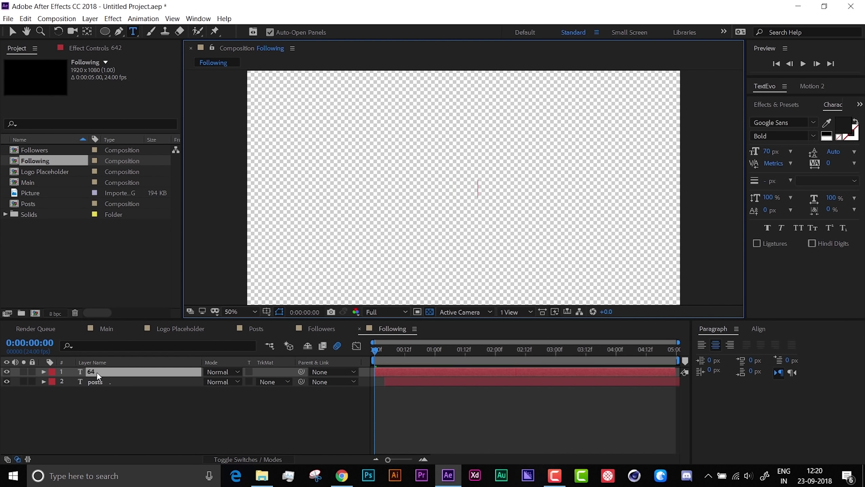
{"action": "left_click", "coordinate": [99, 384]}
{"action": "double_click", "coordinate": [99, 384]}
{"action": "type", "text": "followinig"}
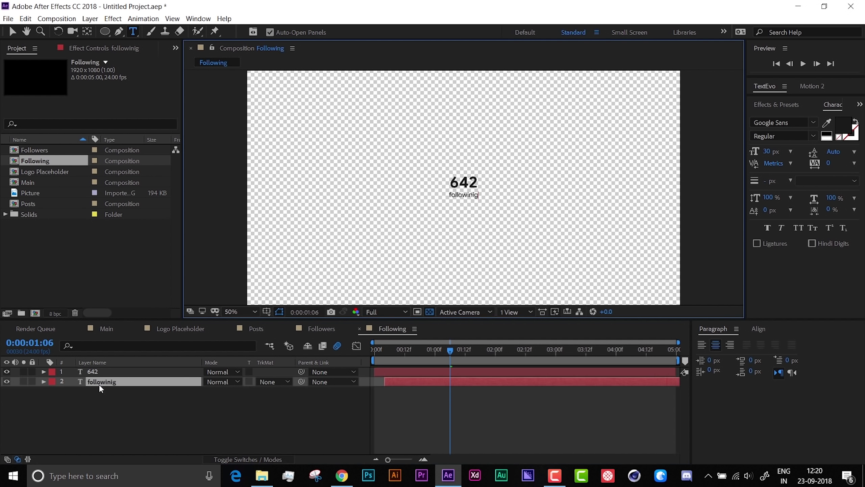
- Add the Followers and Following compositions to Main, ordered below the Posts layer, with both starting at 0:00:01:13
{"action": "left_click", "coordinate": [107, 328]}
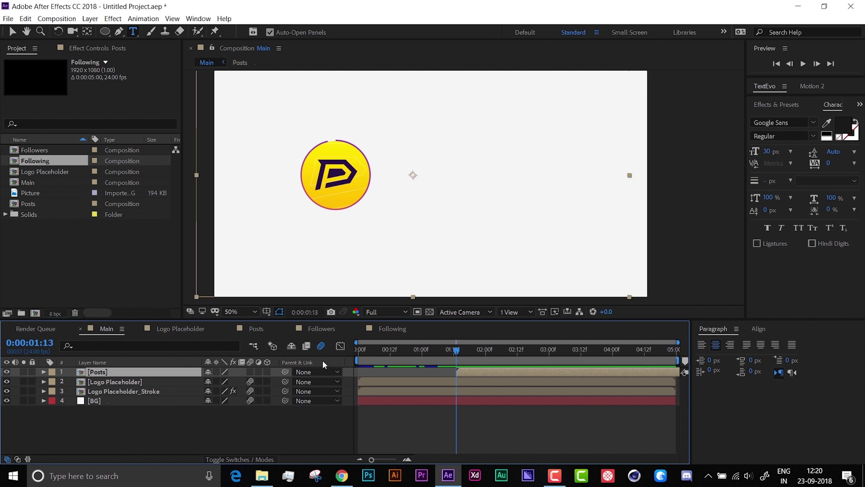
{"action": "left_click", "coordinate": [42, 152], "text": "shift"}
{"action": "left_click_drag", "start_coordinate": [41, 159], "coordinate": [117, 372]}
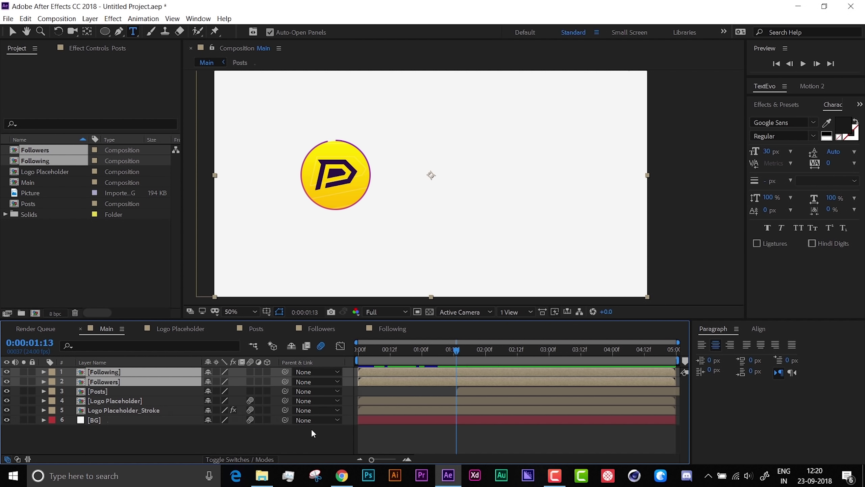
{"action": "left_click_drag", "start_coordinate": [378, 381], "coordinate": [473, 381]}
{"action": "left_click", "coordinate": [477, 352]}
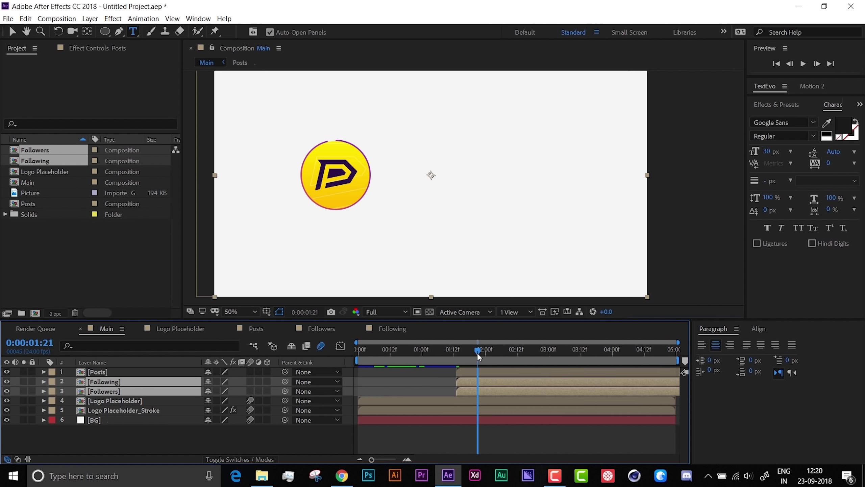
{"action": "left_click", "coordinate": [212, 426]}
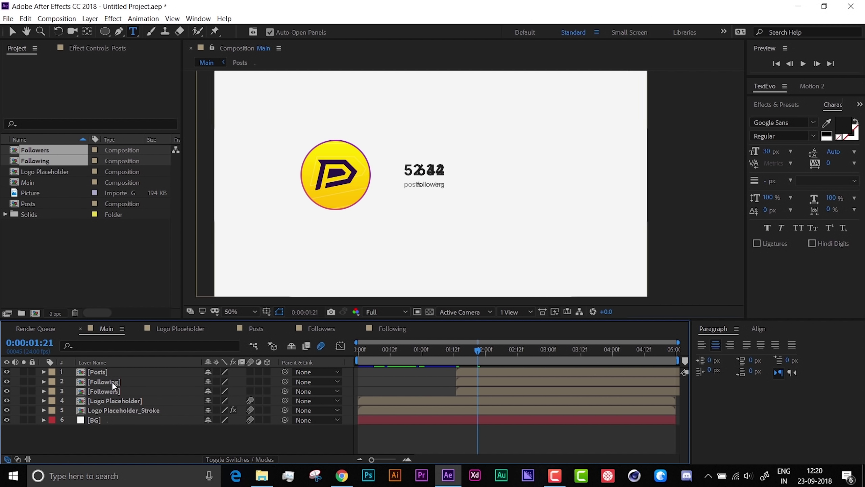
{"action": "left_click", "coordinate": [112, 383]}
{"action": "left_click_drag", "start_coordinate": [100, 390], "coordinate": [106, 379]}
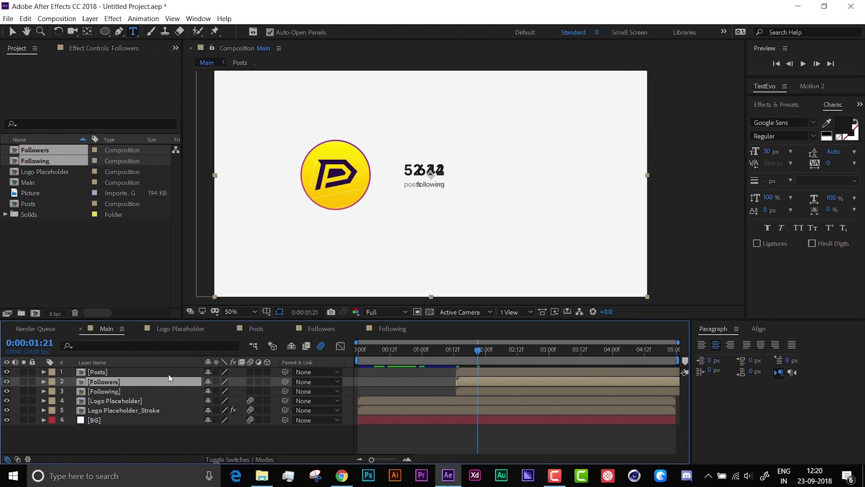
- Space the followers and following texts out in a row to the right of the posts text
{"action": "key", "text": "shift+Right"}
{"action": "key", "text": "shift+Right"}
{"action": "key", "text": "shift+Right"}
{"action": "key", "text": "shift+Right"}
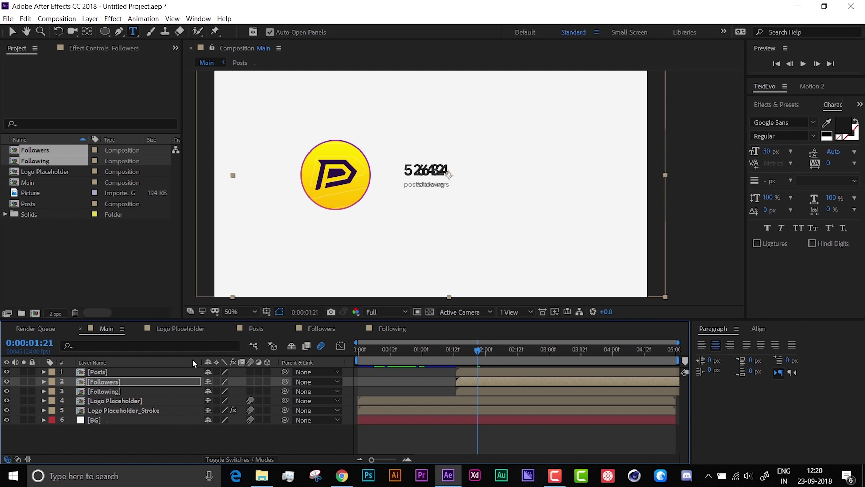
{"action": "key", "text": "shift+Right"}
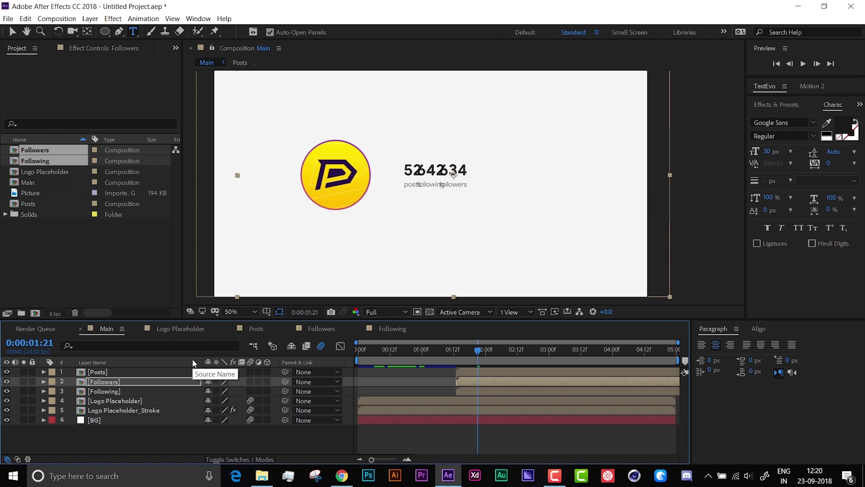
{"action": "key", "text": "shift+Left"}
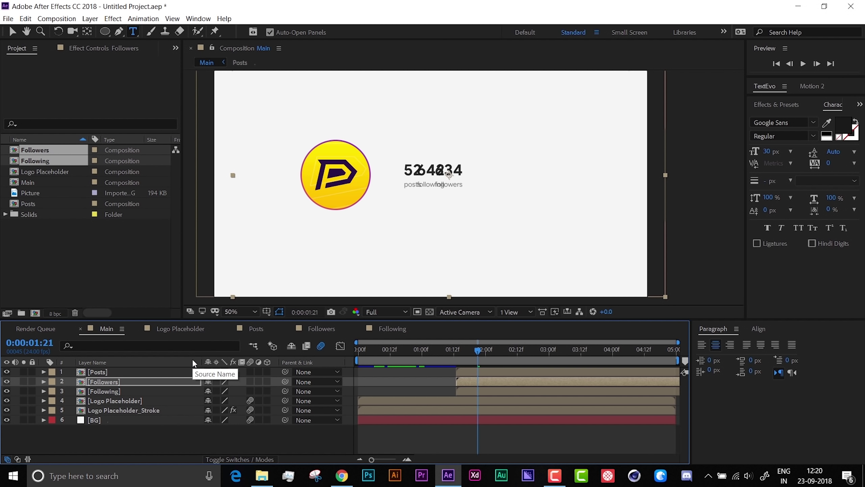
{"action": "left_click", "coordinate": [104, 392]}
{"action": "key", "text": "v"}
{"action": "left_click_drag", "start_coordinate": [431, 175], "coordinate": [502, 175]}
{"action": "left_click", "coordinate": [448, 172]}
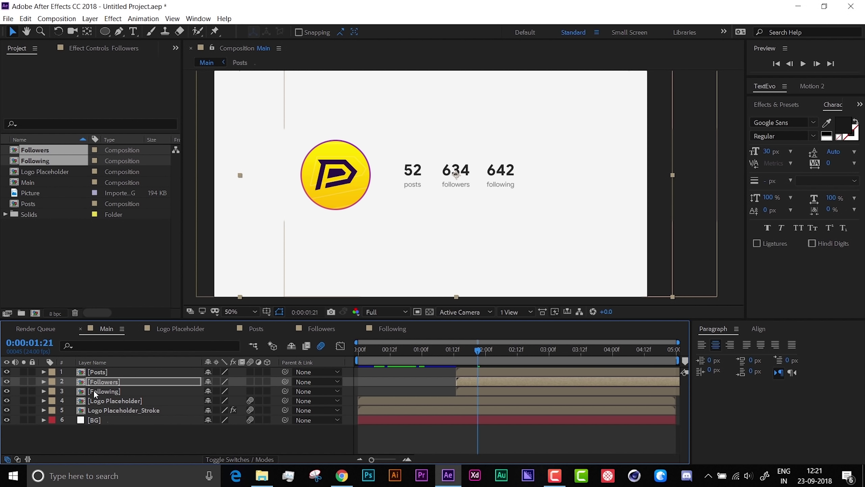
- Raise the Posts, Followers and Following layers together so the text row sits higher beside the logo
{"action": "left_click", "coordinate": [93, 390]}
{"action": "left_click", "coordinate": [97, 369], "text": "shift"}
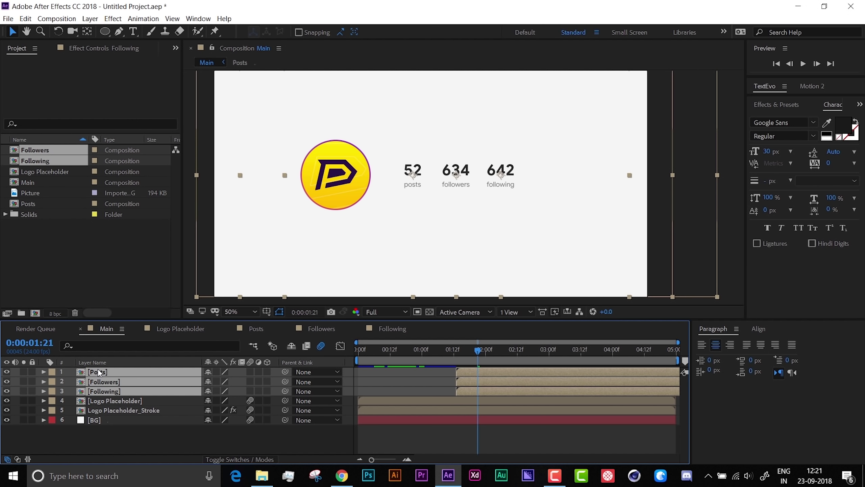
{"action": "key", "text": "Right"}
{"action": "key", "text": "shift+Up"}
{"action": "key", "text": "shift+Up"}
{"action": "key", "text": "shift+Up"}
{"action": "key", "text": "shift+Up"}
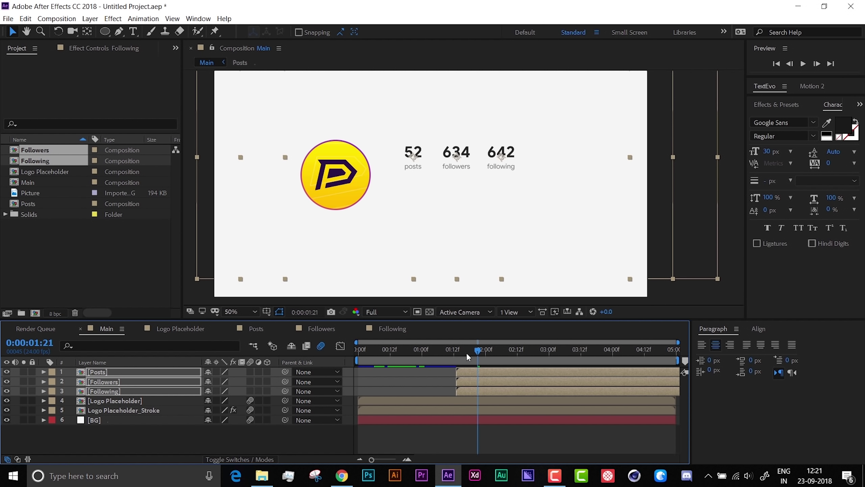
- Stagger the text layers by four frames, starting Followers at 0:00:01:17 and Following at 0:00:01:21
{"action": "key", "text": "i"}
{"action": "key", "text": "Page_Down"}
{"action": "key", "text": "Page_Down"}
{"action": "key", "text": "Page_Down"}
{"action": "key", "text": "Page_Down"}
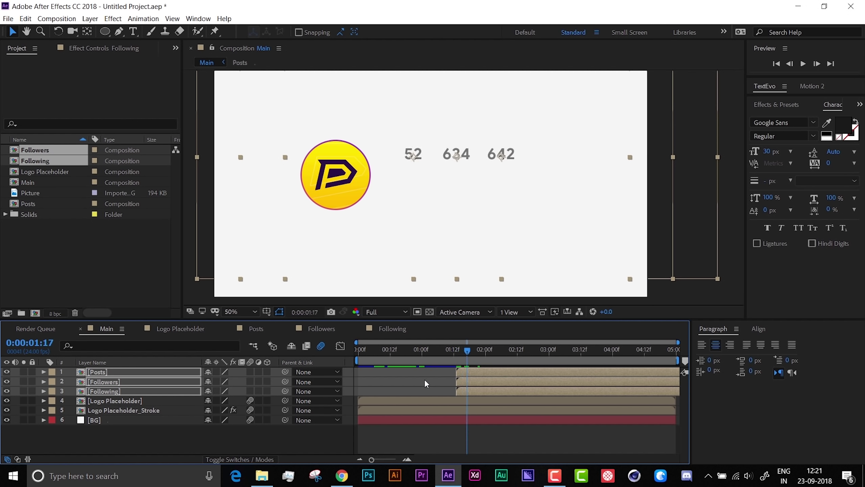
{"action": "left_click", "coordinate": [424, 379]}
{"action": "mouse_move", "coordinate": [471, 381]}
{"action": "left_mouse_down"}
{"action": "mouse_move", "coordinate": [487, 381]}
{"action": "mouse_move", "coordinate": [480, 389]}
{"action": "left_mouse_up"}
{"action": "key", "text": "Page_Down"}
{"action": "key", "text": "Page_Down"}
{"action": "key", "text": "Page_Down"}
{"action": "key", "text": "Page_Down"}
{"action": "left_click_drag", "start_coordinate": [464, 392], "coordinate": [489, 398]}
{"action": "left_click", "coordinate": [457, 434]}
- Preview the Main composition from the start to check the staggered text row
{"action": "left_click_drag", "start_coordinate": [419, 354], "coordinate": [262, 352]}
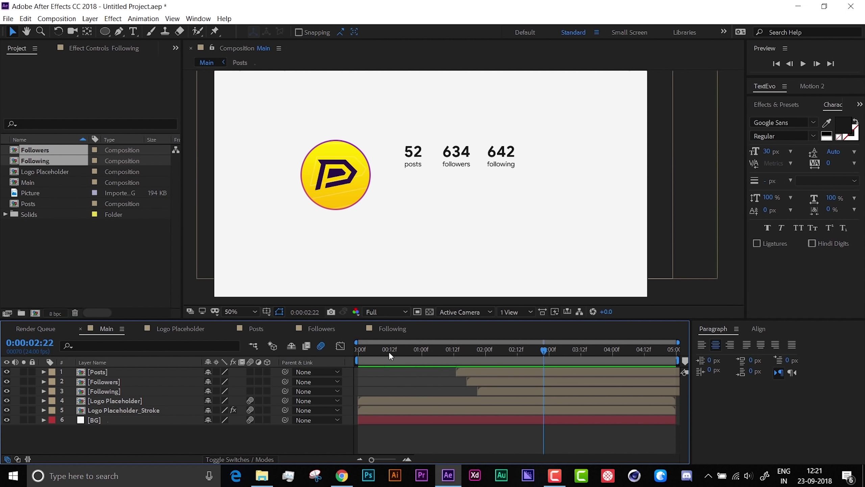
{"action": "left_click_drag", "start_coordinate": [389, 352], "coordinate": [278, 407]}
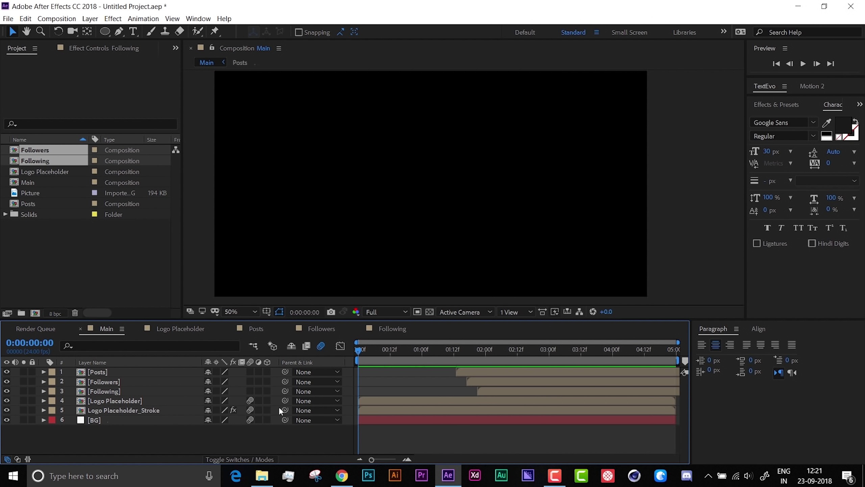
{"action": "key", "text": "space"}
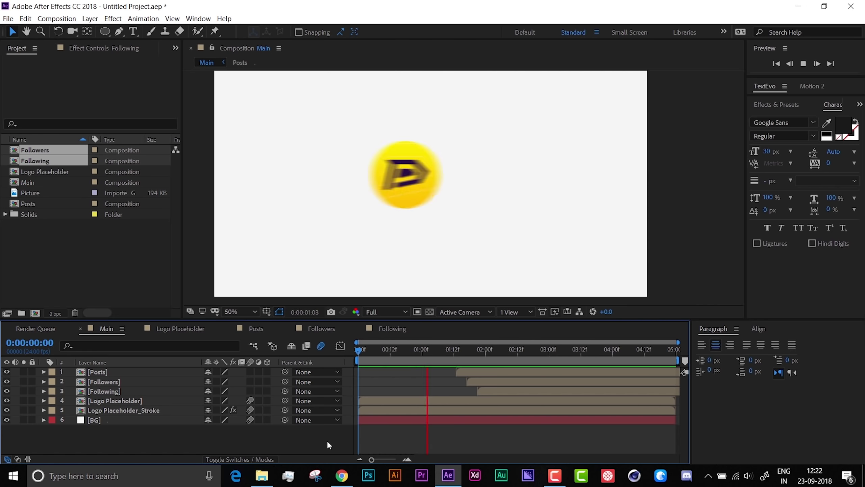
{"action": "key", "text": "space"}
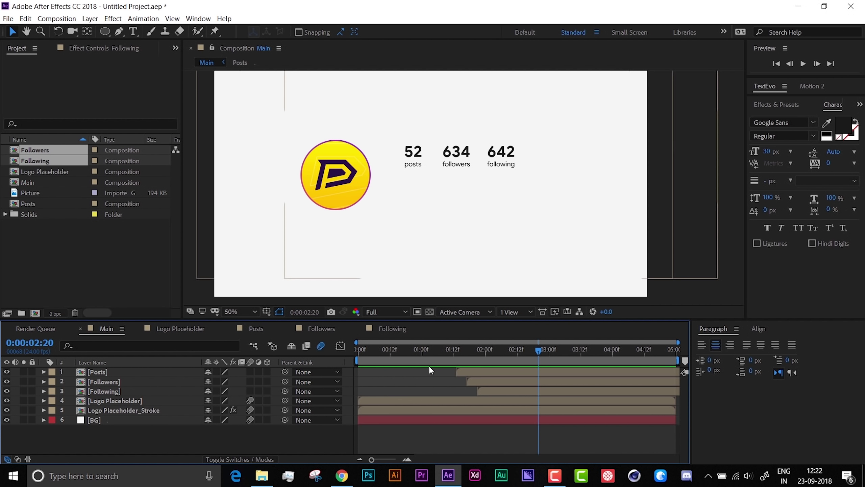
- Shift the three text layers four frames earlier so Posts starts at 0:00:01:09, and preview the result
{"action": "left_click", "coordinate": [420, 351]}
{"action": "left_click_drag", "start_coordinate": [421, 351], "coordinate": [446, 350]}
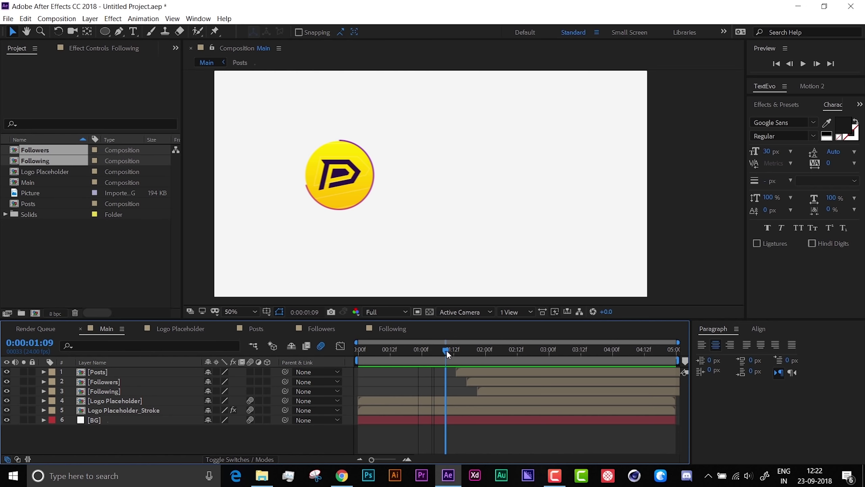
{"action": "left_click", "coordinate": [468, 373]}
{"action": "left_click", "coordinate": [493, 388], "text": "shift"}
{"action": "left_click_drag", "start_coordinate": [491, 372], "coordinate": [484, 371]}
{"action": "left_click", "coordinate": [420, 350]}
{"action": "key", "text": "space"}
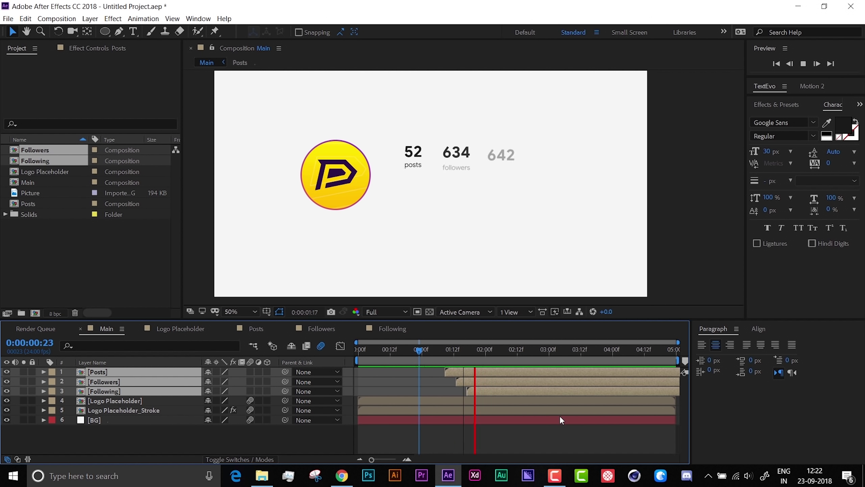
{"action": "key", "text": "space"}
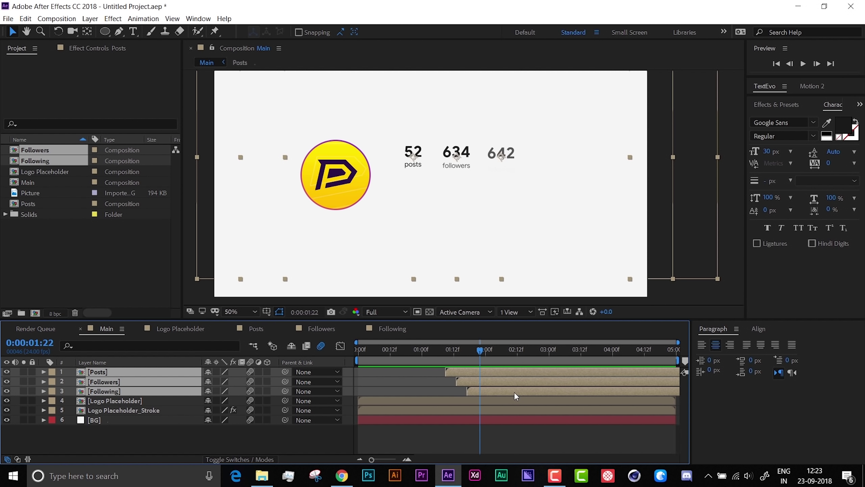
- Draw a rounded rectangle about 496 × 72 px below the posts, followers and following counts in the Main composition
{"action": "left_click", "coordinate": [461, 429]}
{"action": "mouse_move", "coordinate": [102, 31]}
{"action": "left_mouse_down"}
{"action": "mouse_move", "coordinate": [130, 40]}
{"action": "mouse_move", "coordinate": [144, 29]}
{"action": "mouse_move", "coordinate": [108, 35]}
{"action": "mouse_move", "coordinate": [125, 42]}
{"action": "left_mouse_up"}
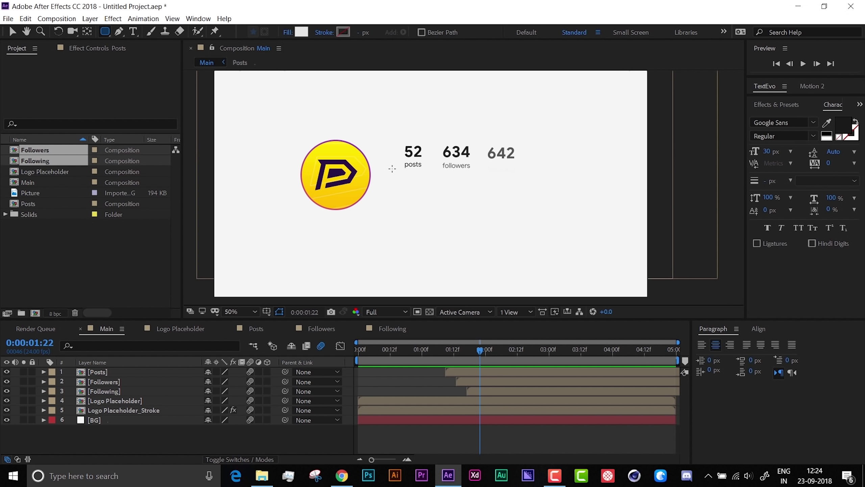
{"action": "left_click_drag", "start_coordinate": [404, 185], "coordinate": [475, 197]}
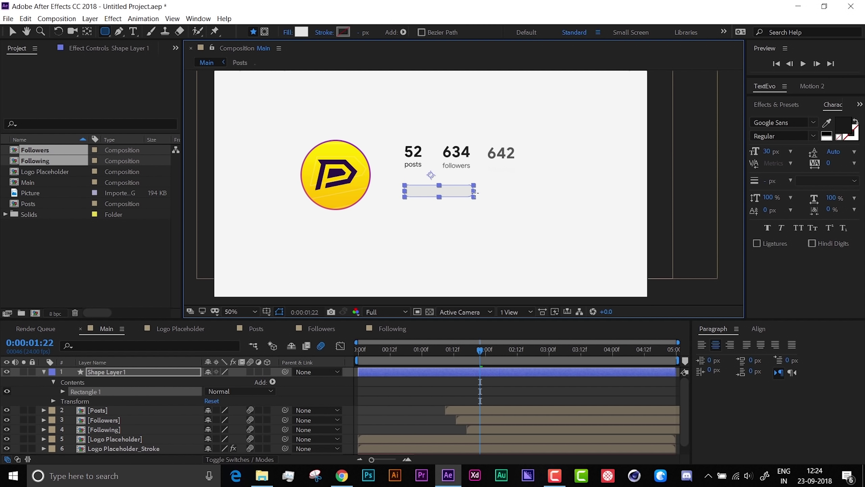
{"action": "key", "text": "ctrl+z"}
{"action": "left_click_drag", "start_coordinate": [405, 185], "coordinate": [517, 202]}
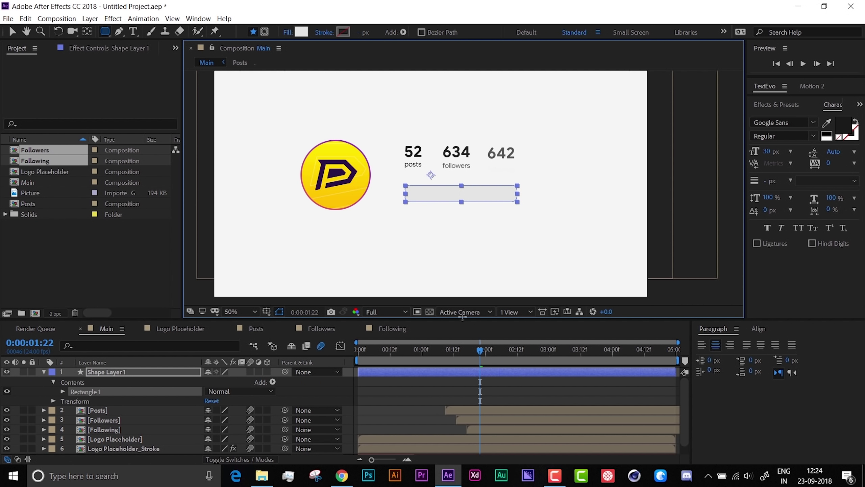
- Centre the new shape layer's anchor point in the middle of the rounded rectangle
{"action": "left_click", "coordinate": [111, 372]}
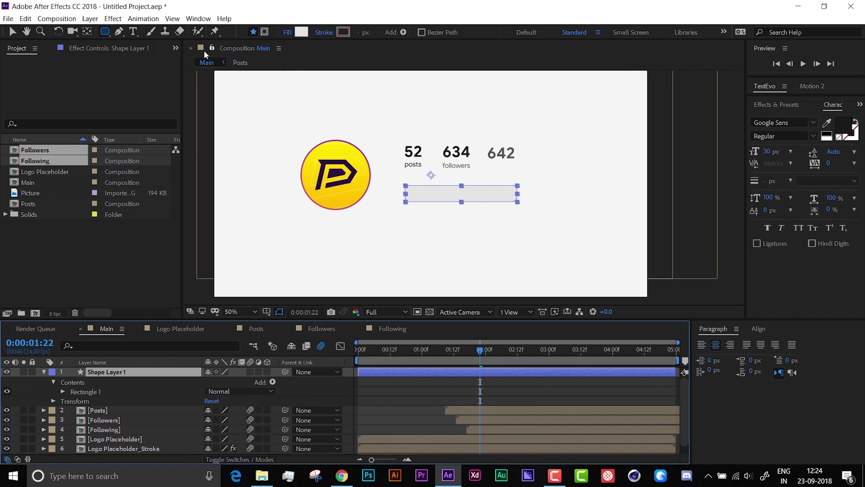
{"action": "left_click", "coordinate": [87, 33]}
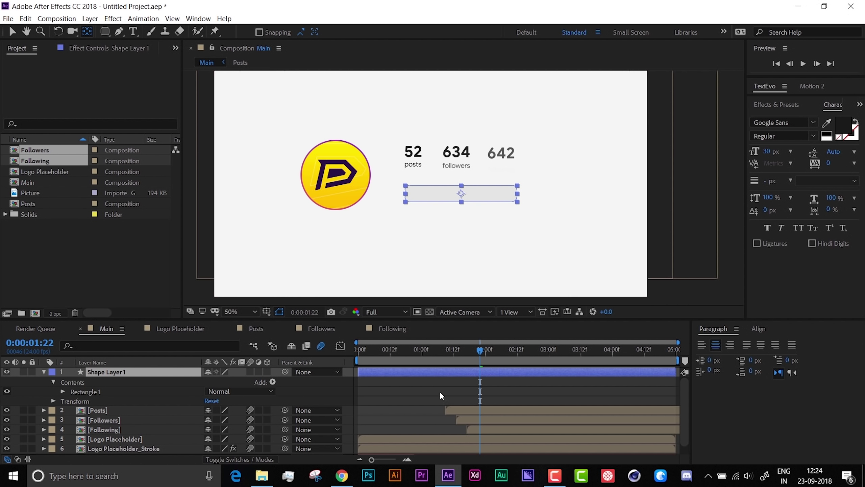
{"action": "left_click", "coordinate": [405, 401]}
{"action": "key", "text": "v"}
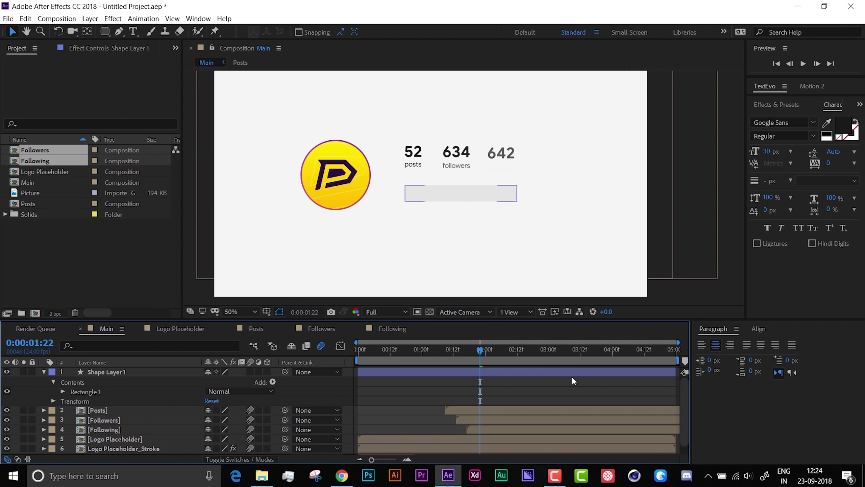
- Set the Roundness of the shape layer's rectangle path to 10
{"action": "left_click", "coordinate": [102, 372]}
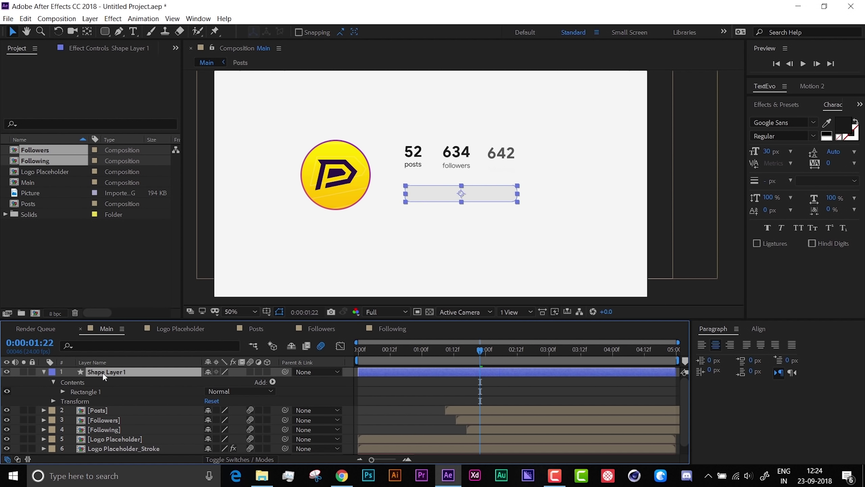
{"action": "left_click", "coordinate": [63, 391]}
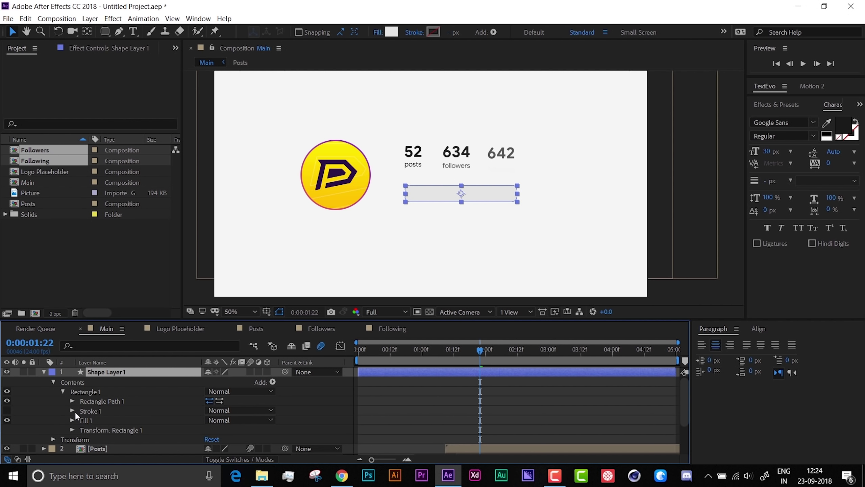
{"action": "left_click", "coordinate": [70, 430]}
{"action": "scroll", "coordinate": [71, 431], "scroll_direction": "down", "scroll_amount": 3}
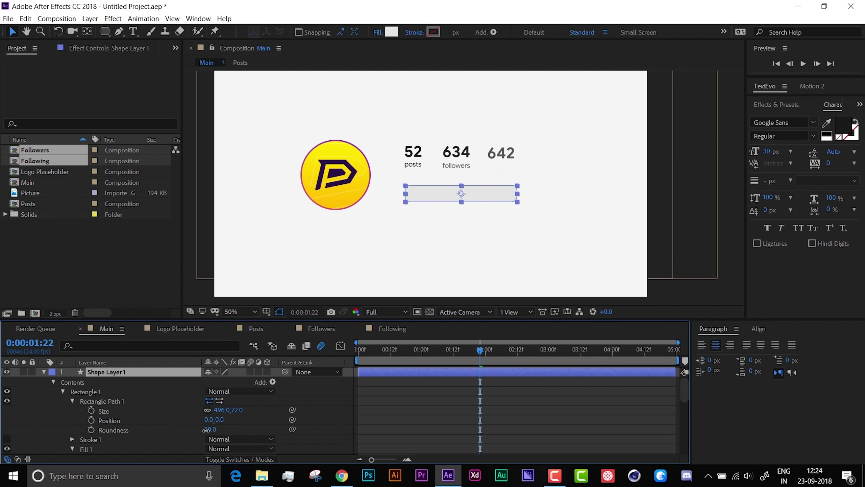
{"action": "left_click", "coordinate": [209, 429]}
{"action": "type", "text": "10.0"}
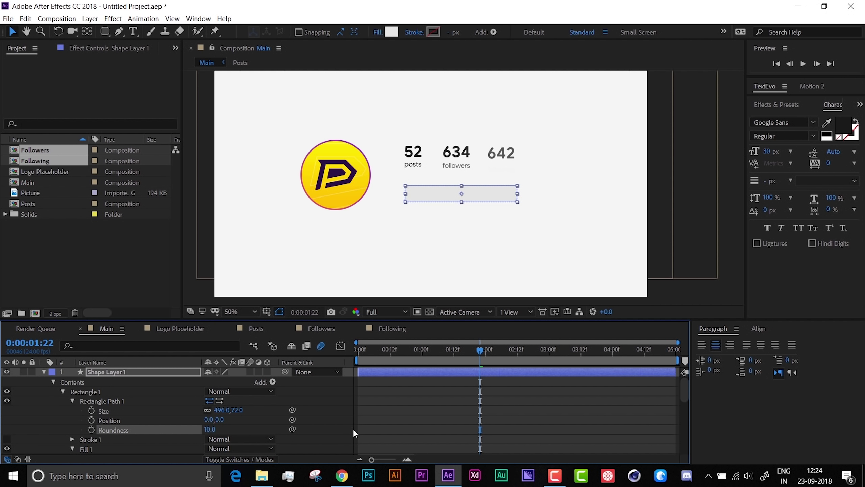
{"action": "left_click", "coordinate": [401, 421]}
- Collapse the shape layer's properties and rename the layer Follow Button
{"action": "left_click", "coordinate": [44, 371]}
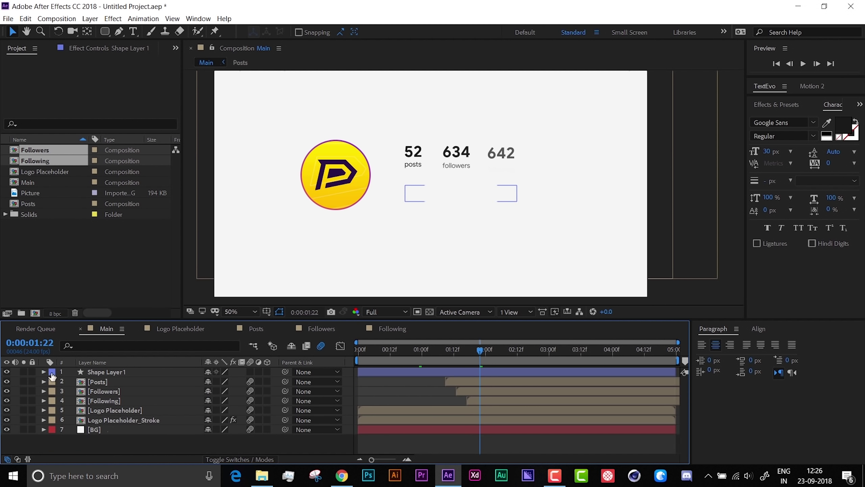
{"action": "left_click", "coordinate": [91, 373]}
{"action": "key", "text": "Return"}
{"action": "type", "text": "Fo"}
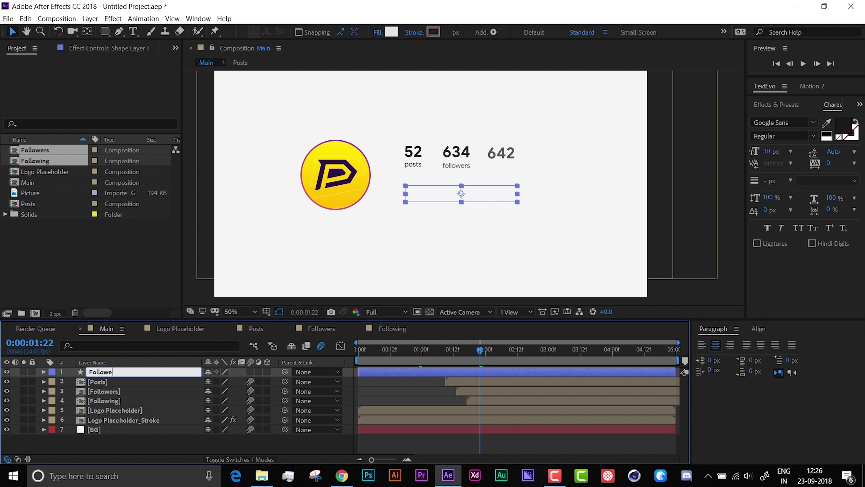
{"action": "type", "text": "llow Button"}
{"action": "key", "text": "Return"}
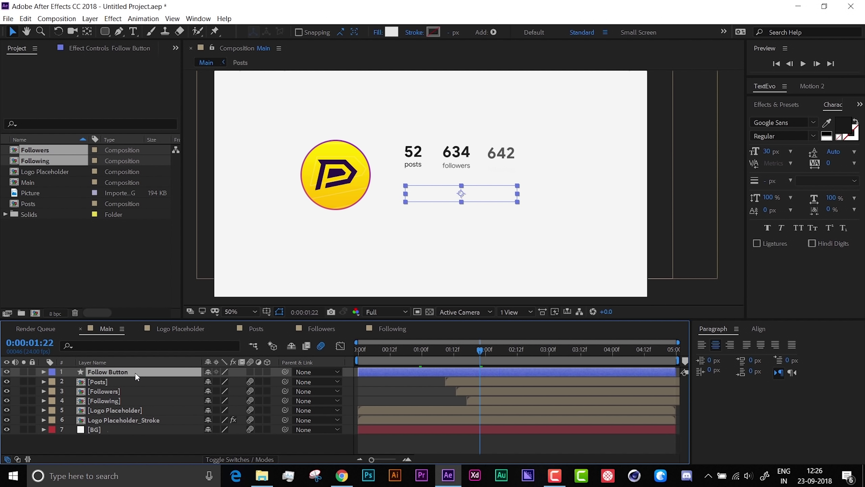
- Set the Follow Button shape's fill to None and its stroke to Solid Color
{"action": "left_click", "coordinate": [377, 33]}
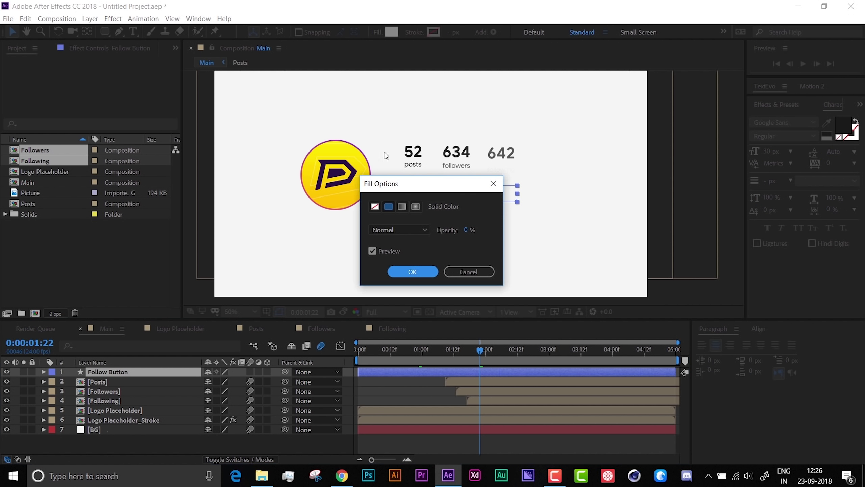
{"action": "left_click", "coordinate": [375, 206]}
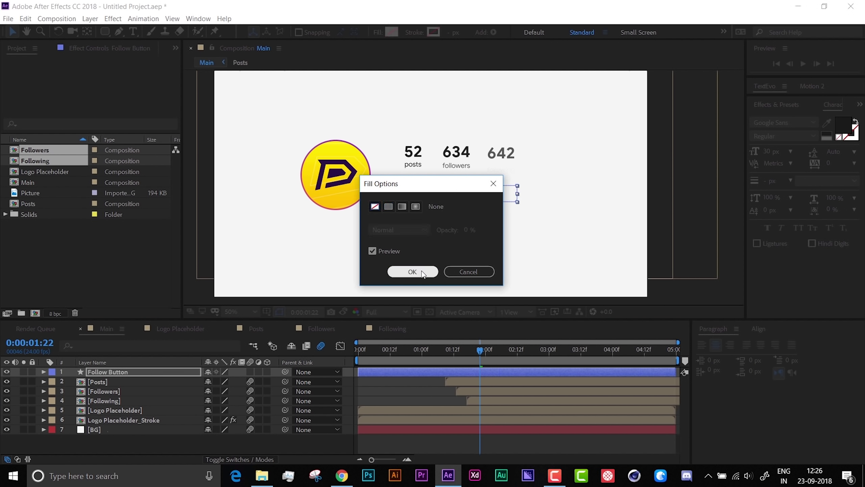
{"action": "left_click", "coordinate": [412, 271]}
{"action": "left_click", "coordinate": [414, 32]}
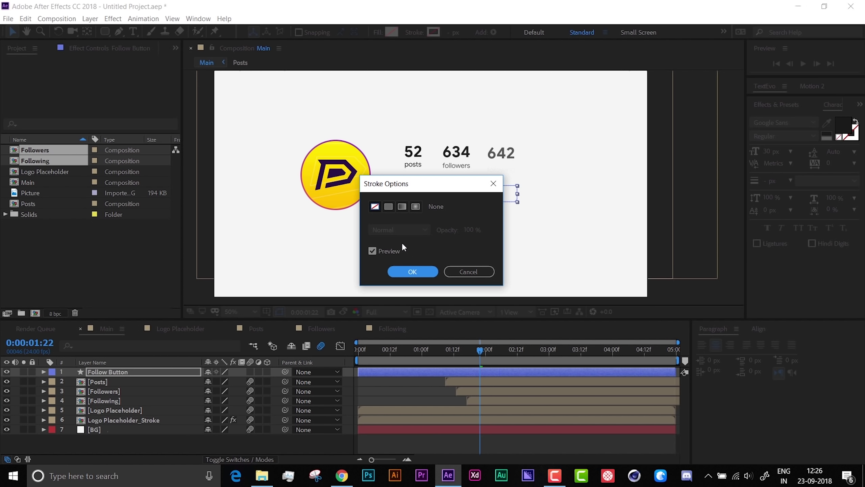
{"action": "left_click", "coordinate": [388, 206]}
{"action": "left_click", "coordinate": [412, 271]}
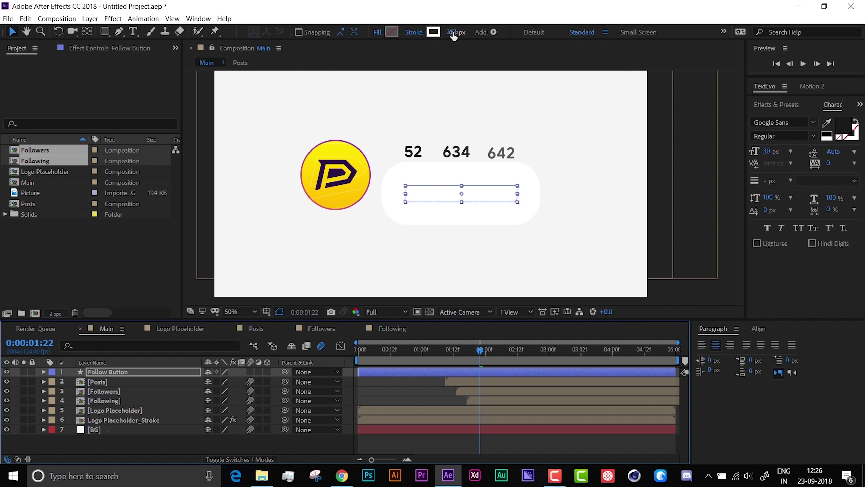
- Change the Follow Button's stroke colour to a neutral grey with 60% brightness
{"action": "left_click", "coordinate": [433, 32]}
{"action": "mouse_move", "coordinate": [568, 300]}
{"action": "left_mouse_down"}
{"action": "mouse_move", "coordinate": [540, 331]}
{"action": "mouse_move", "coordinate": [538, 320]}
{"action": "left_mouse_up"}
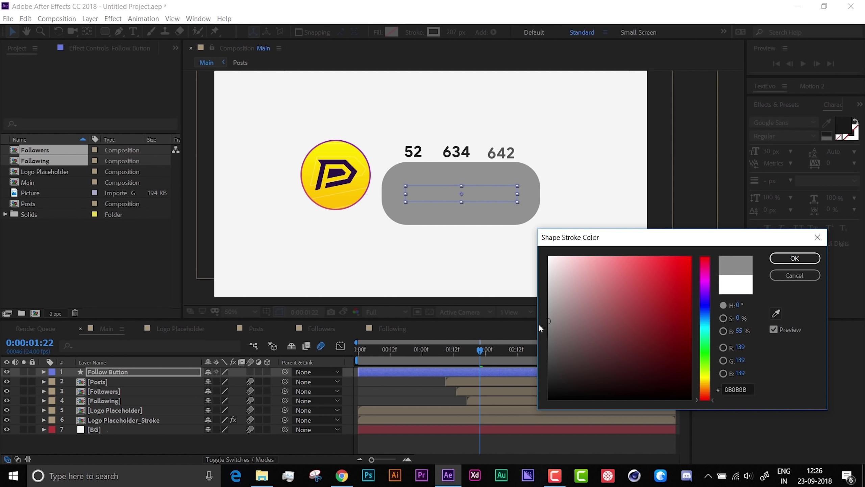
{"action": "left_click", "coordinate": [739, 332]}
{"action": "type", "text": "60"}
{"action": "key", "text": "Return"}
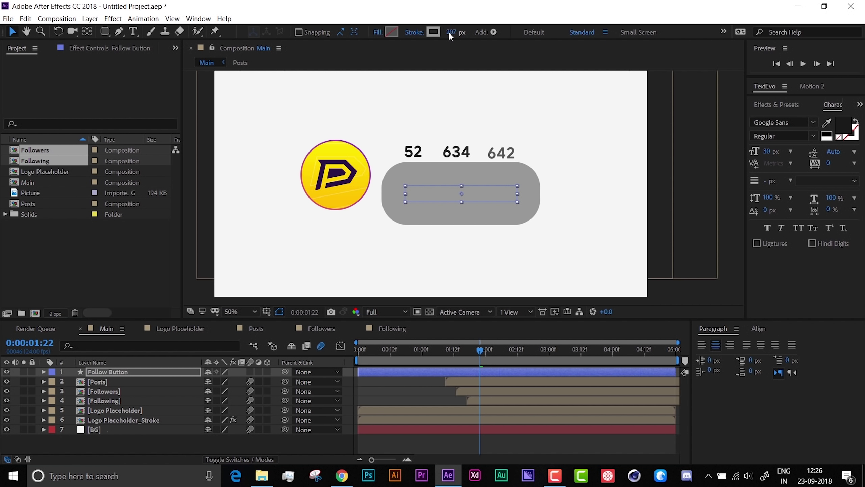
- Set the Follow Button's stroke width to 3 px and inspect the outline up close
{"action": "type", "text": "3"}
{"action": "key", "text": "Return"}
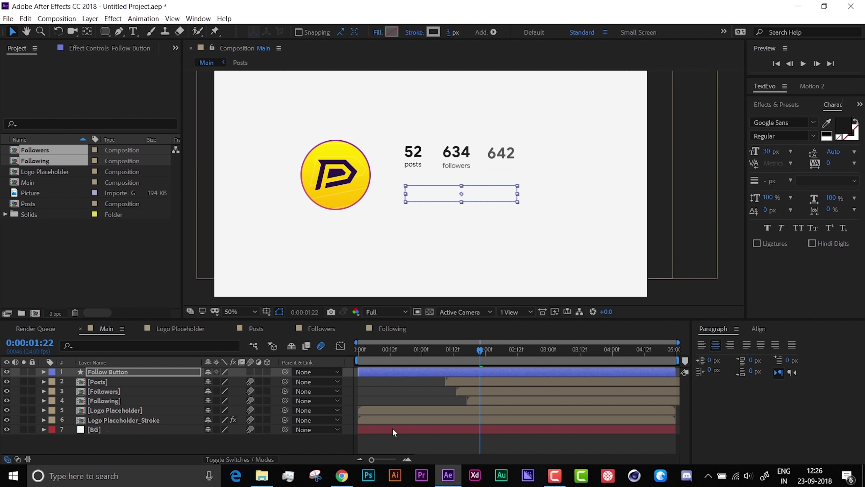
{"action": "left_click", "coordinate": [386, 384]}
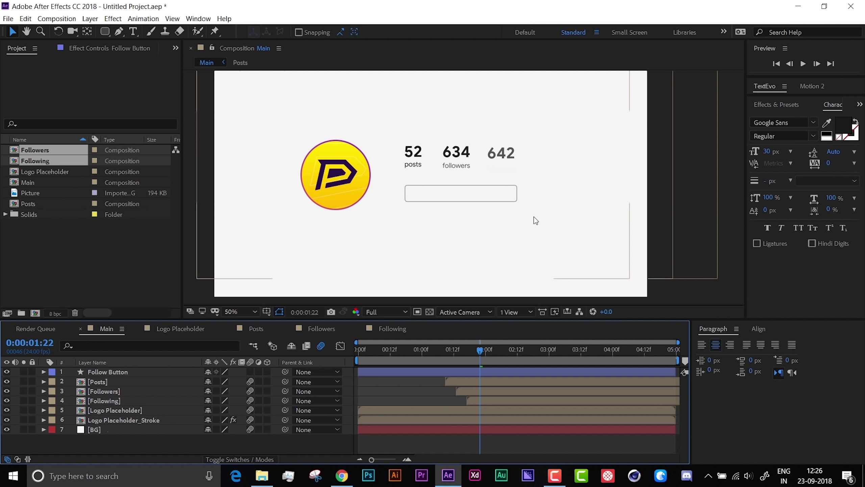
{"action": "scroll", "coordinate": [476, 176], "scroll_direction": "up", "scroll_amount": 2}
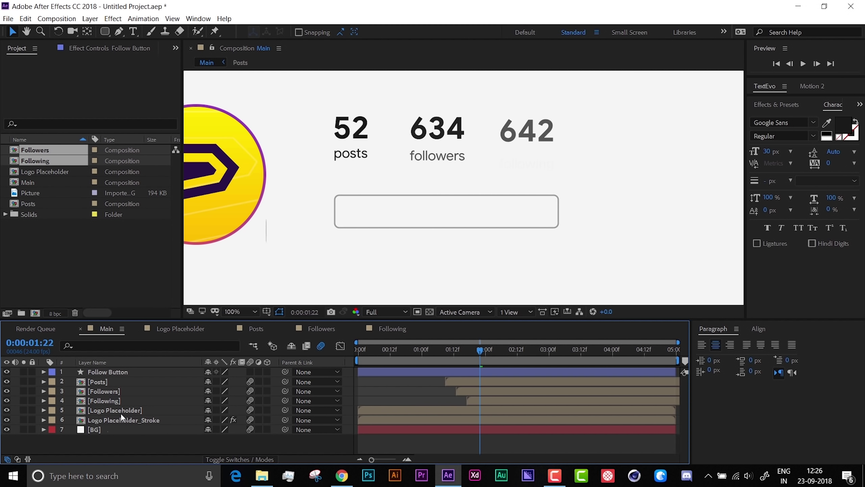